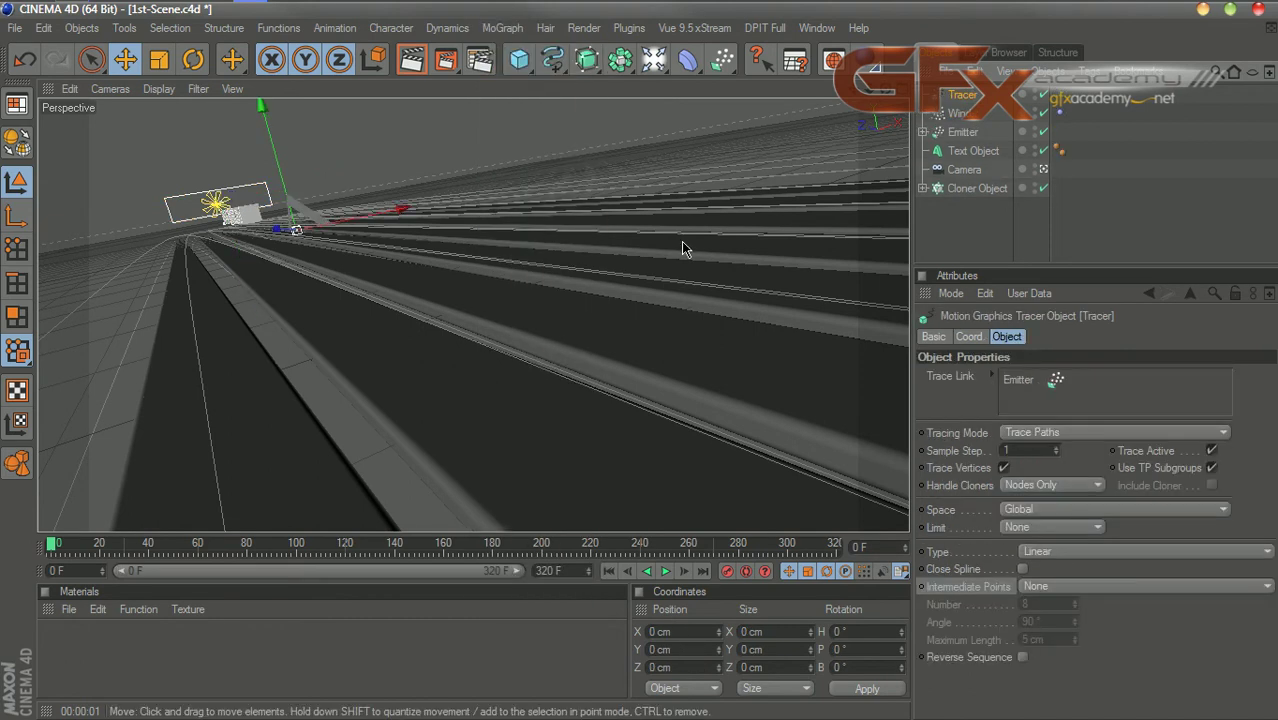
Step: Review the Tracer object's properties, including its trace link to the Emitter
click(500, 28)
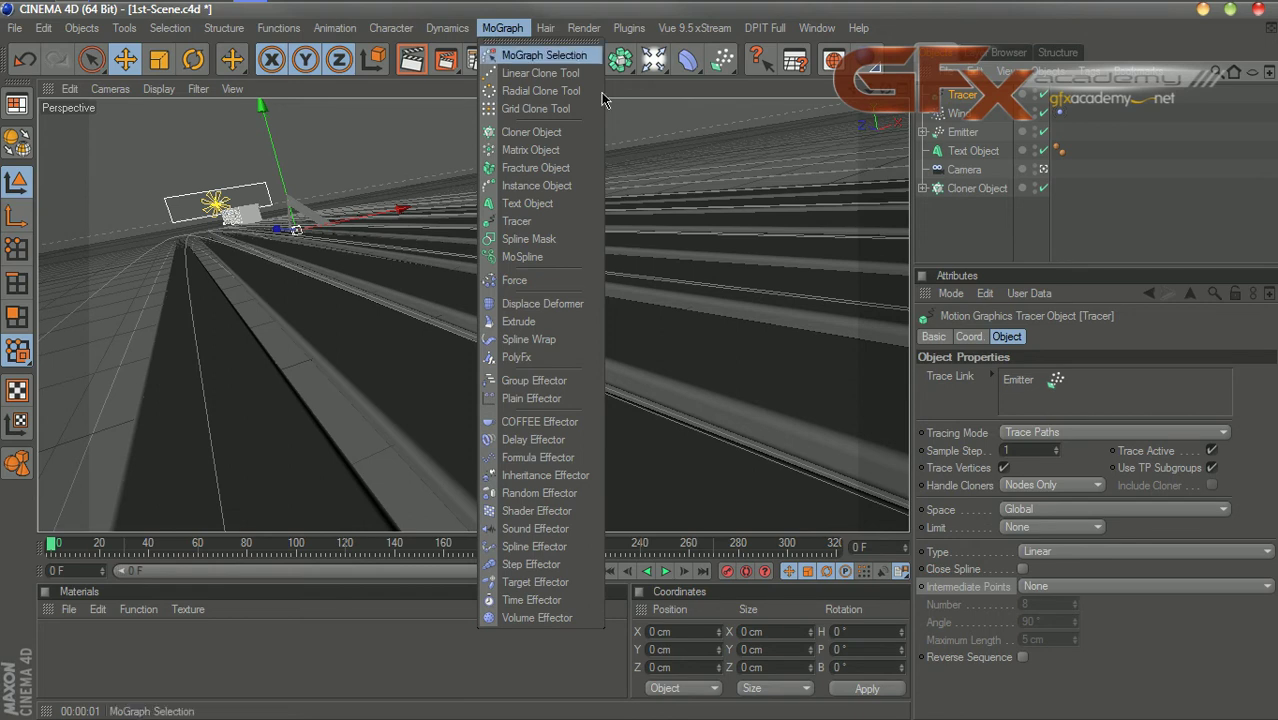
click(958, 100)
drag(997, 270, 990, 231)
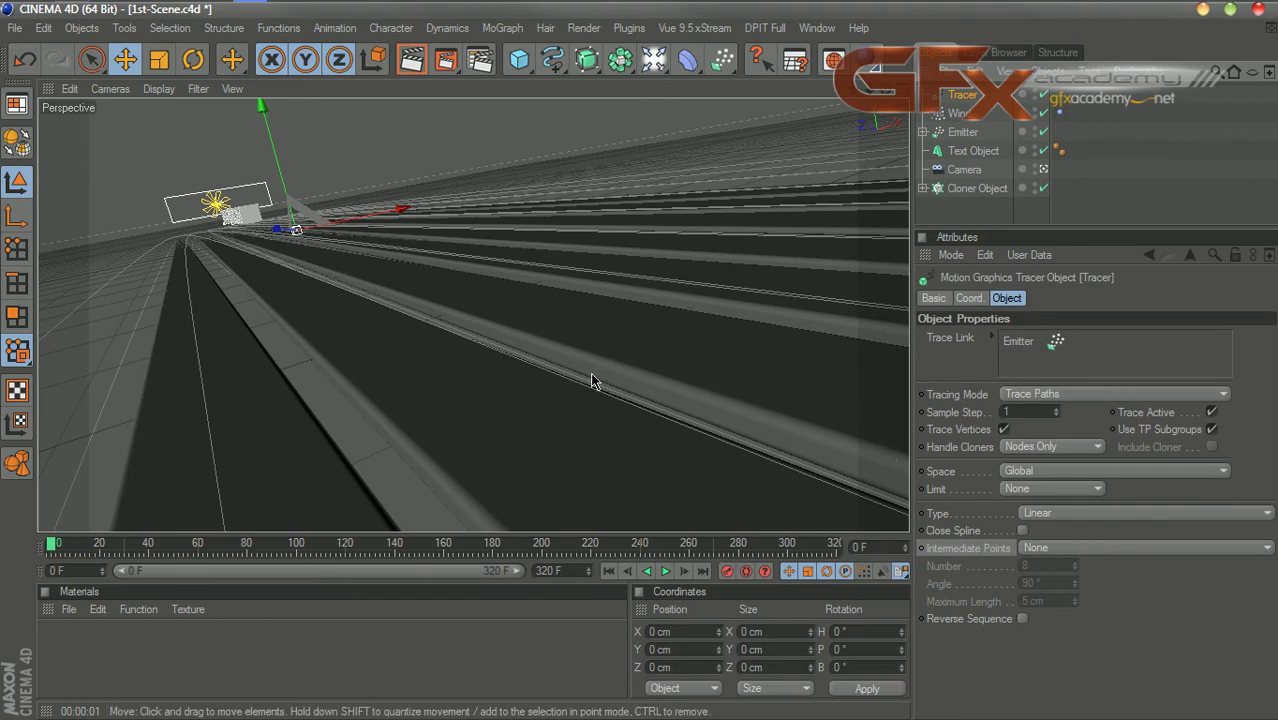
click(962, 133)
click(964, 96)
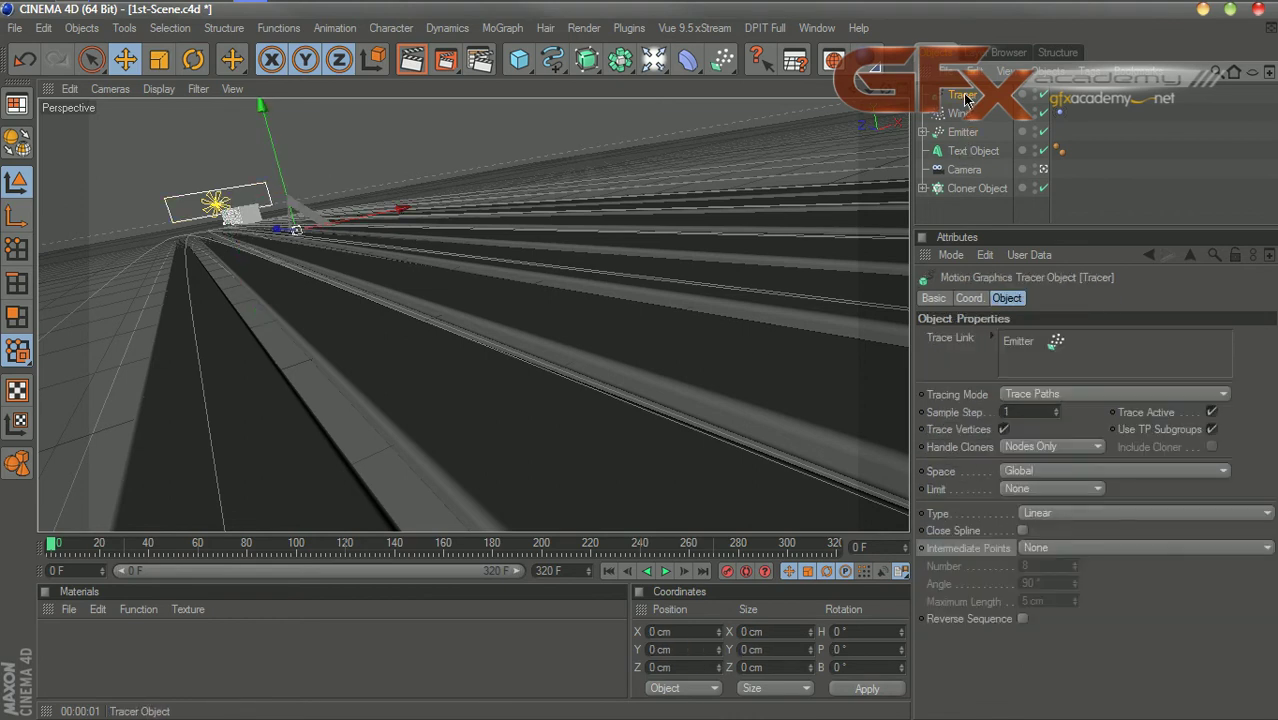
click(1033, 346)
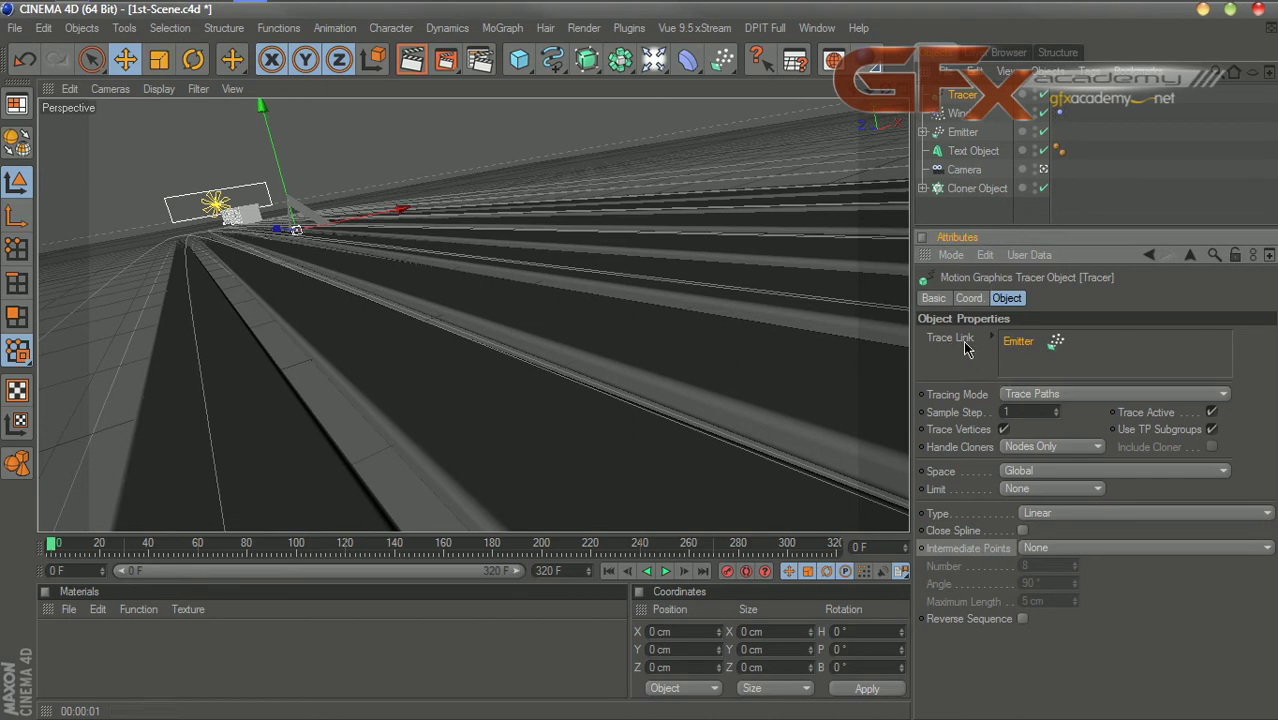
Step: Play the animation up to frame 32 and look through the Tracer's tracing mode options
click(664, 572)
click(664, 572)
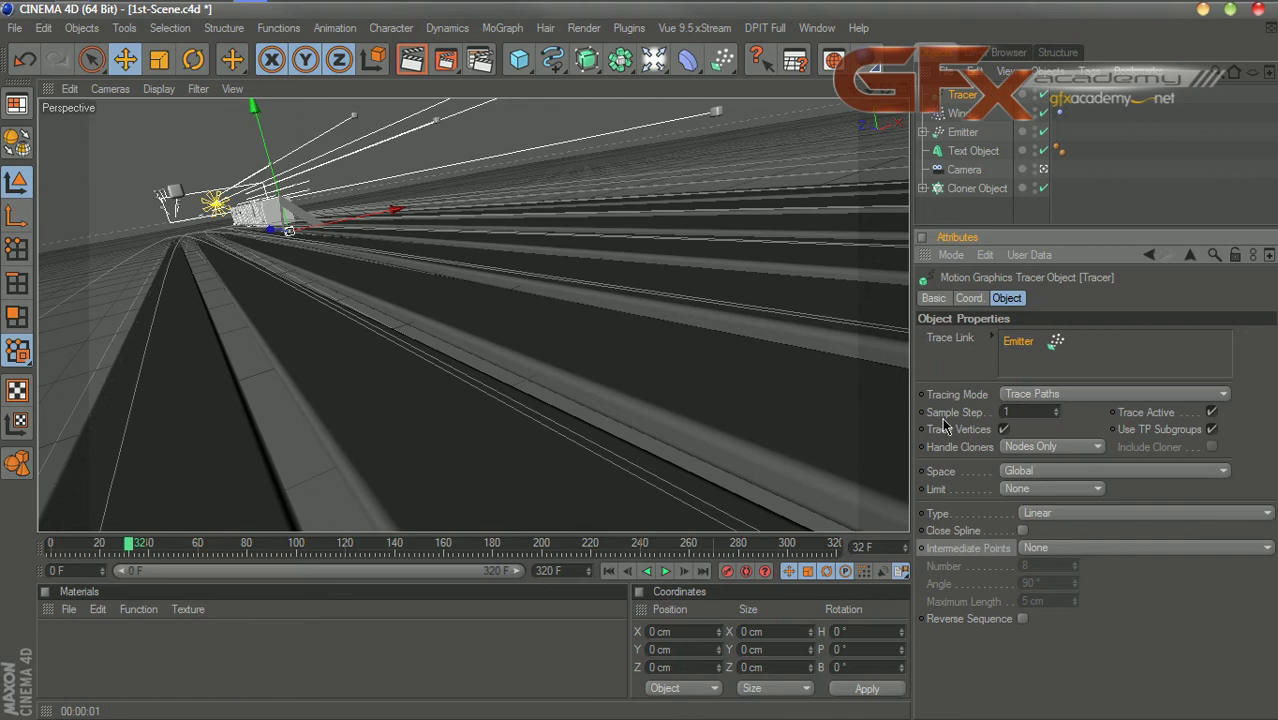
click(1064, 395)
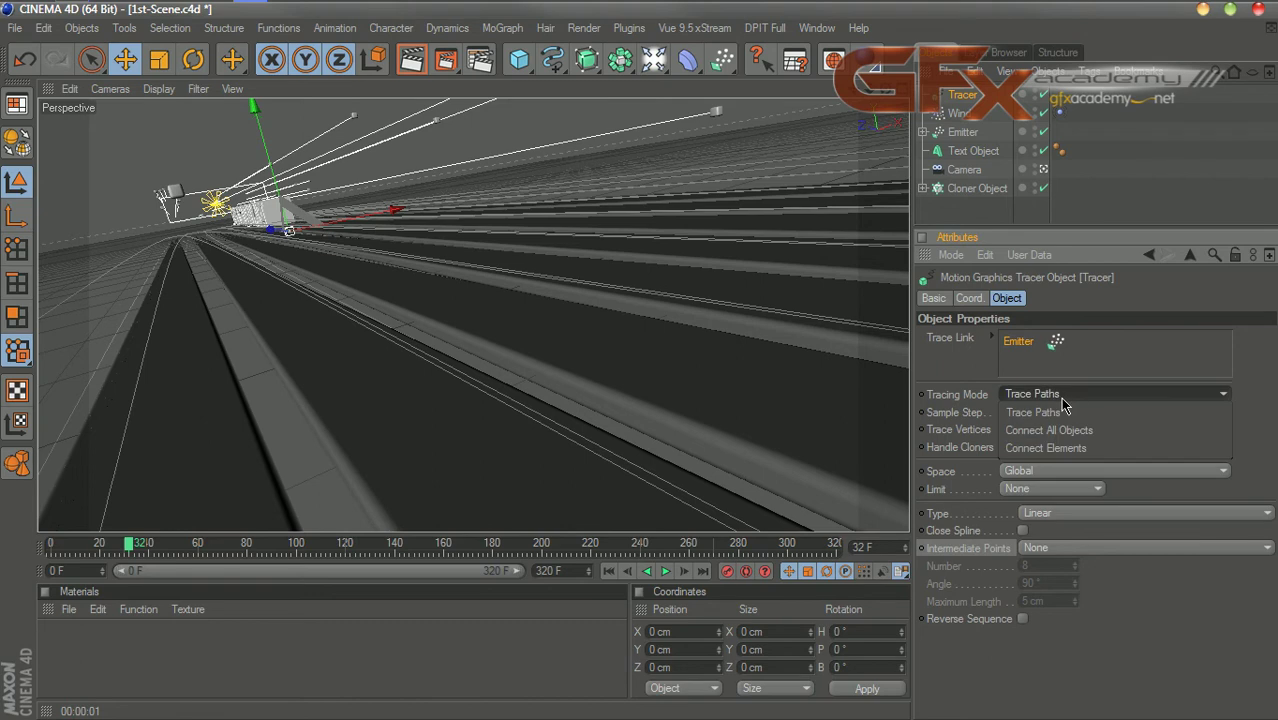
click(1060, 397)
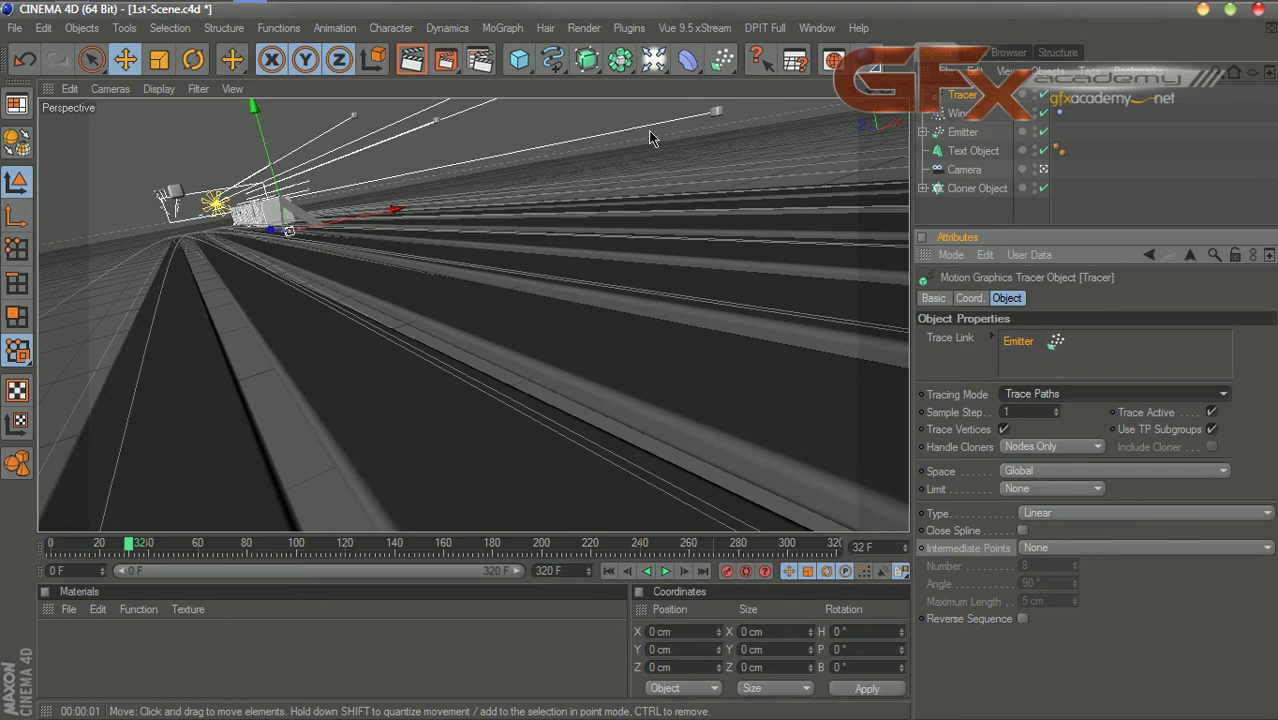
Step: Replay the animation from the start to frame 37, render the view, and return to frame 0
click(608, 571)
click(666, 571)
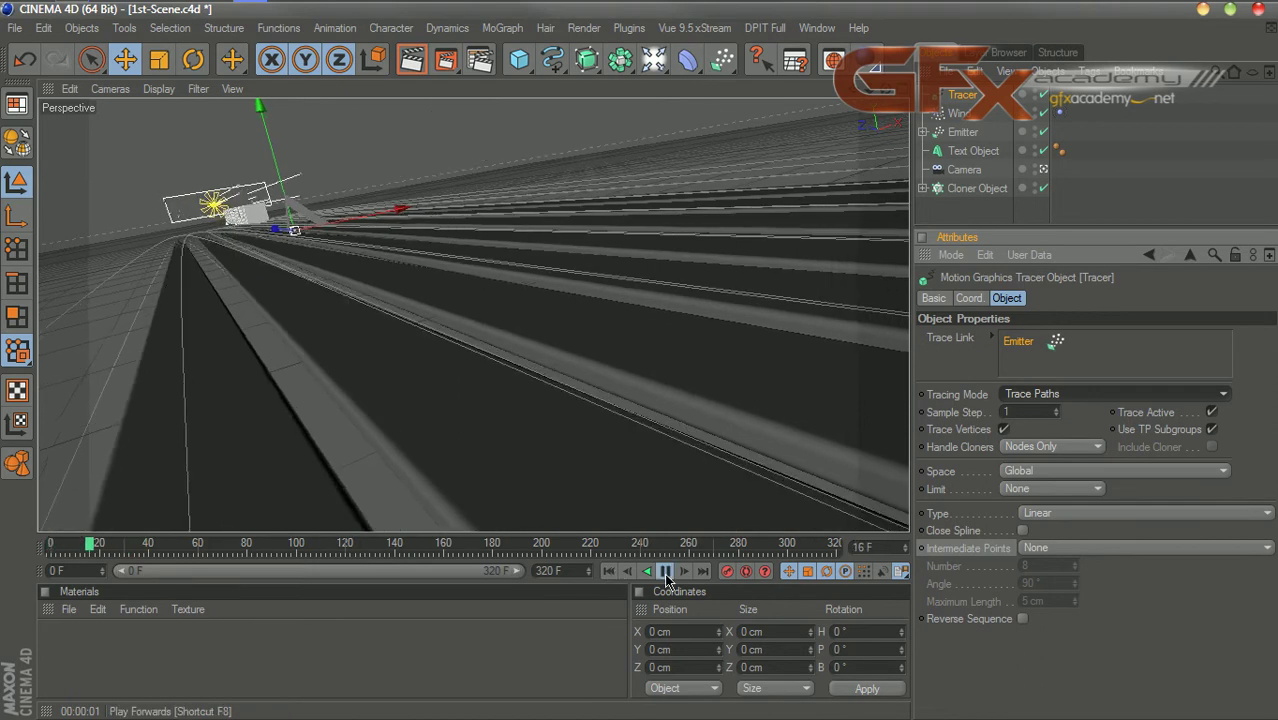
click(666, 571)
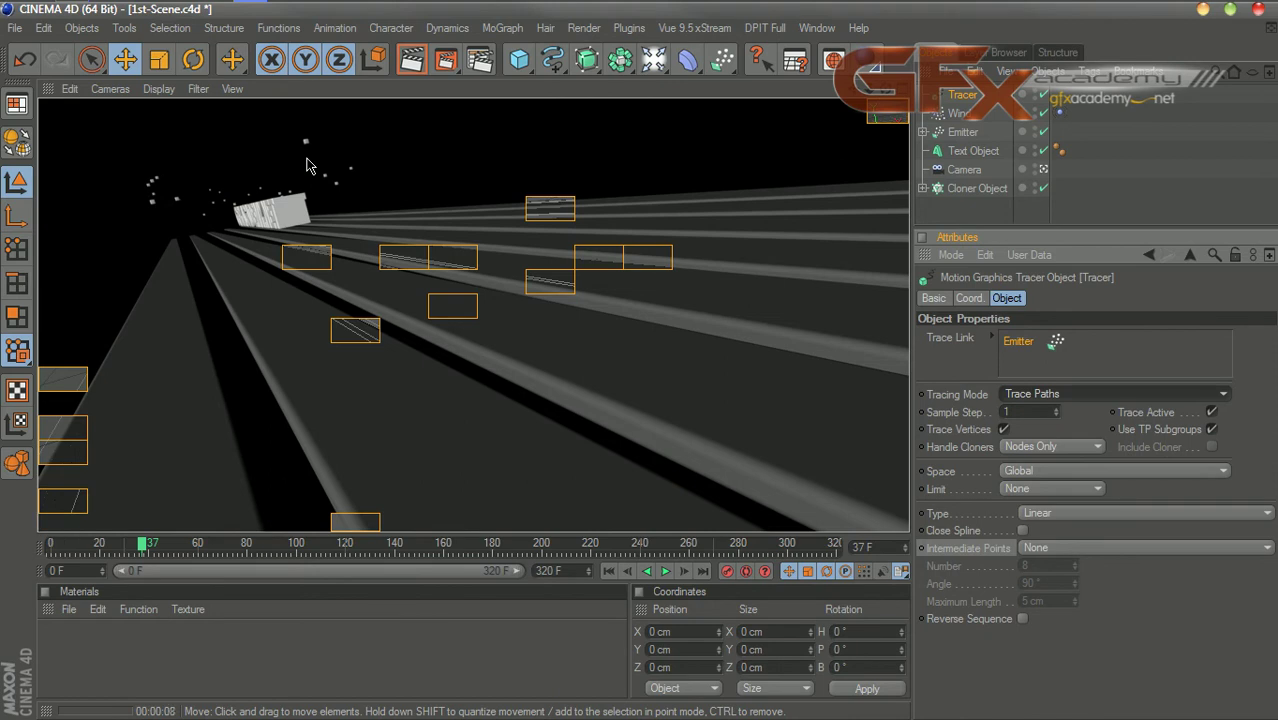
click(608, 571)
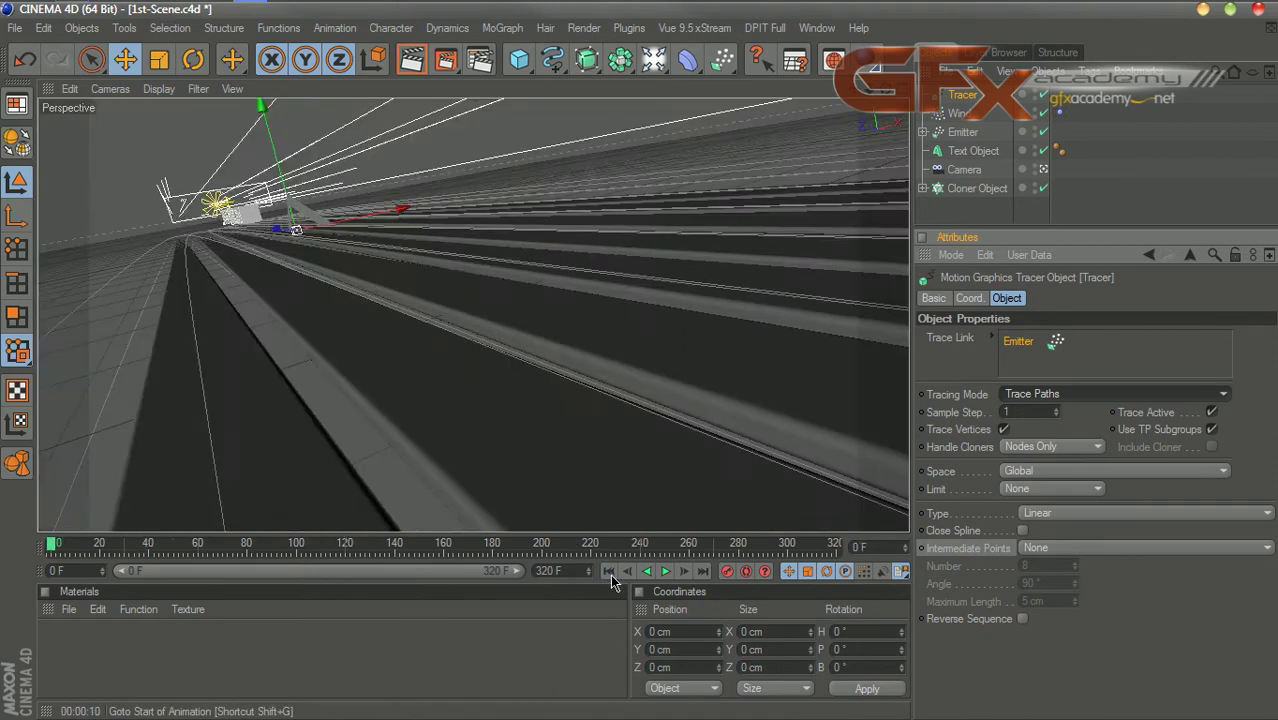
Step: Add a Sweep NURBS object and nest the Tracer inside it
drag(982, 225, 982, 307)
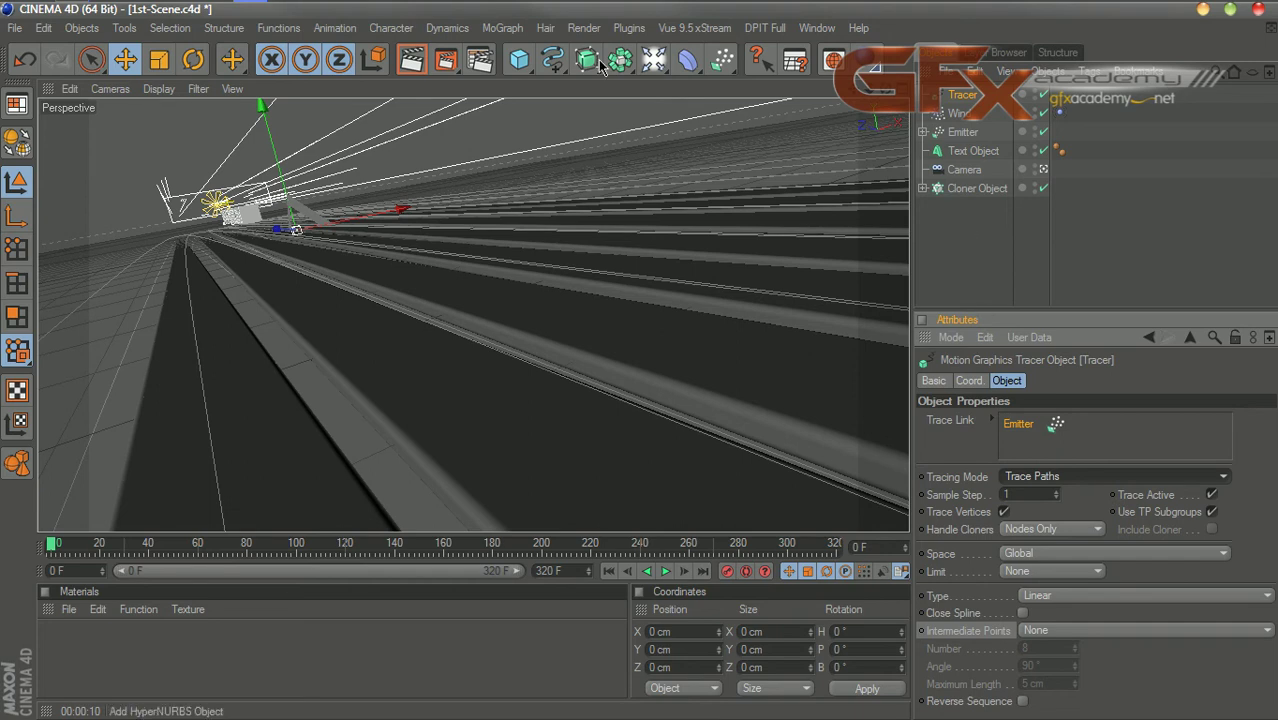
drag(586, 60, 688, 146)
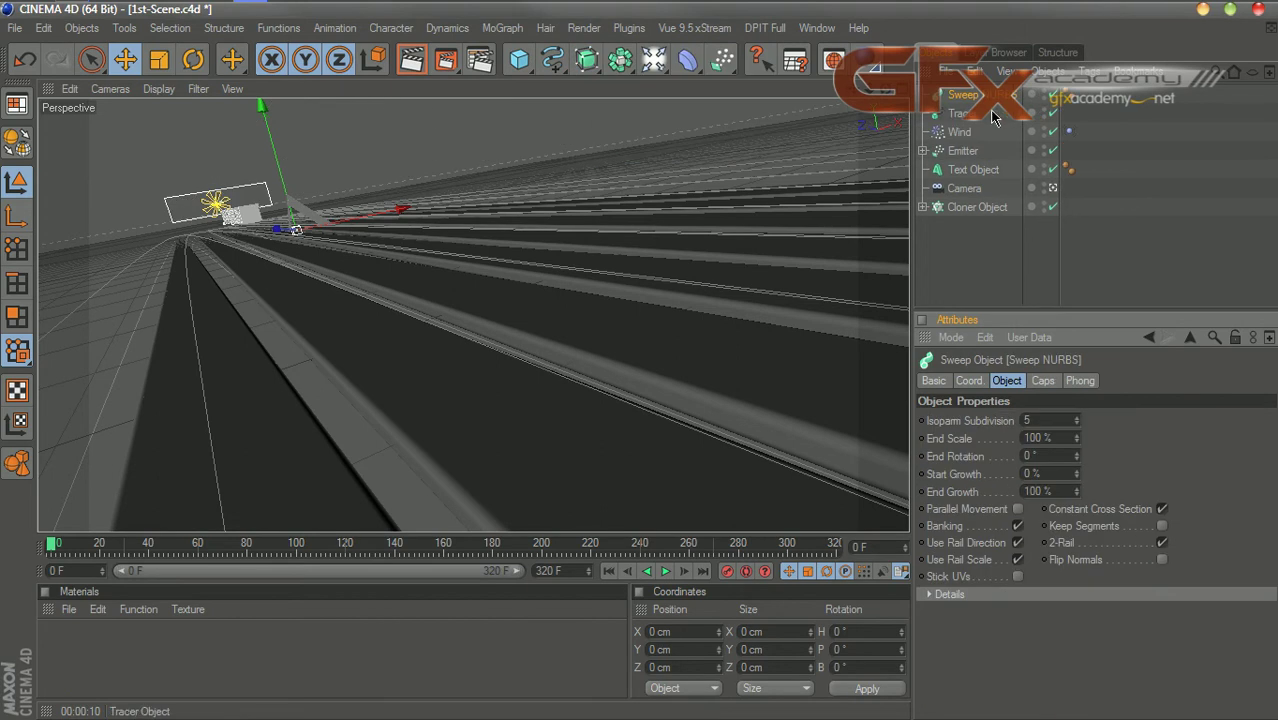
drag(962, 116, 960, 96)
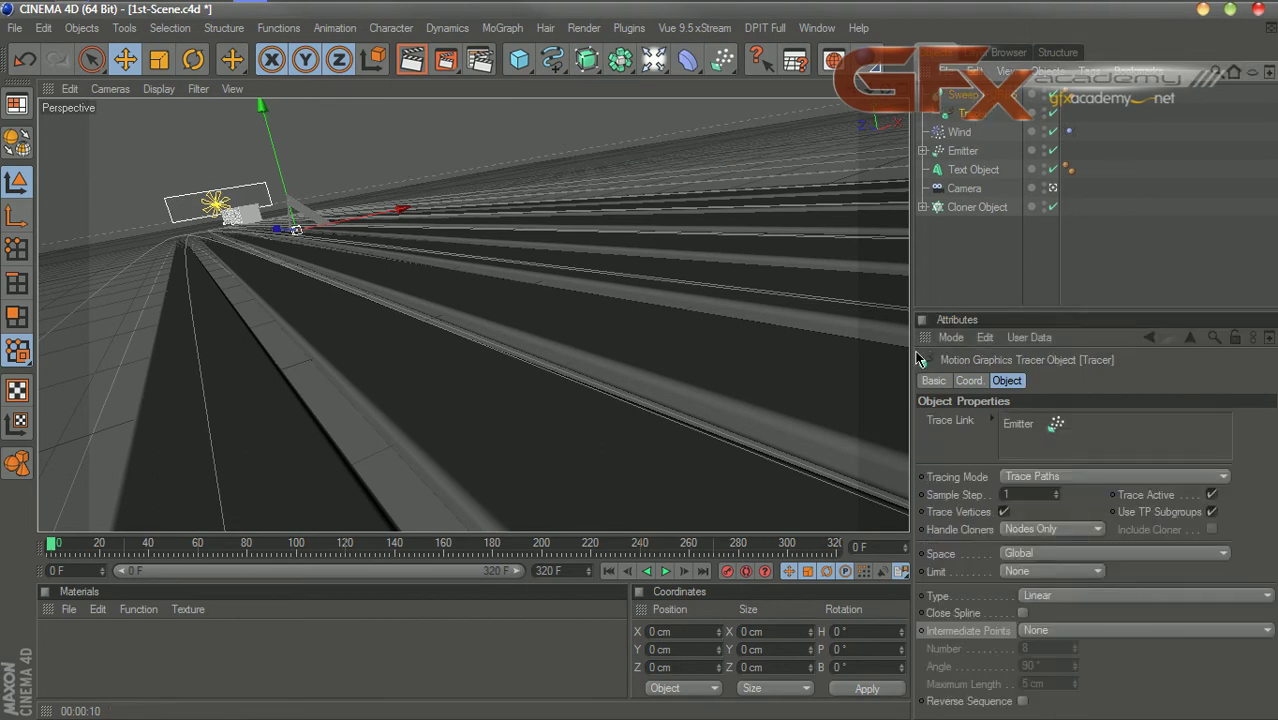
Step: Try nesting the Emitter inside the Sweep NURBS, preview the animation, and move the Emitter back out
drag(962, 153, 972, 112)
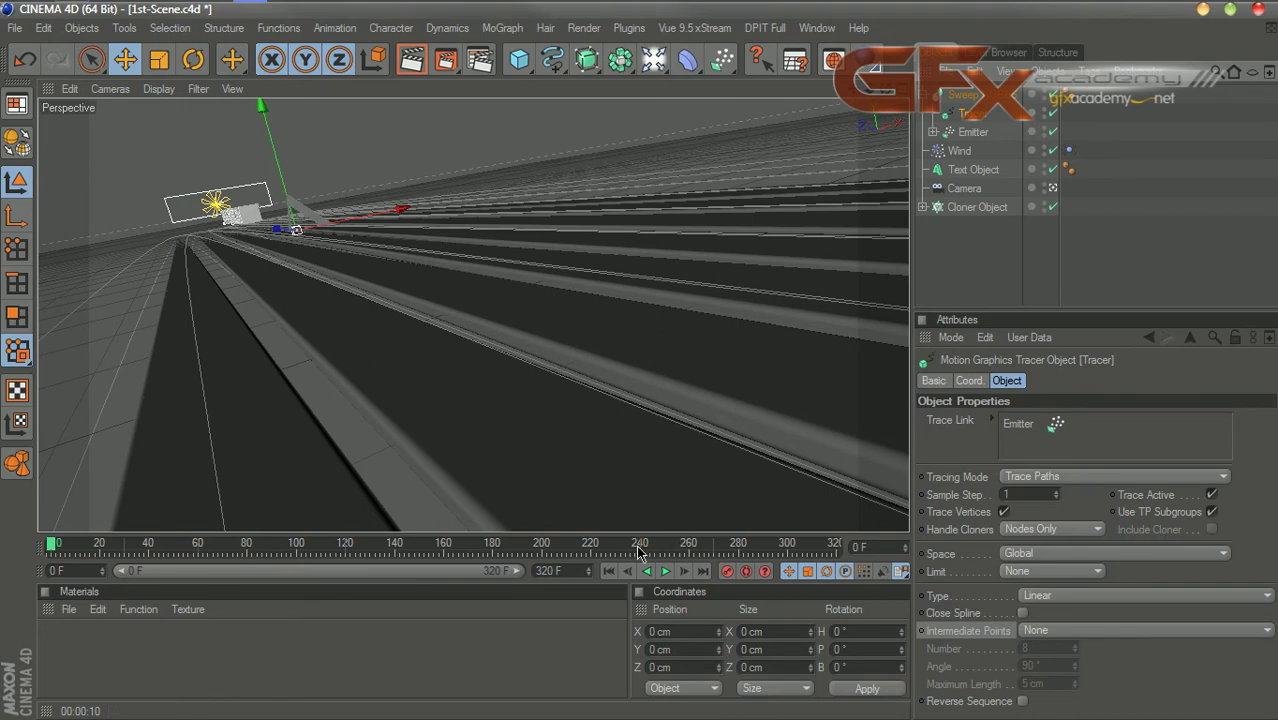
click(665, 571)
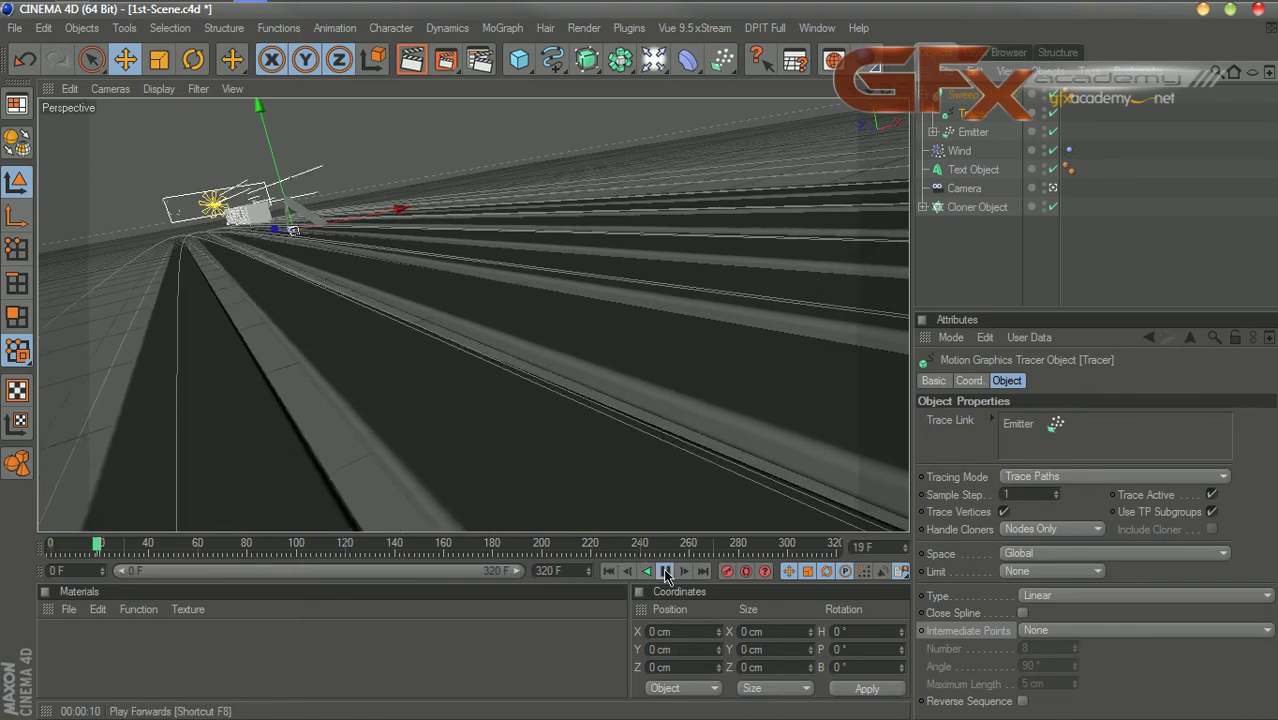
click(666, 573)
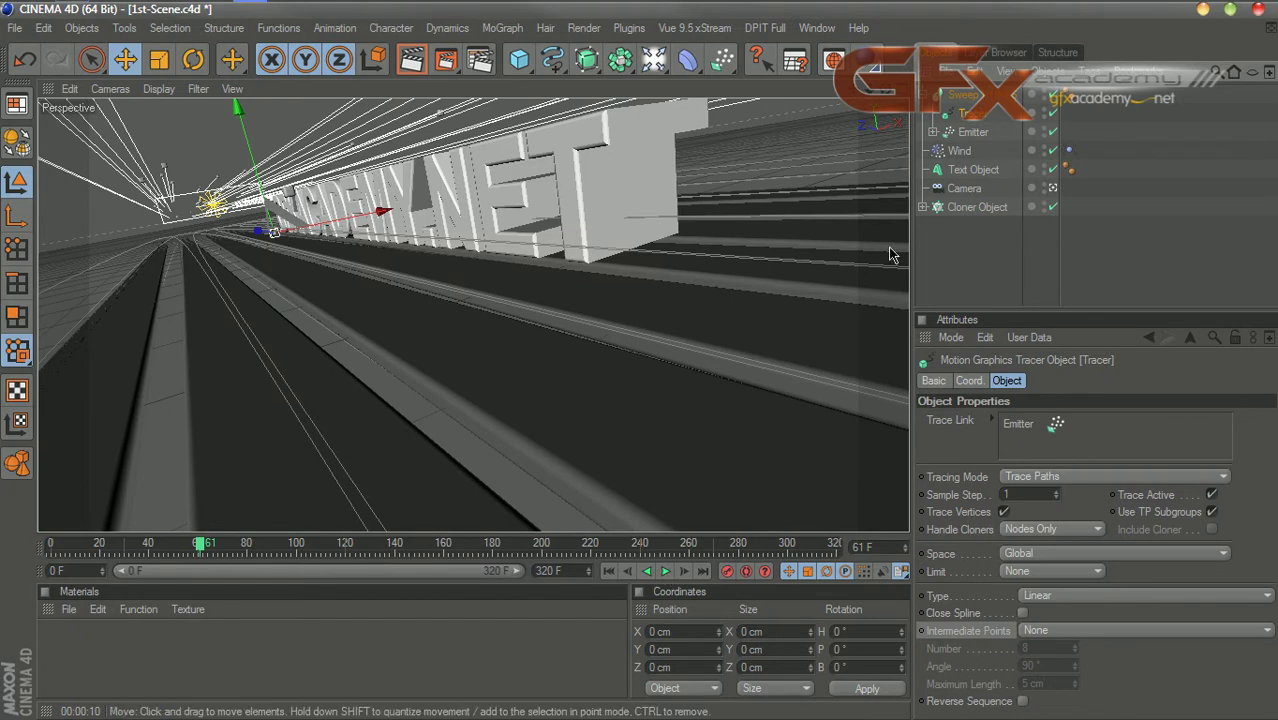
click(966, 132)
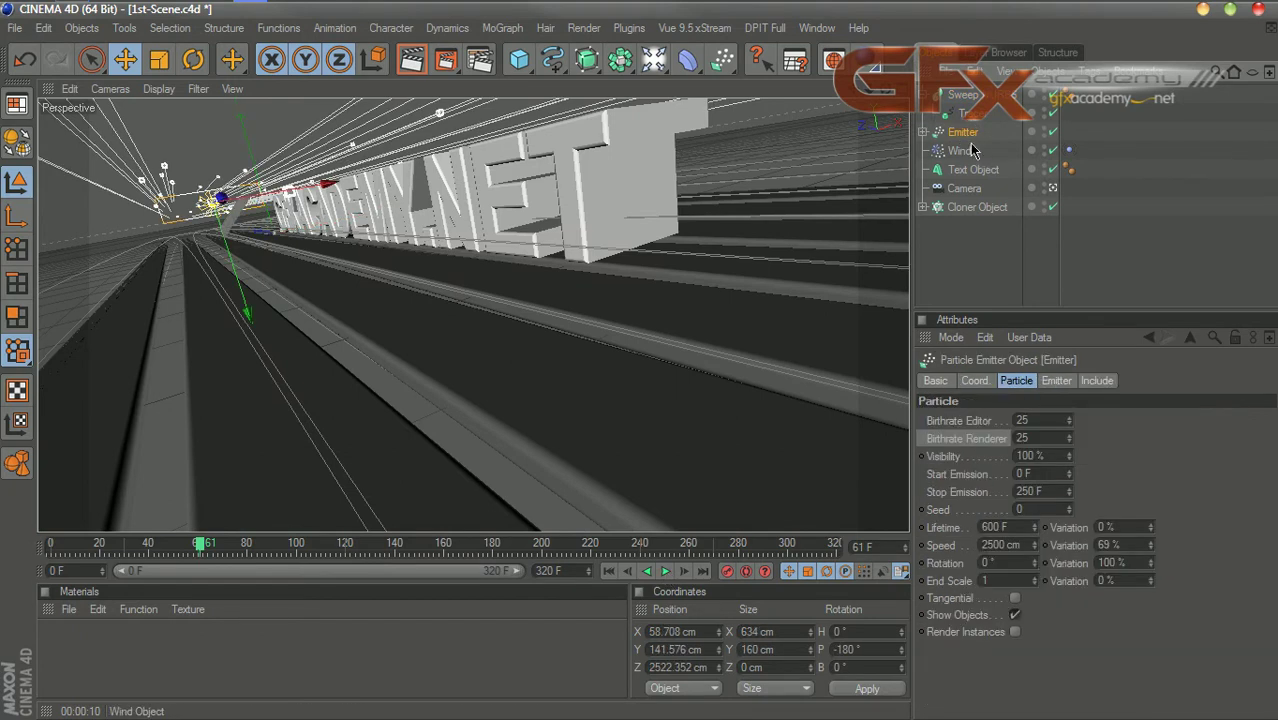
click(951, 287)
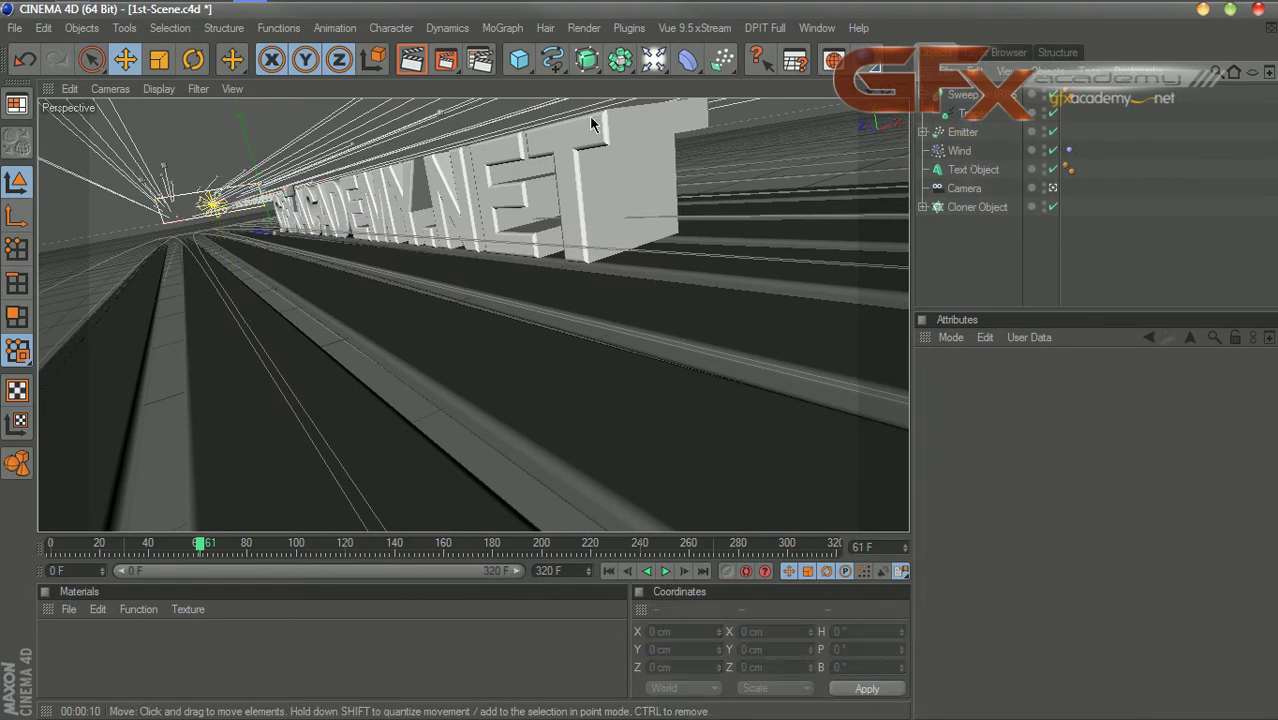
Step: Add a Rectangle spline to the scene as the sweep profile
click(528, 76)
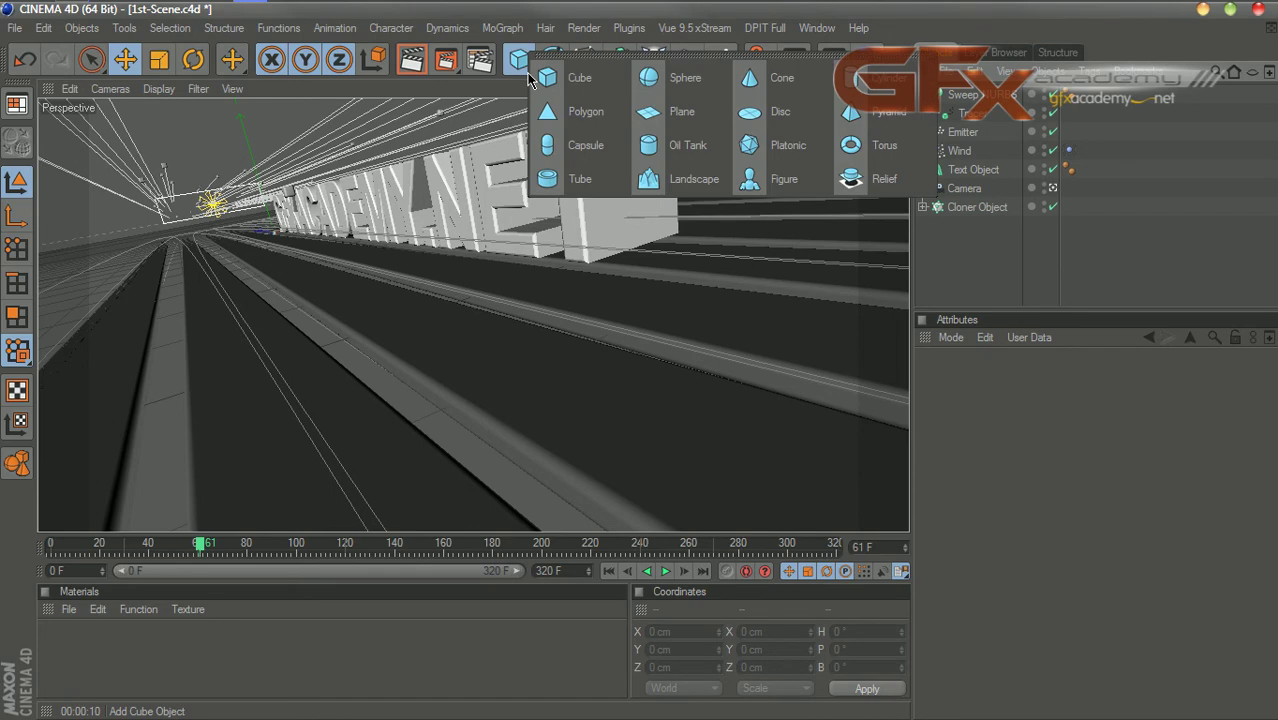
drag(528, 78, 557, 95)
click(554, 69)
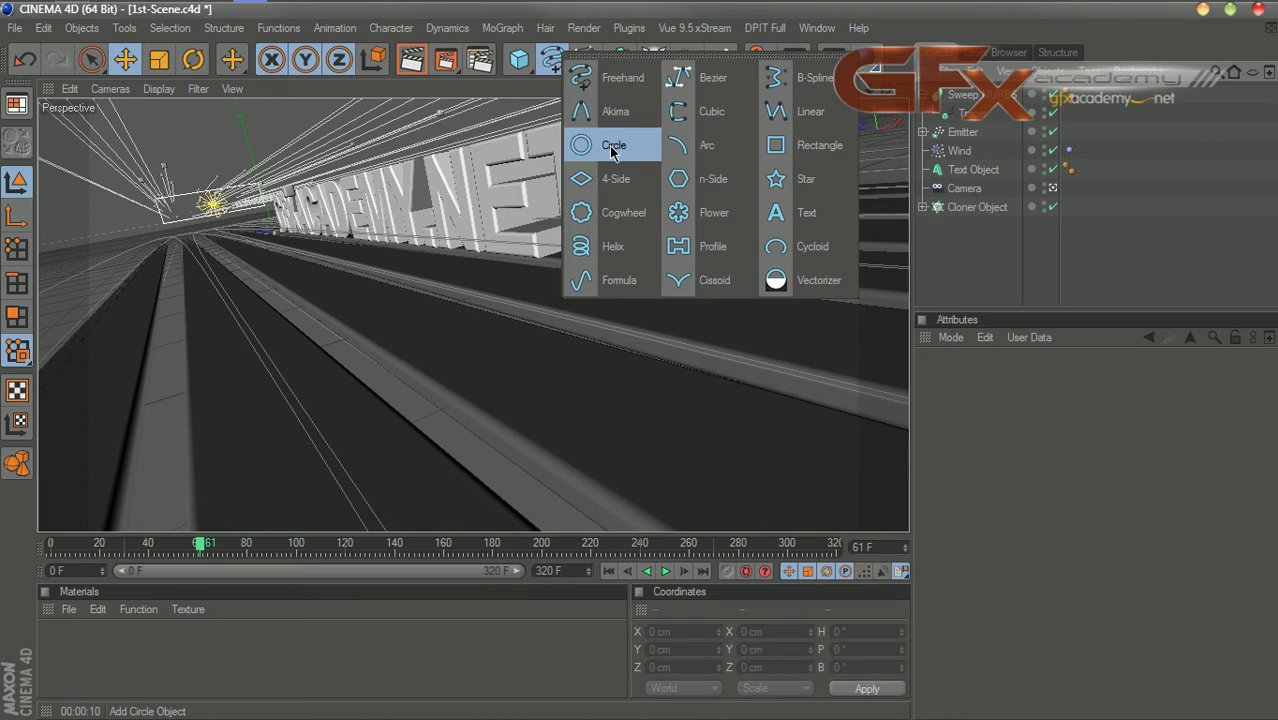
click(820, 147)
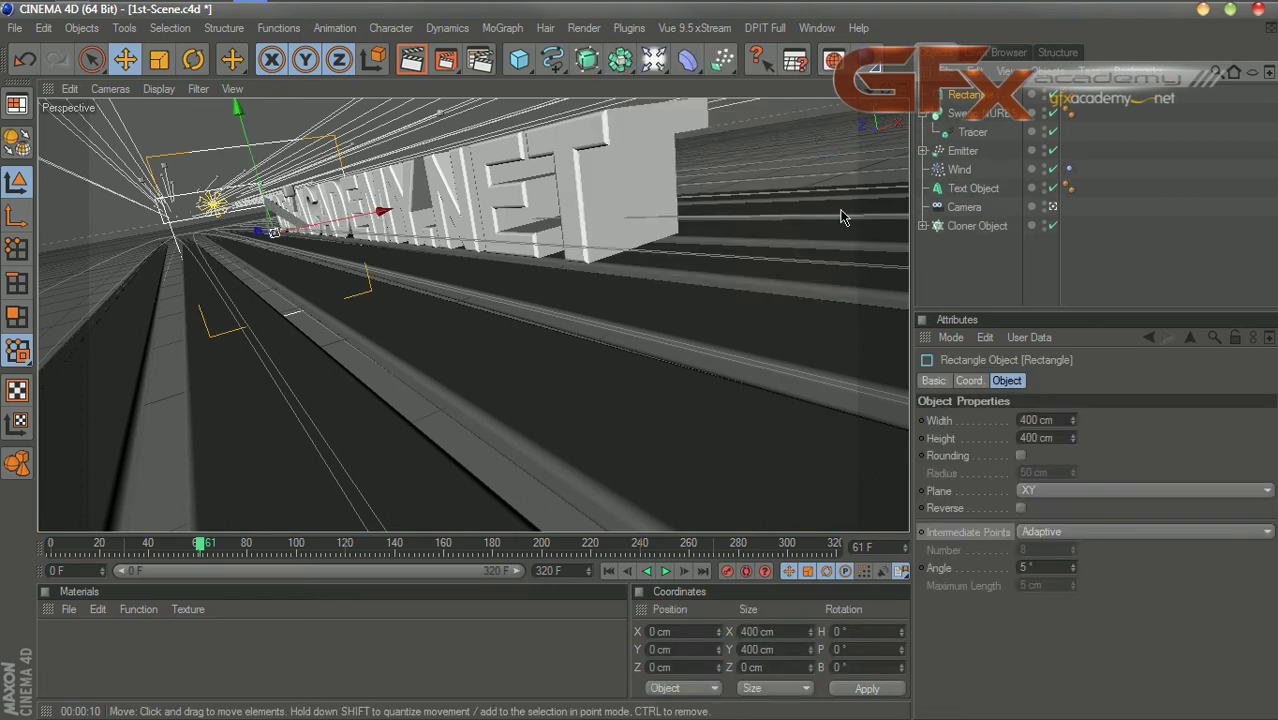
Step: Set the rectangle's width and height to 5 cm and enable rounding with a 2 cm radius
click(1045, 420)
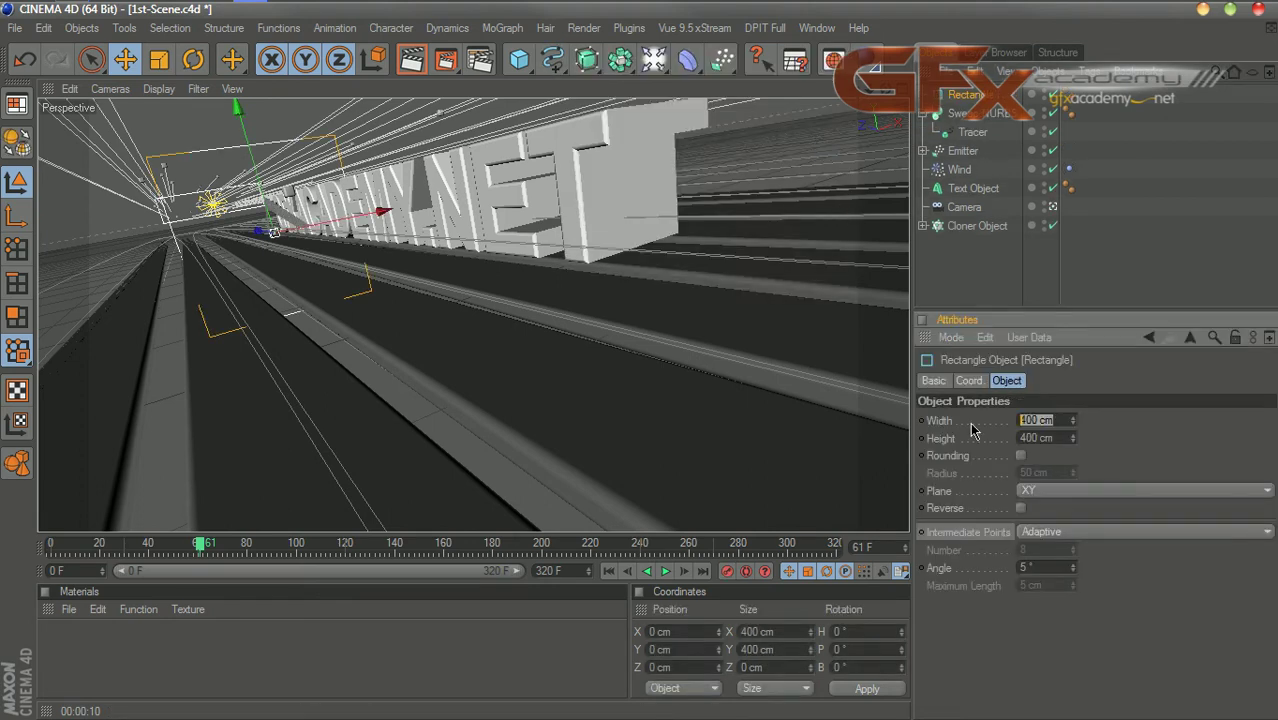
text(5)
key(Tab)
text(5)
key(Tab)
click(1020, 455)
click(1050, 473)
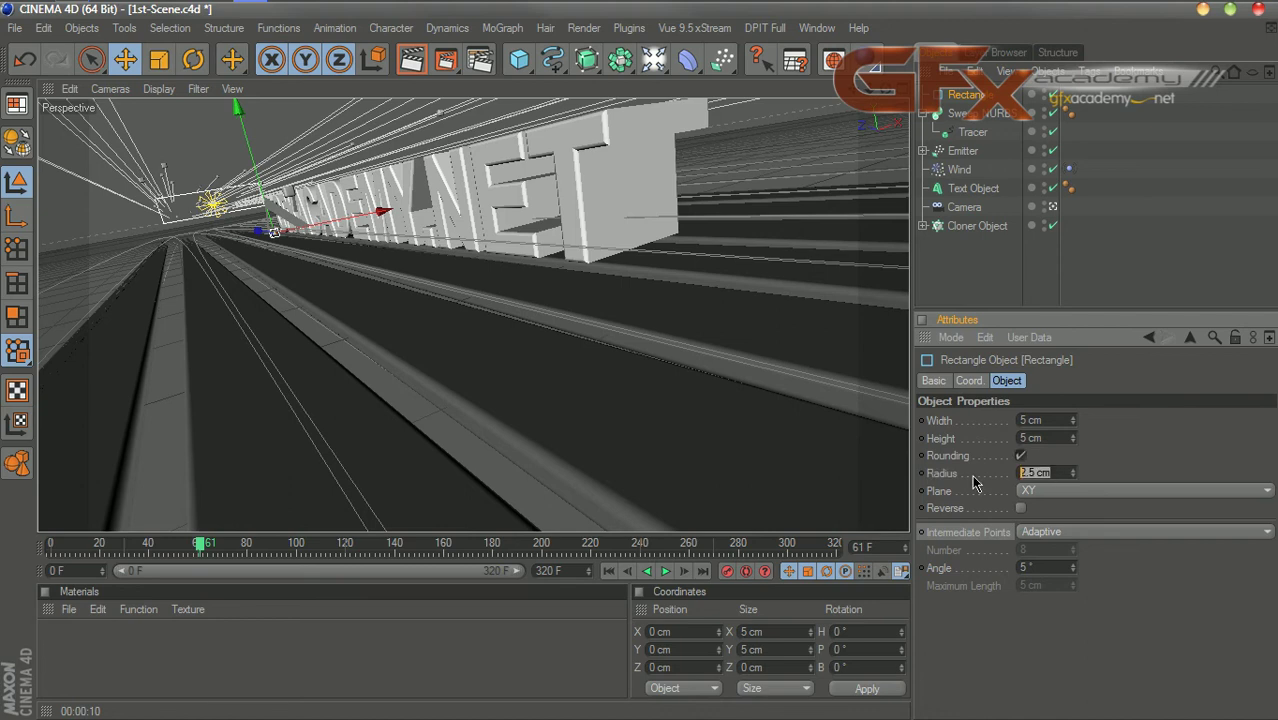
text(2)
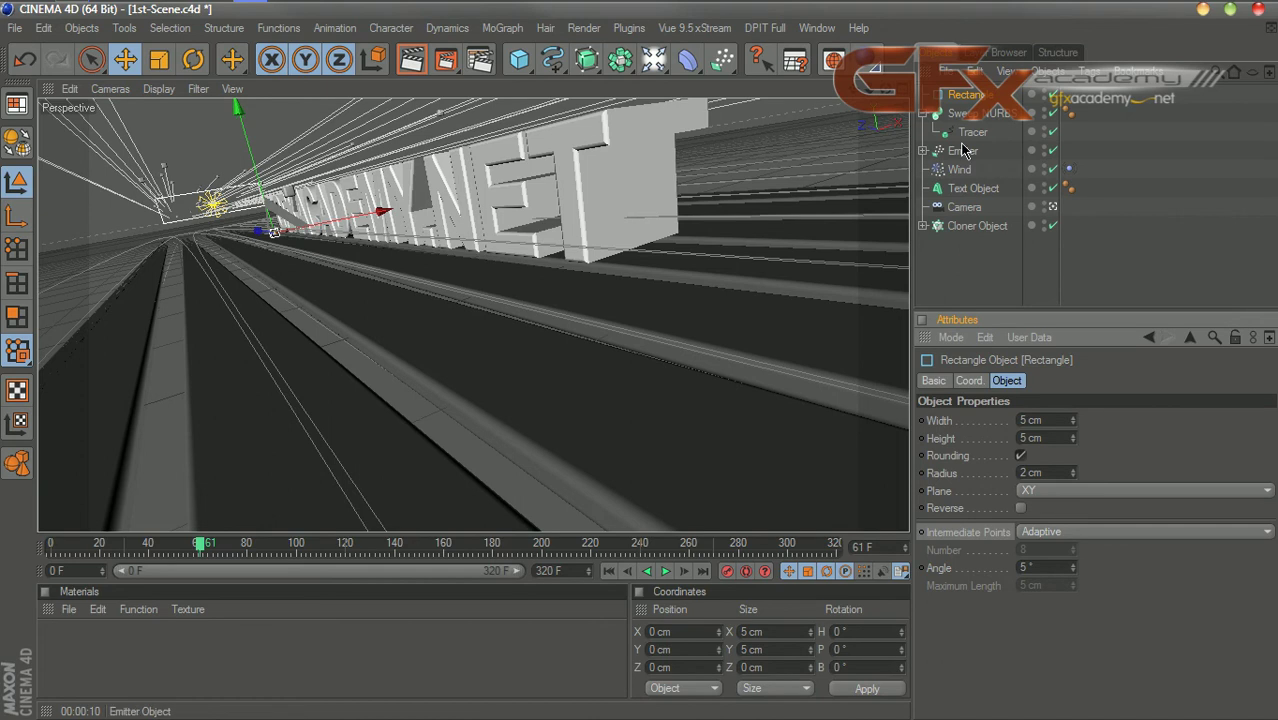
Step: Nest the Rectangle inside the Sweep NURBS above the Tracer and set its width and height to 2 cm
click(968, 95)
mouse_move(968, 95)
mouse_down()
mouse_move(979, 145)
mouse_move(982, 108)
mouse_up()
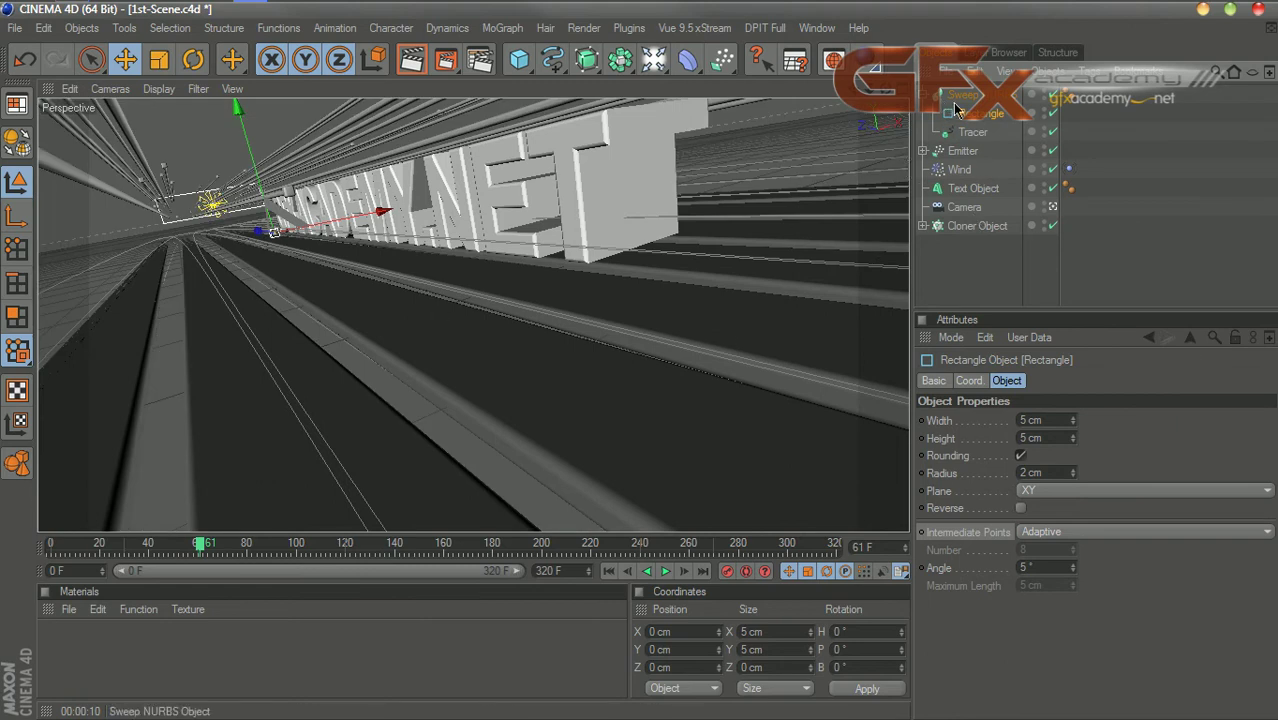
click(1040, 420)
text(2)
click(1045, 437)
text(2)
key(Return)
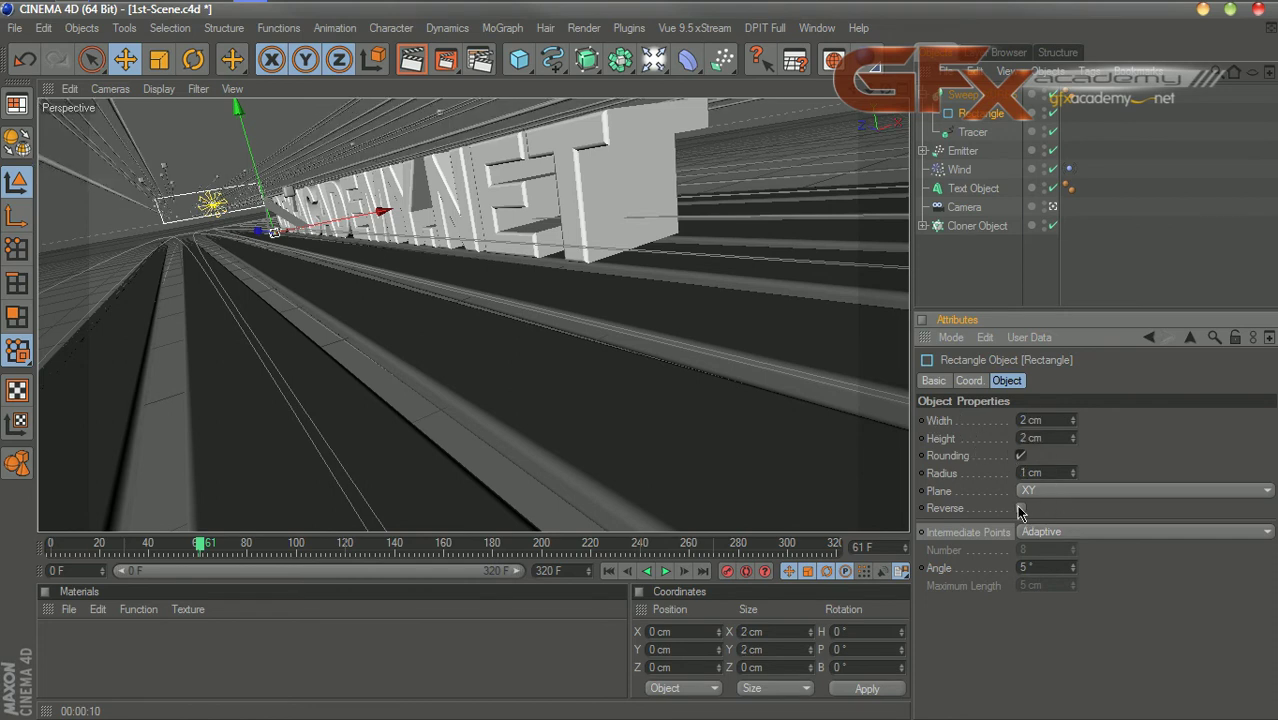
Step: Set the rectangle's rounding radius to 0.5 cm
click(1032, 473)
text(25)
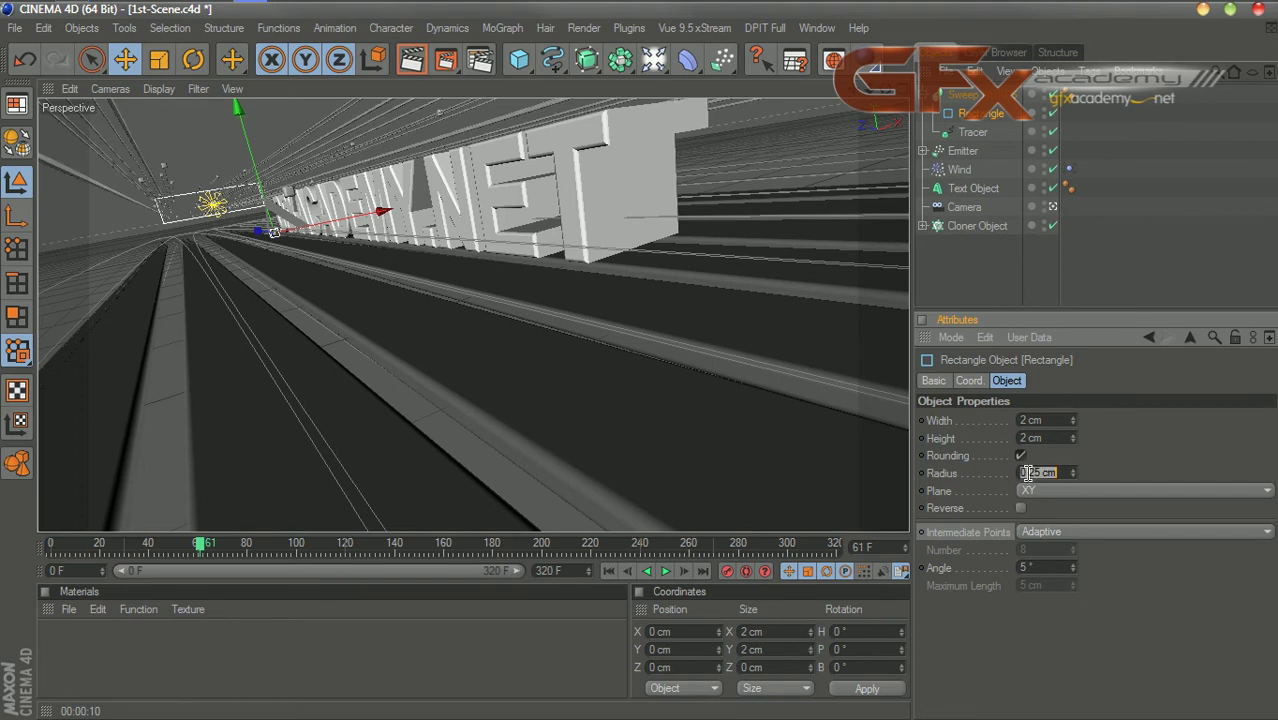
key(Return)
Step: Play the animation from the start, pausing at frames 27 and 53 to render the swept particle trails
click(608, 571)
click(665, 571)
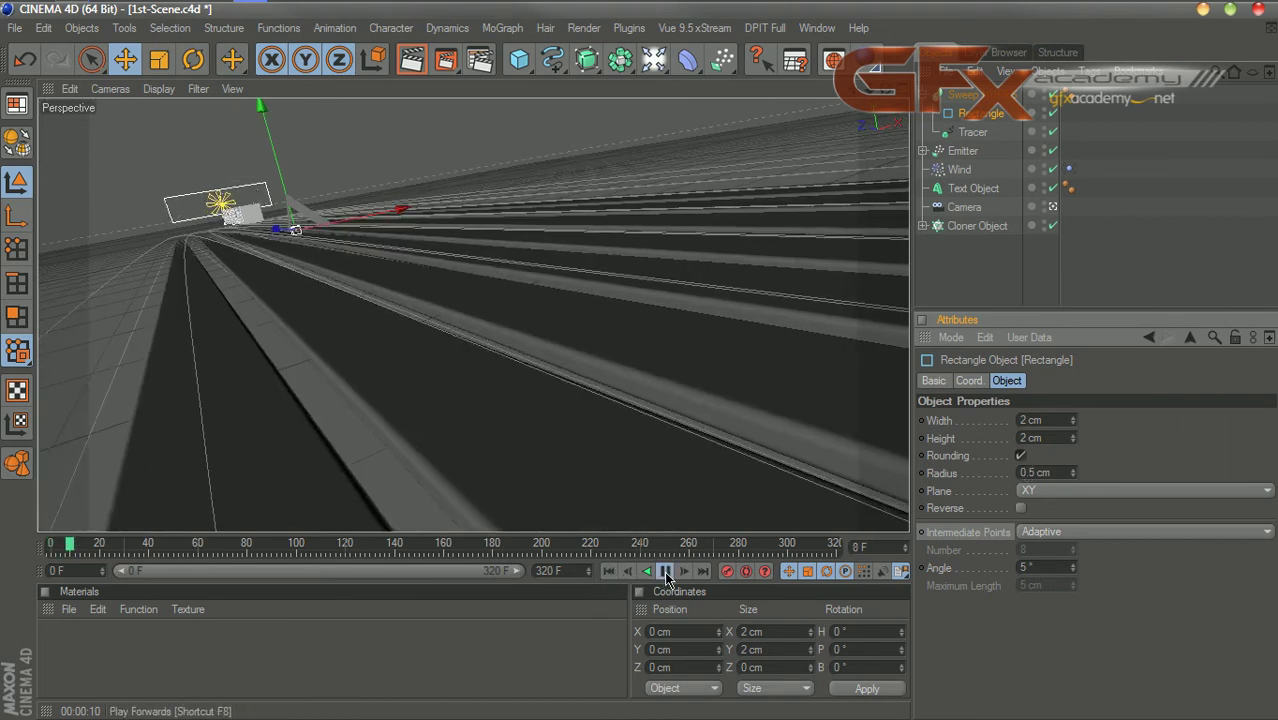
click(665, 571)
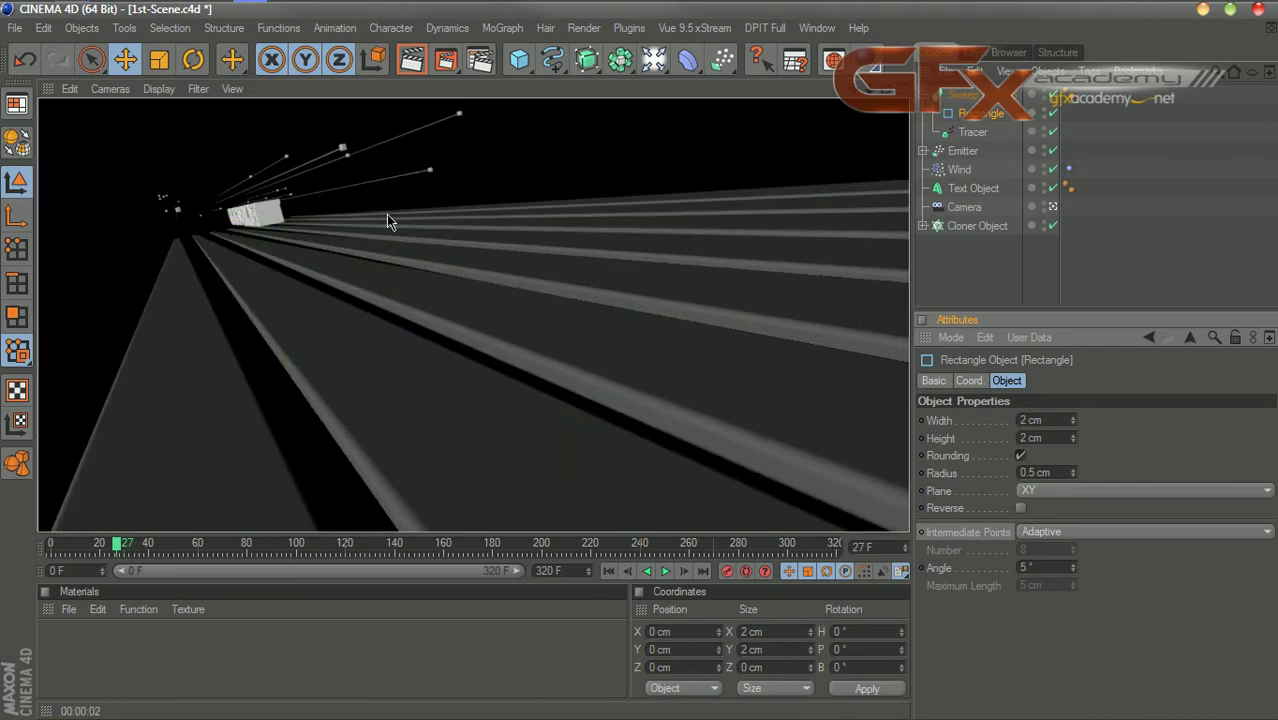
click(665, 571)
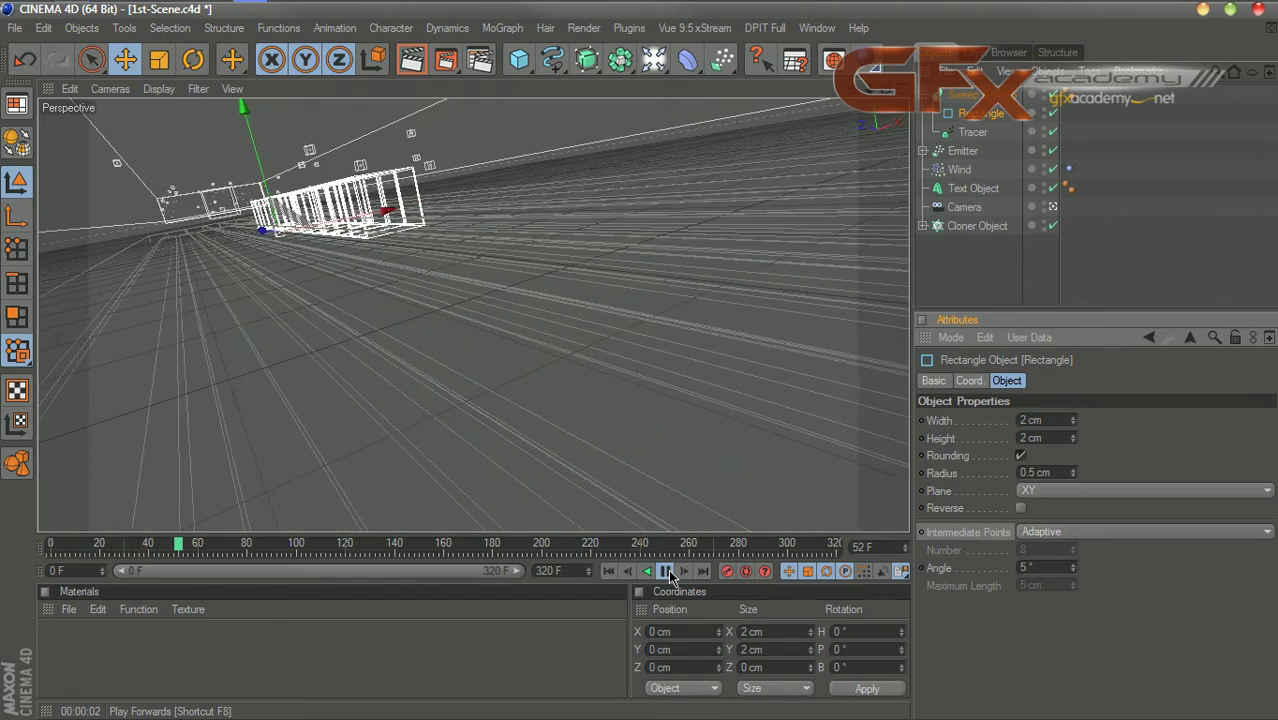
click(666, 571)
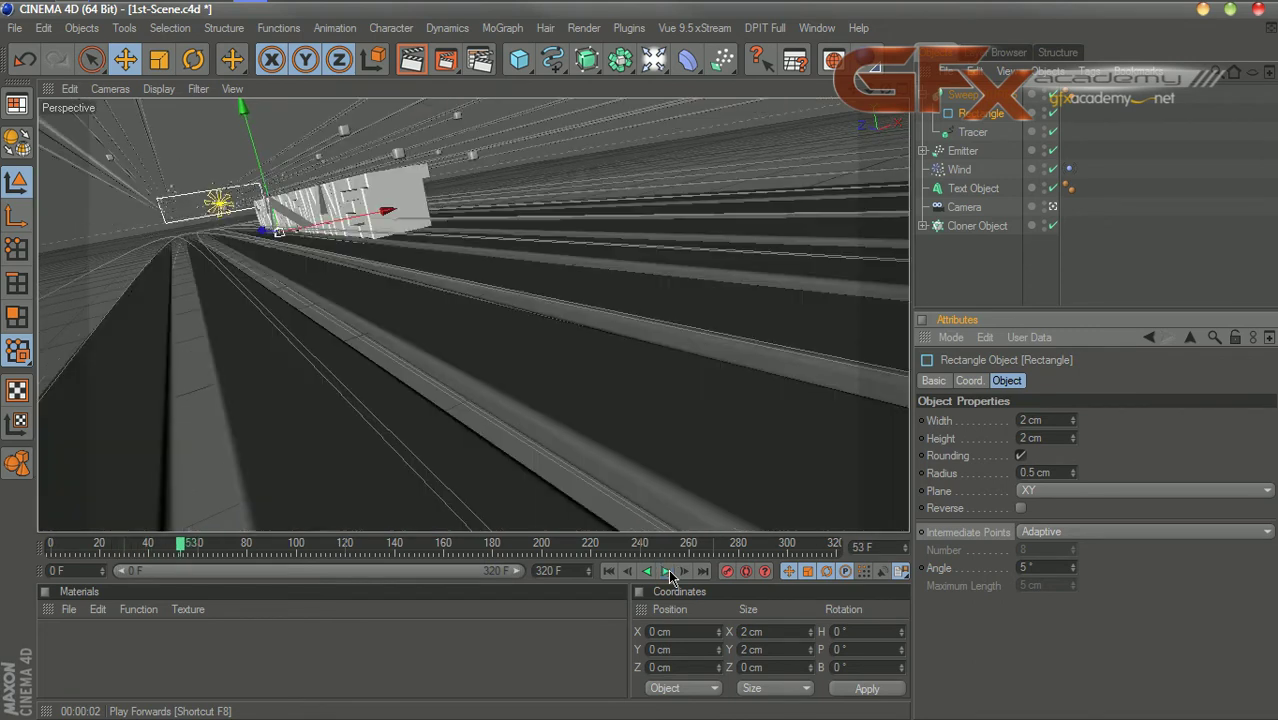
click(411, 59)
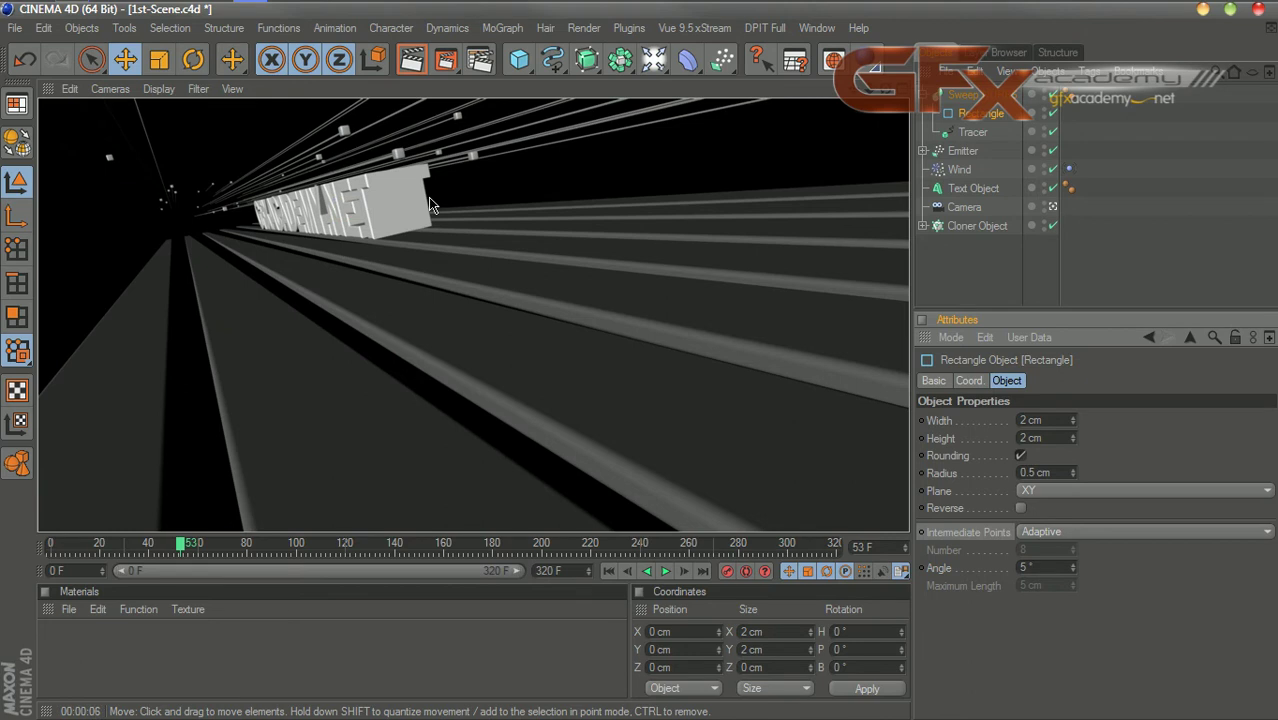
Step: Replay the animation from the start and stop at frame 32 to check the particle trails
click(608, 571)
click(665, 571)
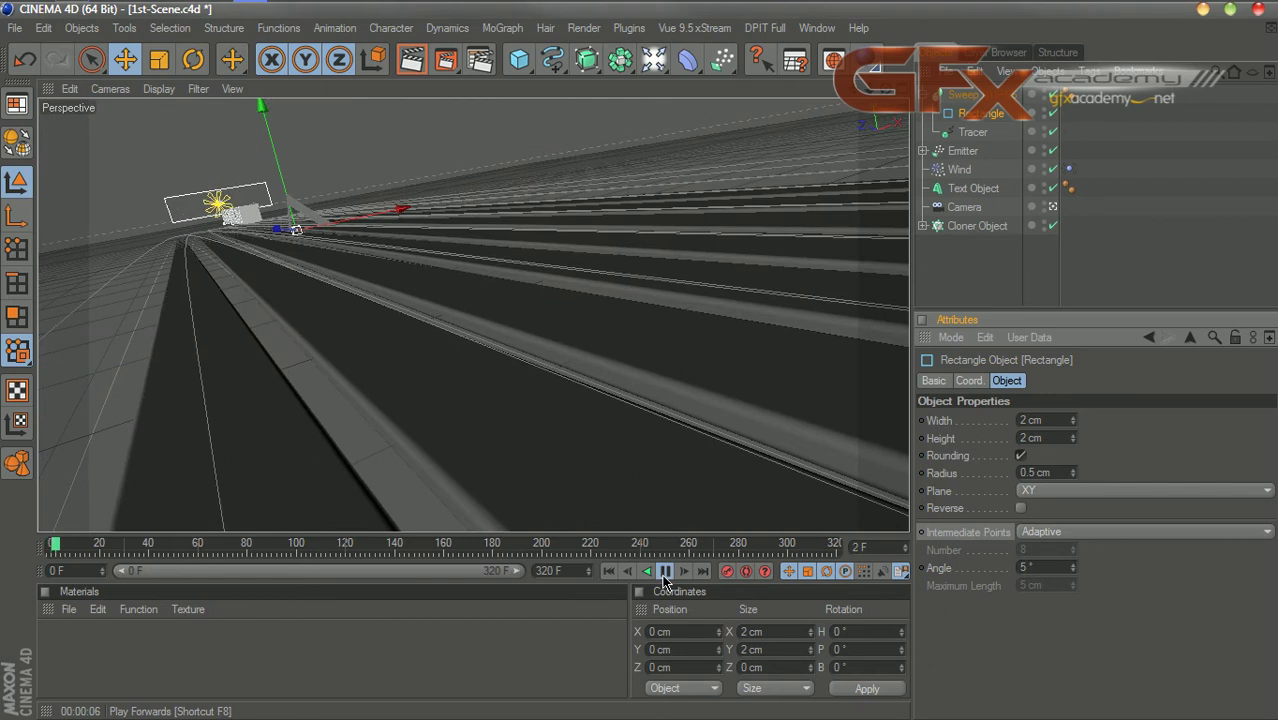
click(665, 571)
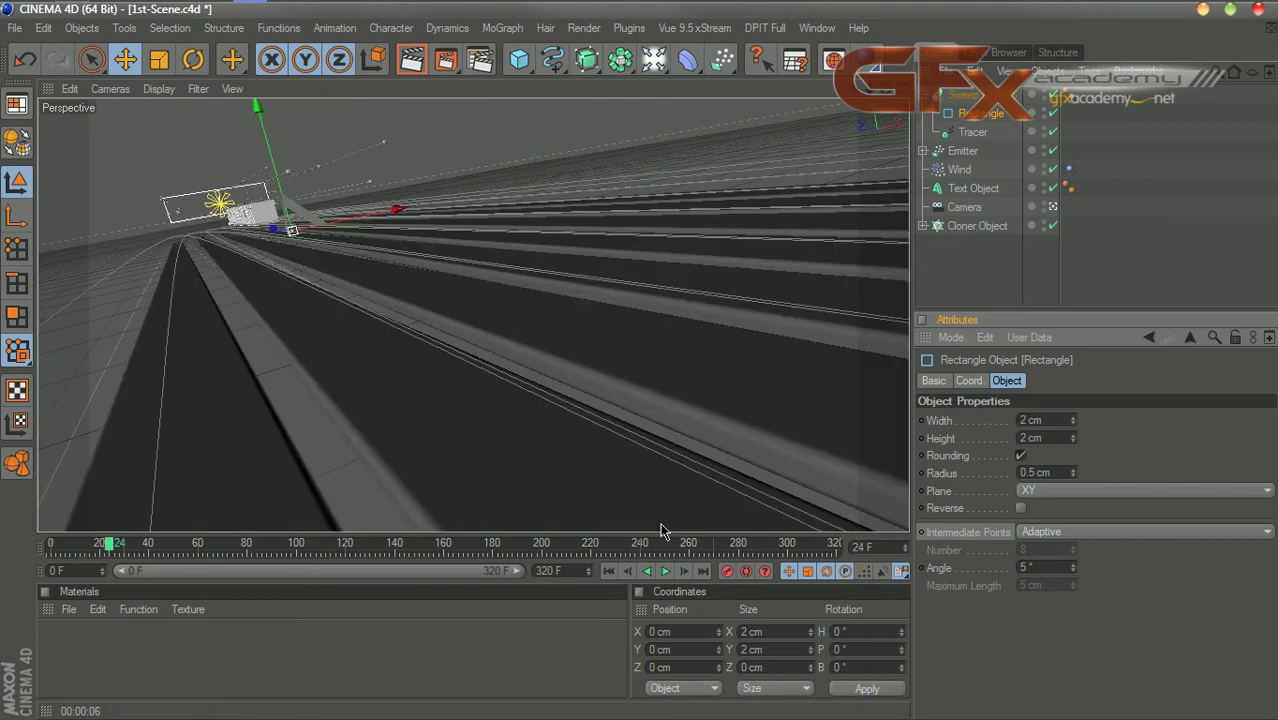
click(665, 571)
click(665, 571)
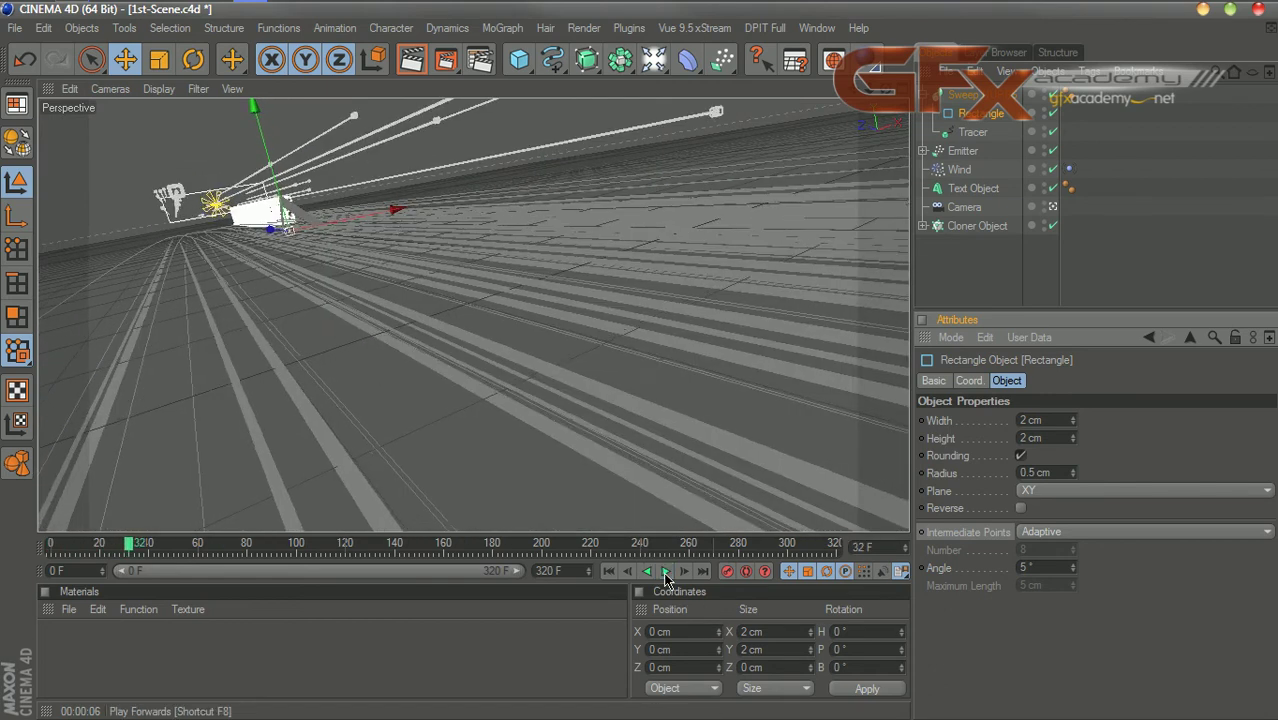
Step: Advance the animation one frame at a time to frame 35 to inspect the particle trails
click(685, 572)
click(685, 572)
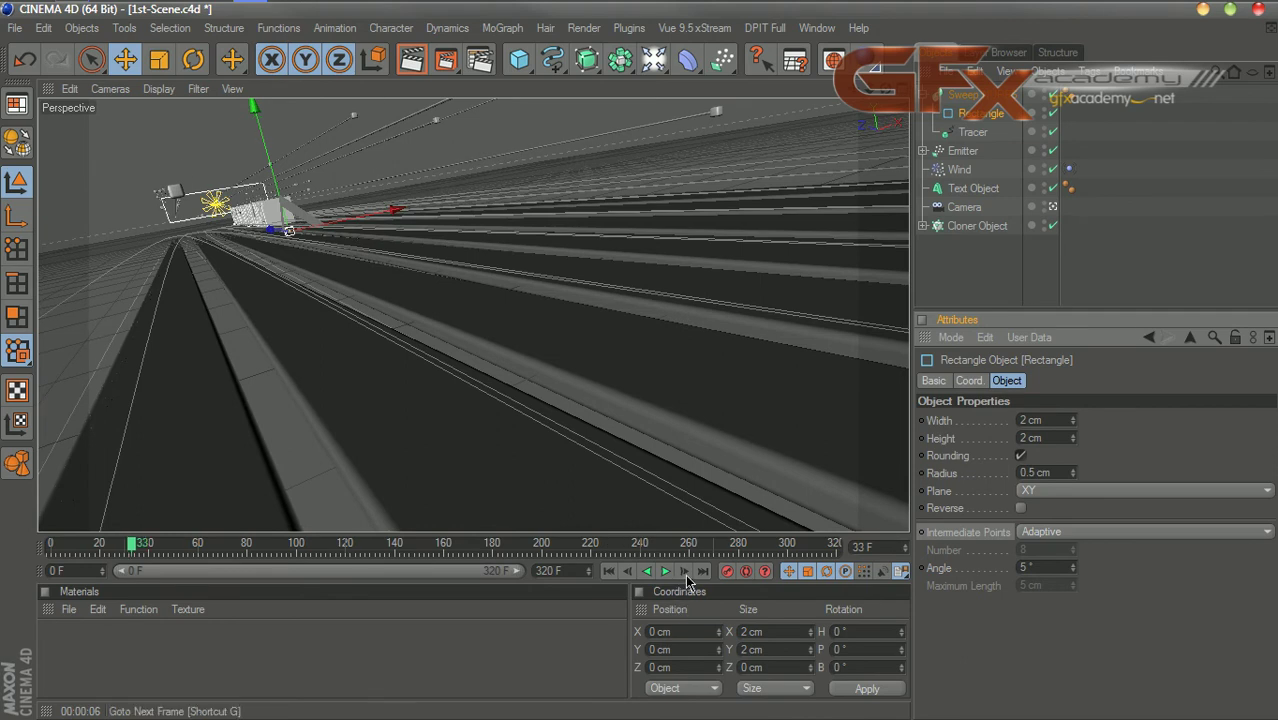
click(685, 572)
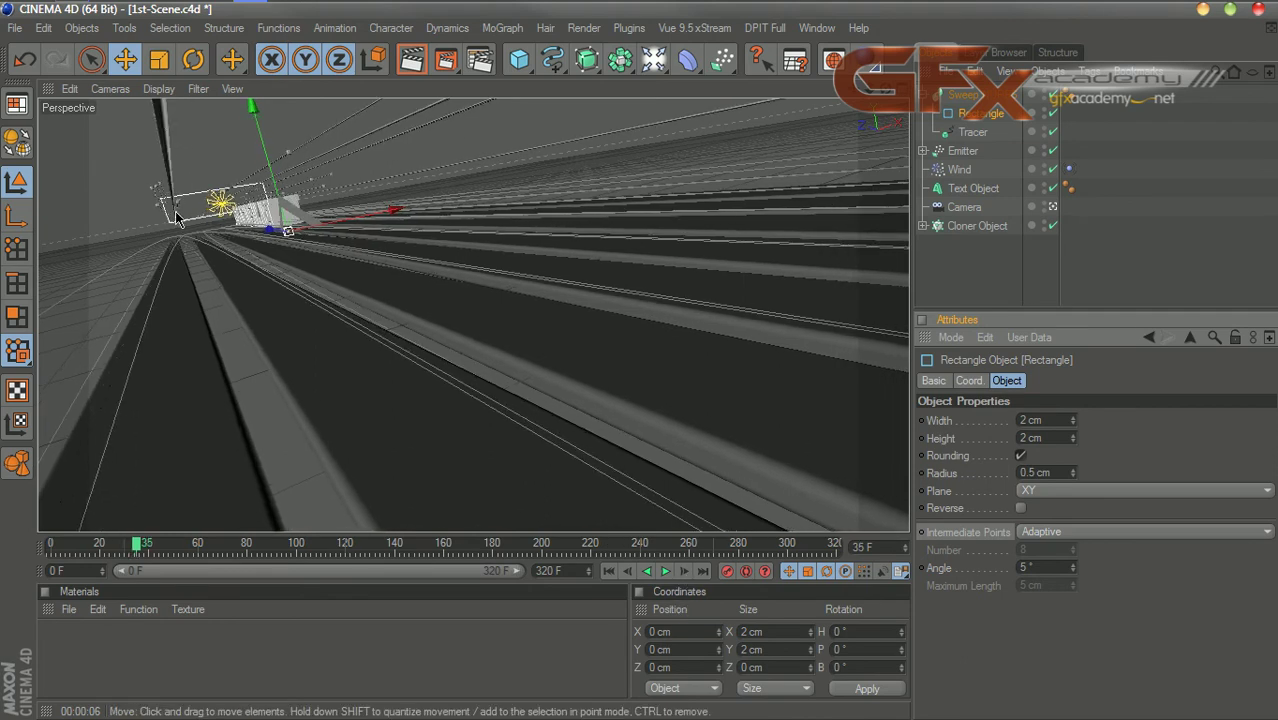
Step: Limit the Tracer's paths with From Start and set the limit amount to 42
click(971, 132)
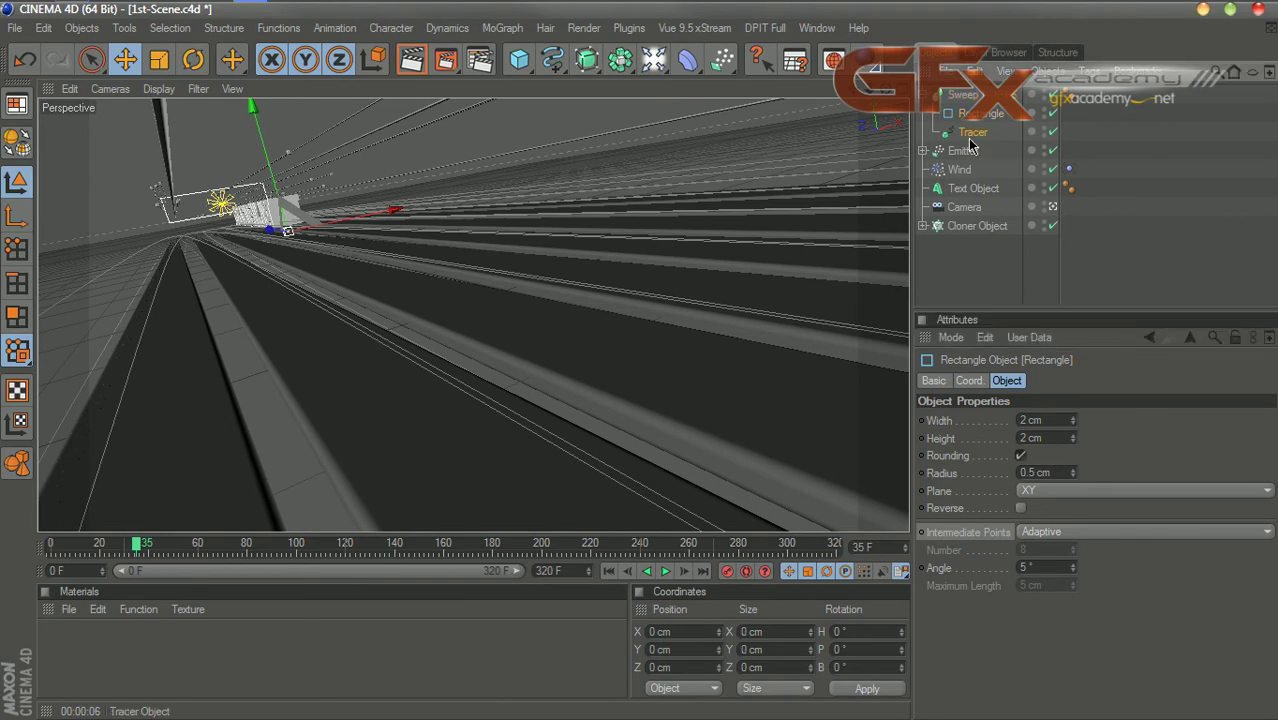
drag(1055, 323, 1050, 254)
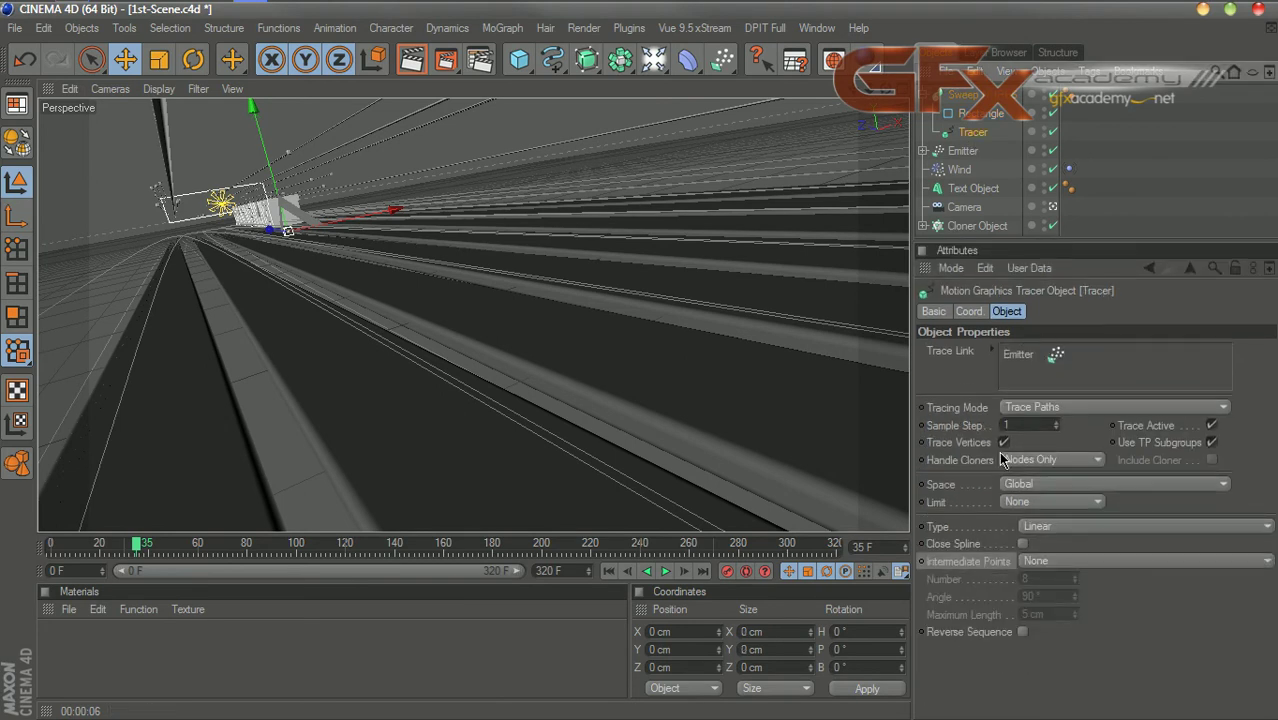
click(1024, 503)
click(1037, 540)
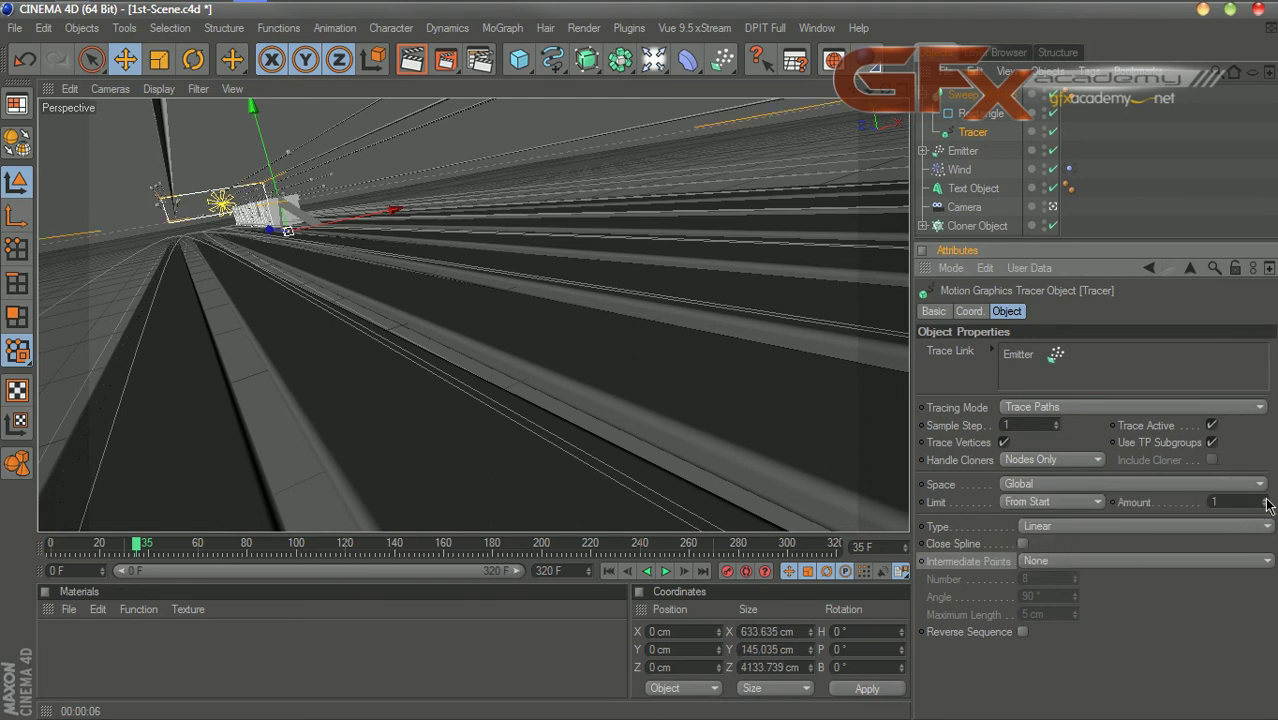
drag(1266, 505, 1266, 504)
Step: Replay the animation from the start, pausing at frames 30, 35 and 46 to check the limited trails
click(609, 571)
click(665, 571)
click(665, 571)
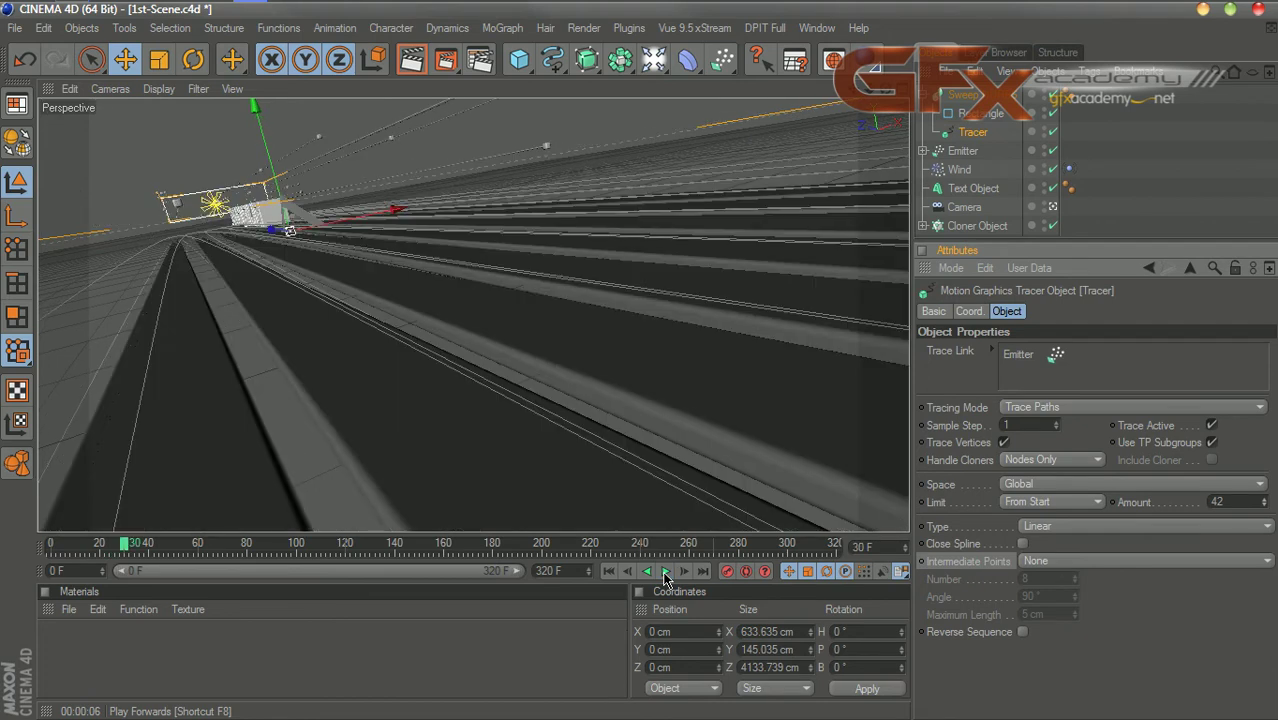
click(665, 571)
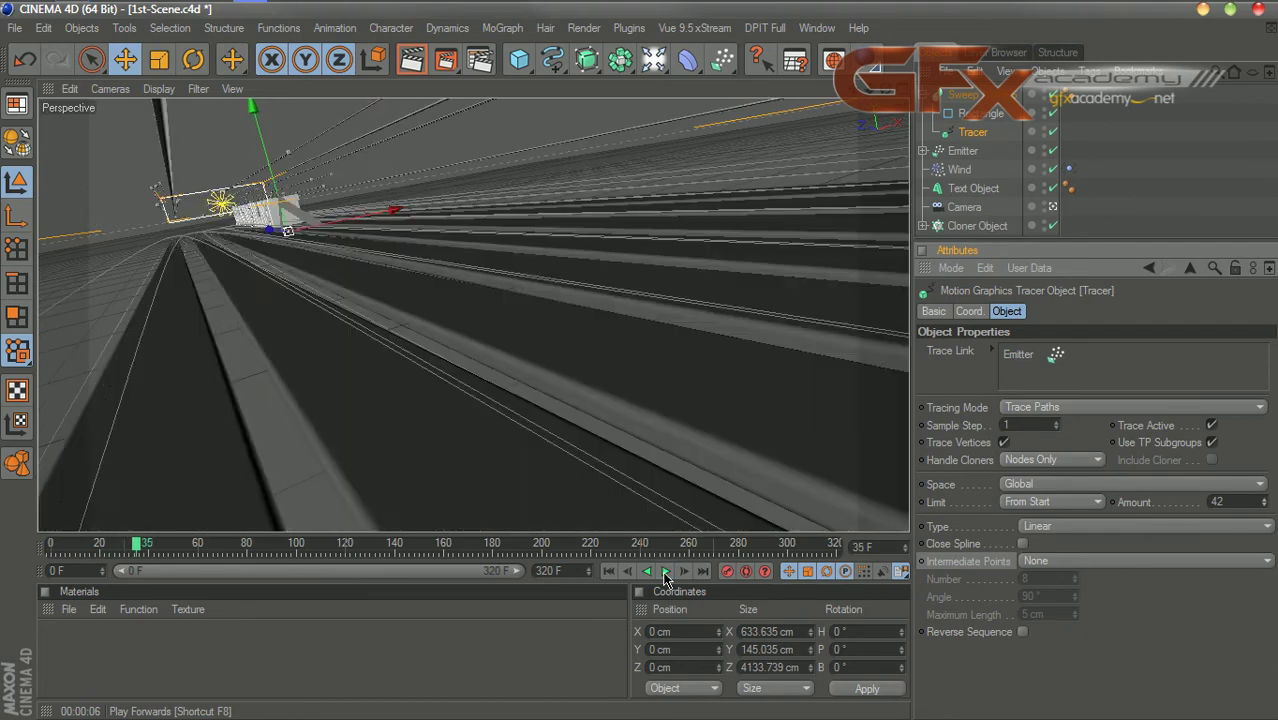
click(665, 571)
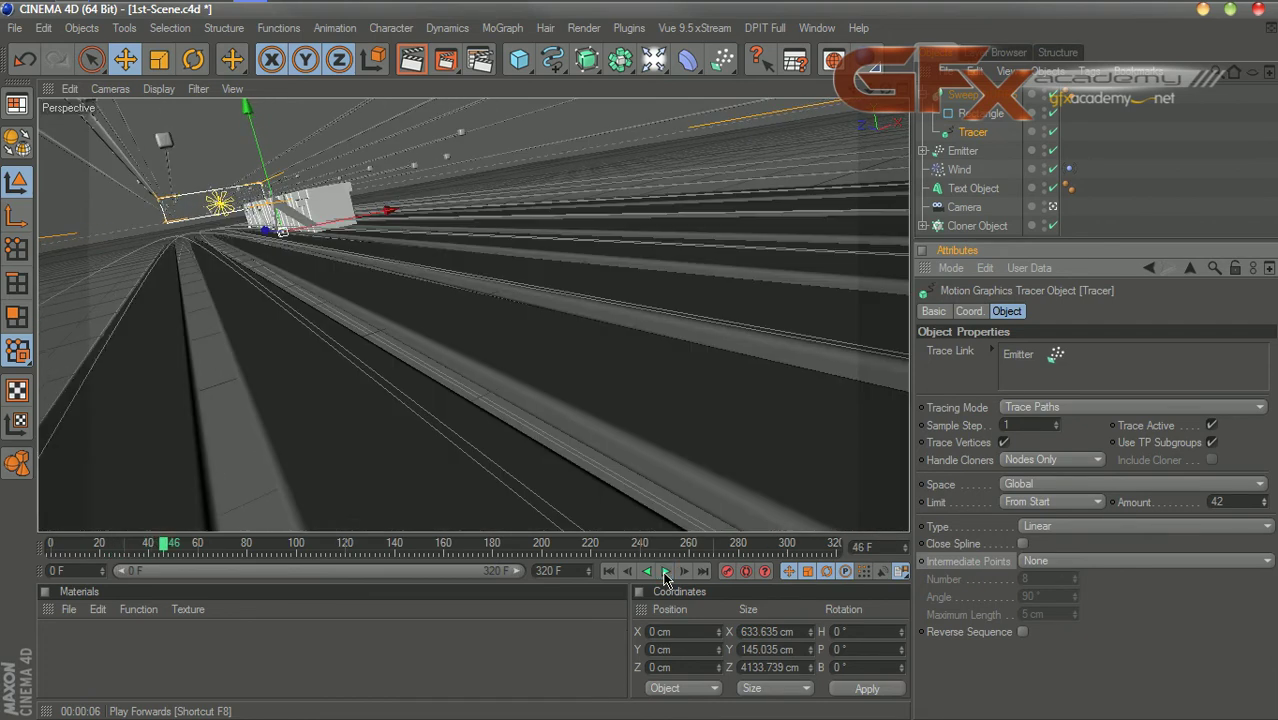
Step: Set the Tracer's limit amount to 50 and replay the animation from the start, stopping at frame 53
drag(1243, 501, 1174, 503)
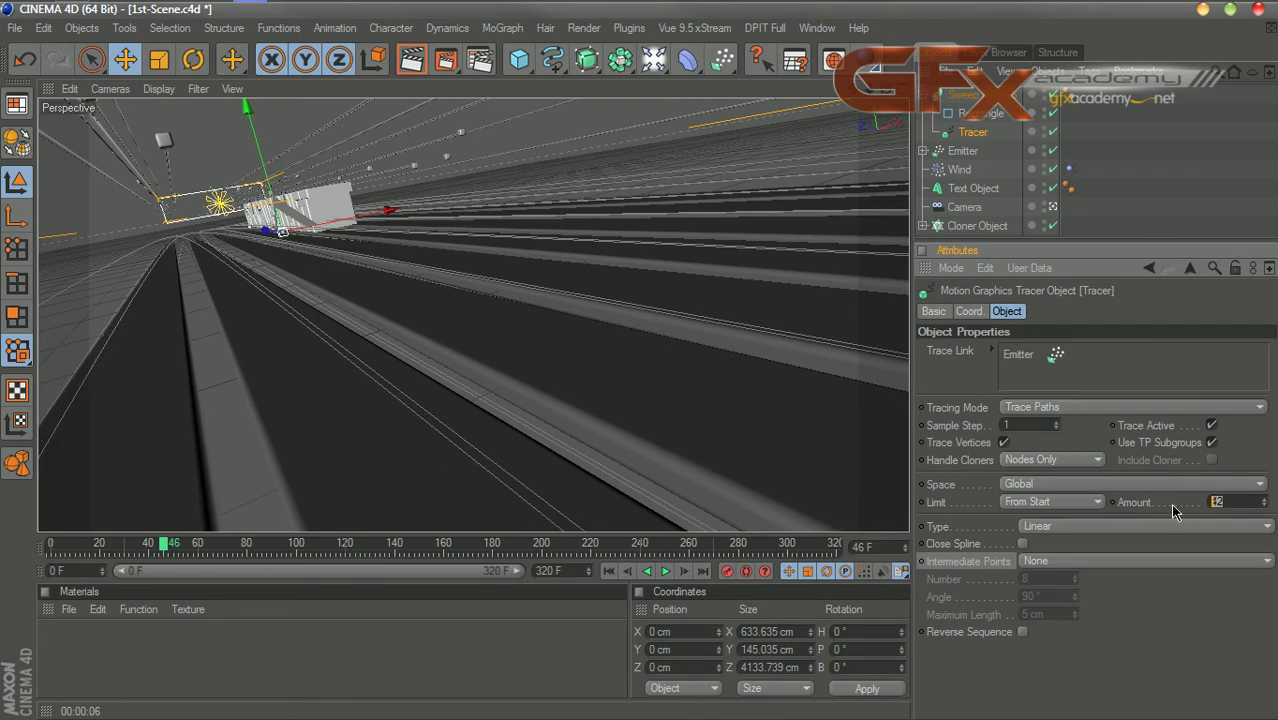
text(50)
key(Return)
click(610, 571)
click(665, 571)
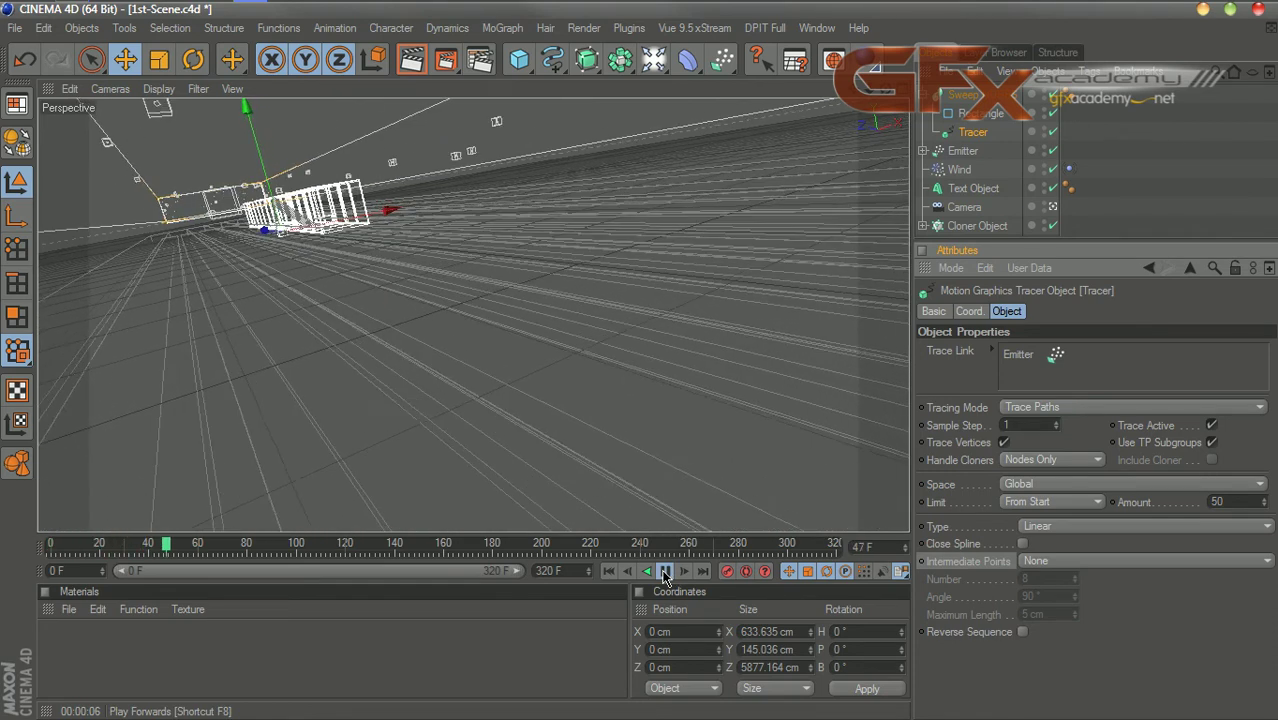
click(664, 571)
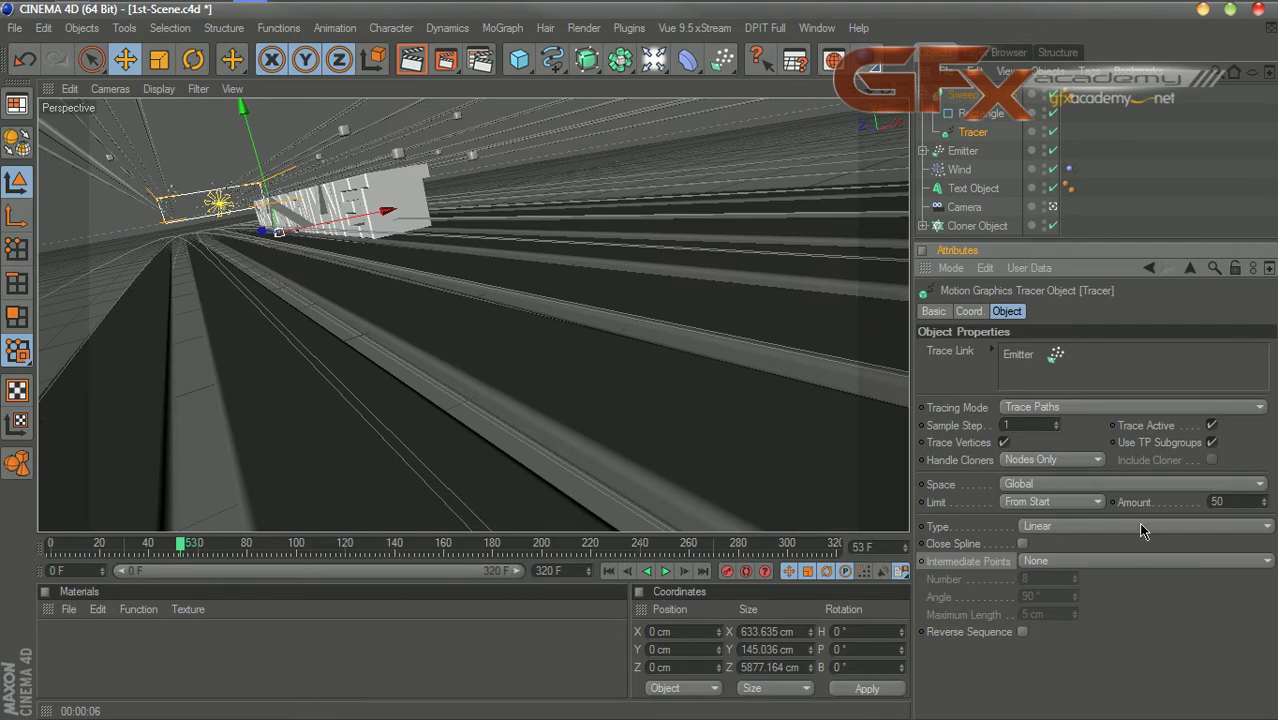
Step: Switch the Tracer's limit to From End and replay the animation from the start, stopping at frame 47
click(1097, 502)
click(1050, 548)
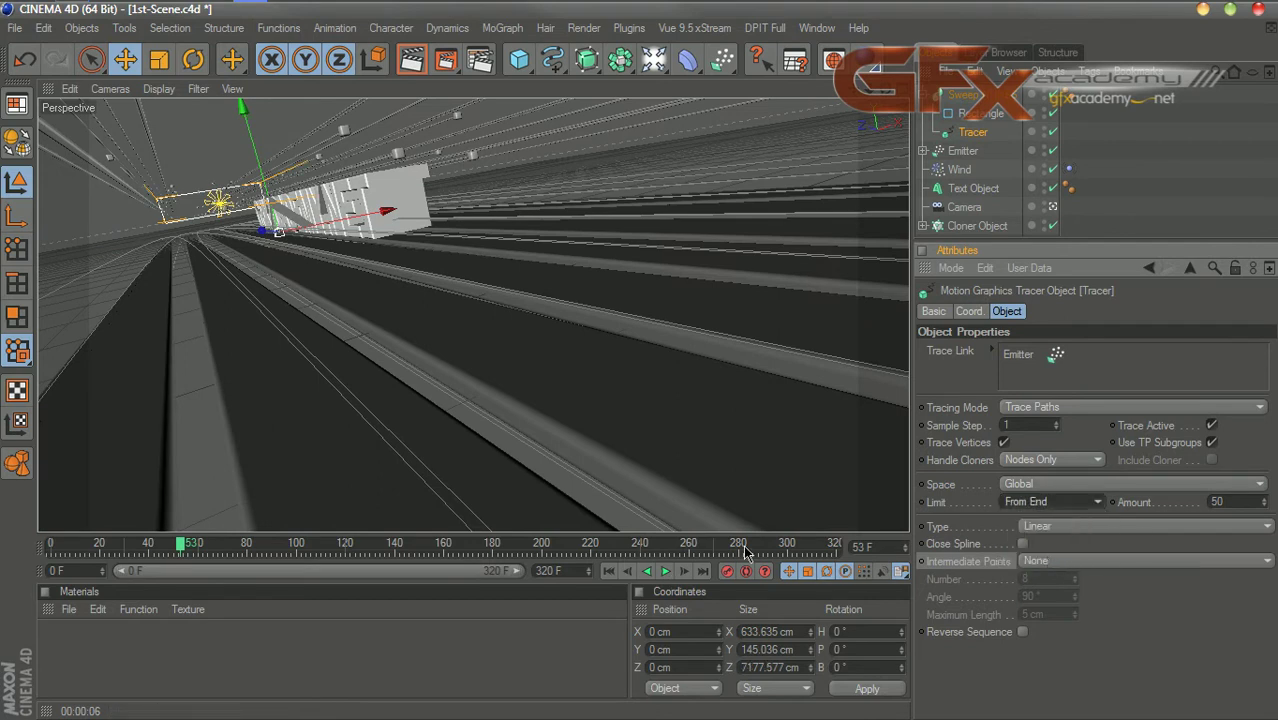
click(608, 571)
click(665, 571)
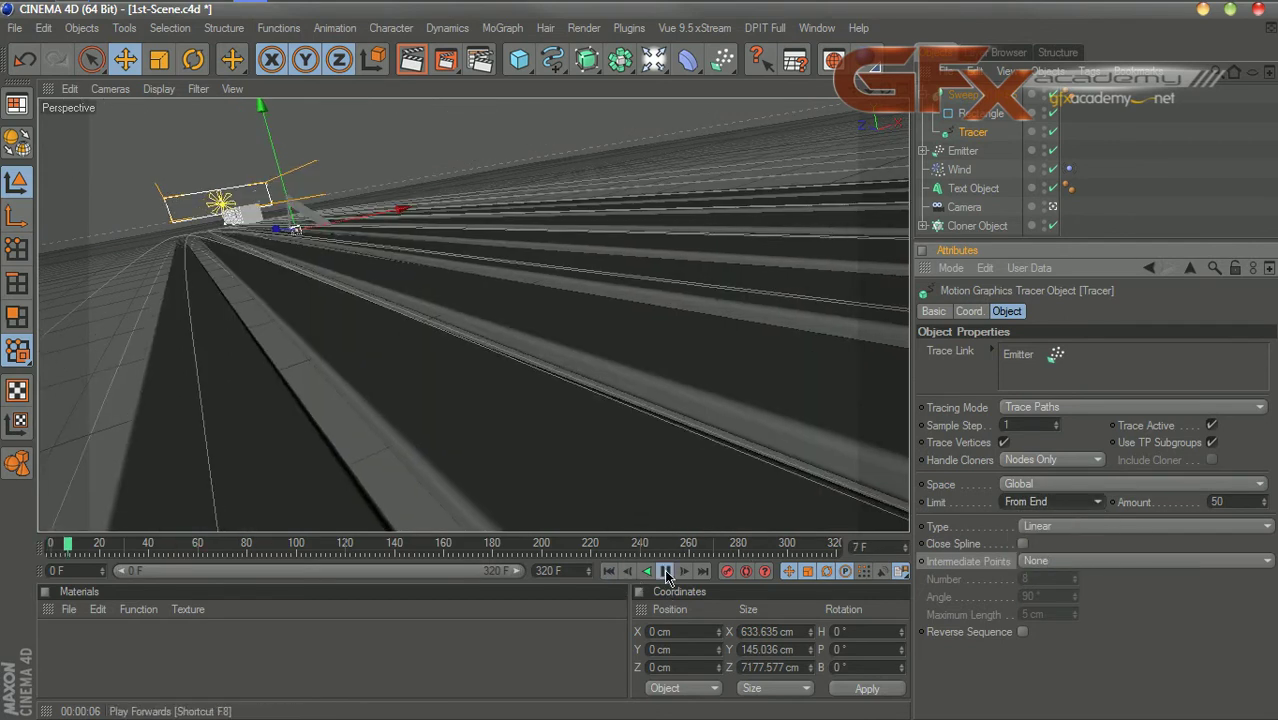
click(665, 571)
click(665, 571)
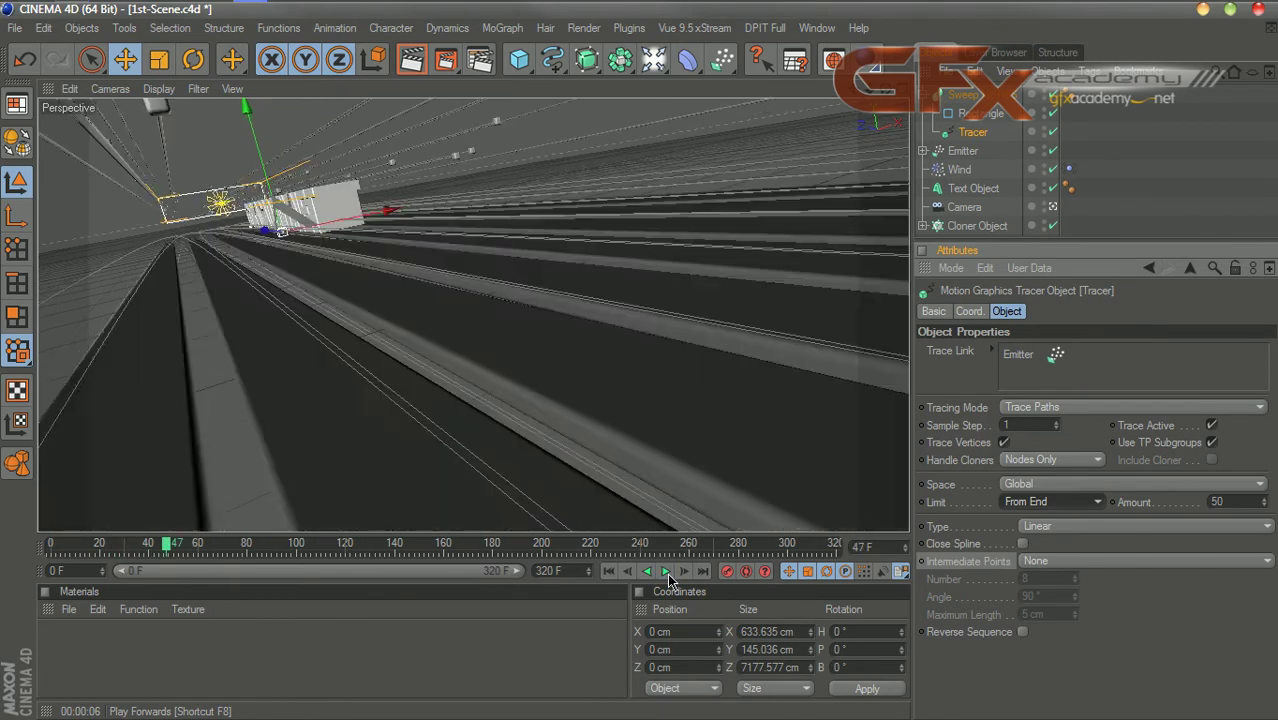
Step: Leave the scene camera, view the trails from the side and replay the animation from the start to frame 62
click(1052, 207)
alt+drag(668, 254, 580, 293)
alt+drag(747, 265, 750, 271)
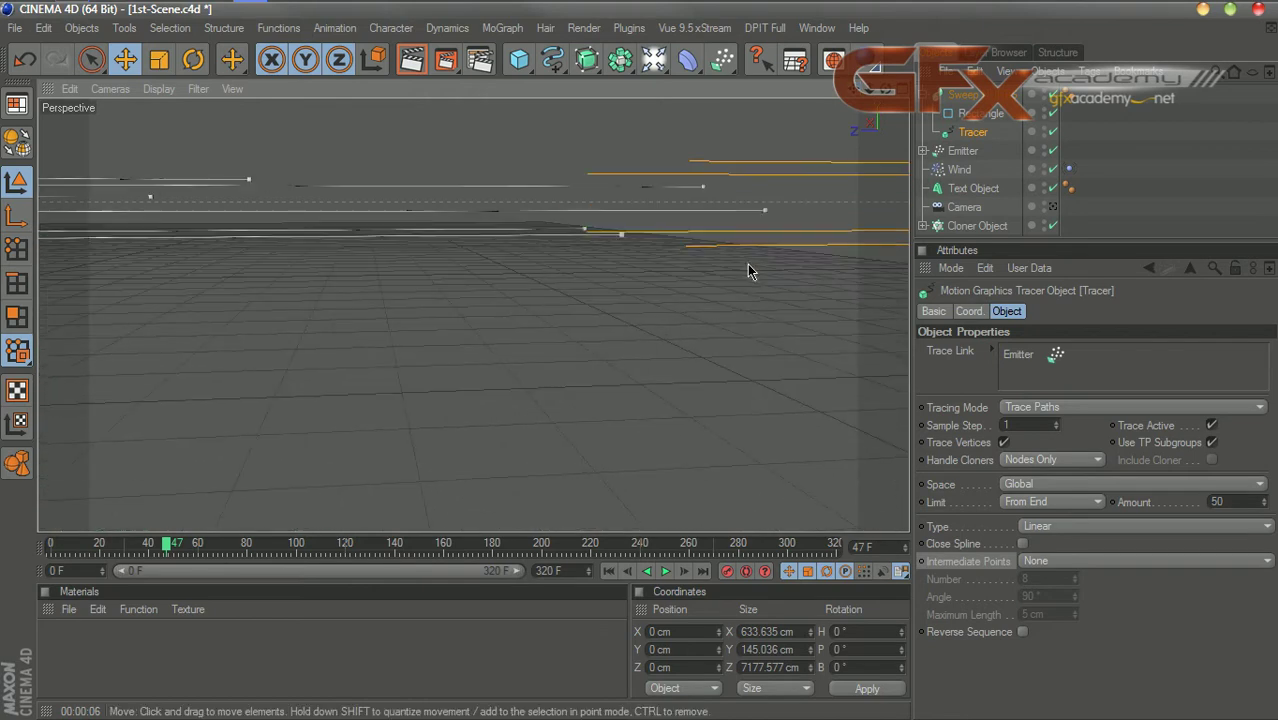
click(608, 570)
click(665, 570)
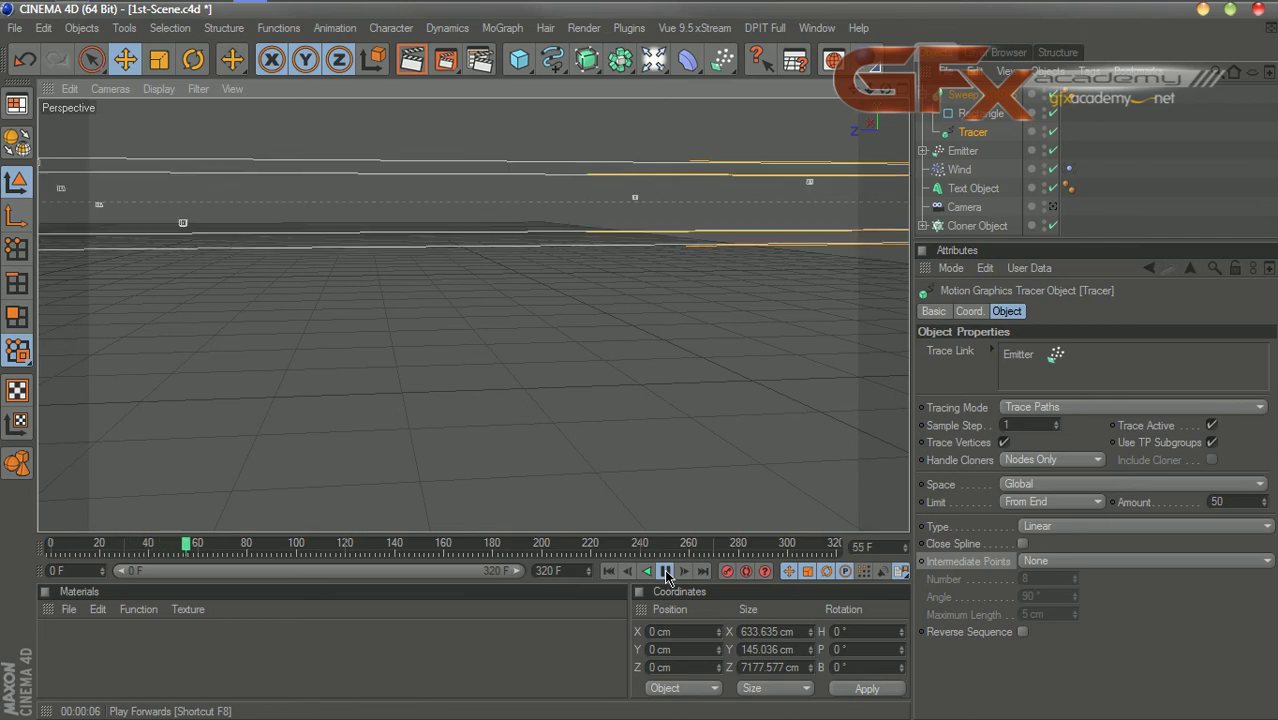
click(665, 571)
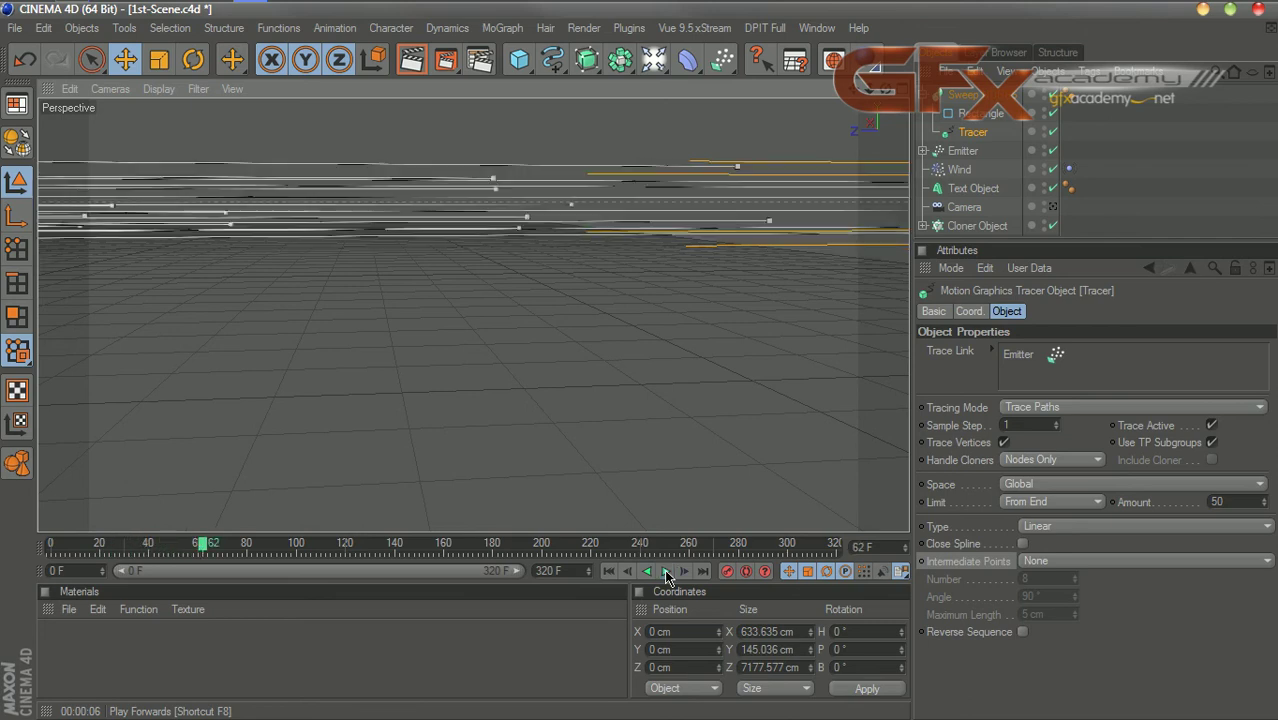
Step: Set the Tracer's limit to From Start with an amount of 100 and replay the animation to frame 61
click(1216, 502)
text(100)
key(Return)
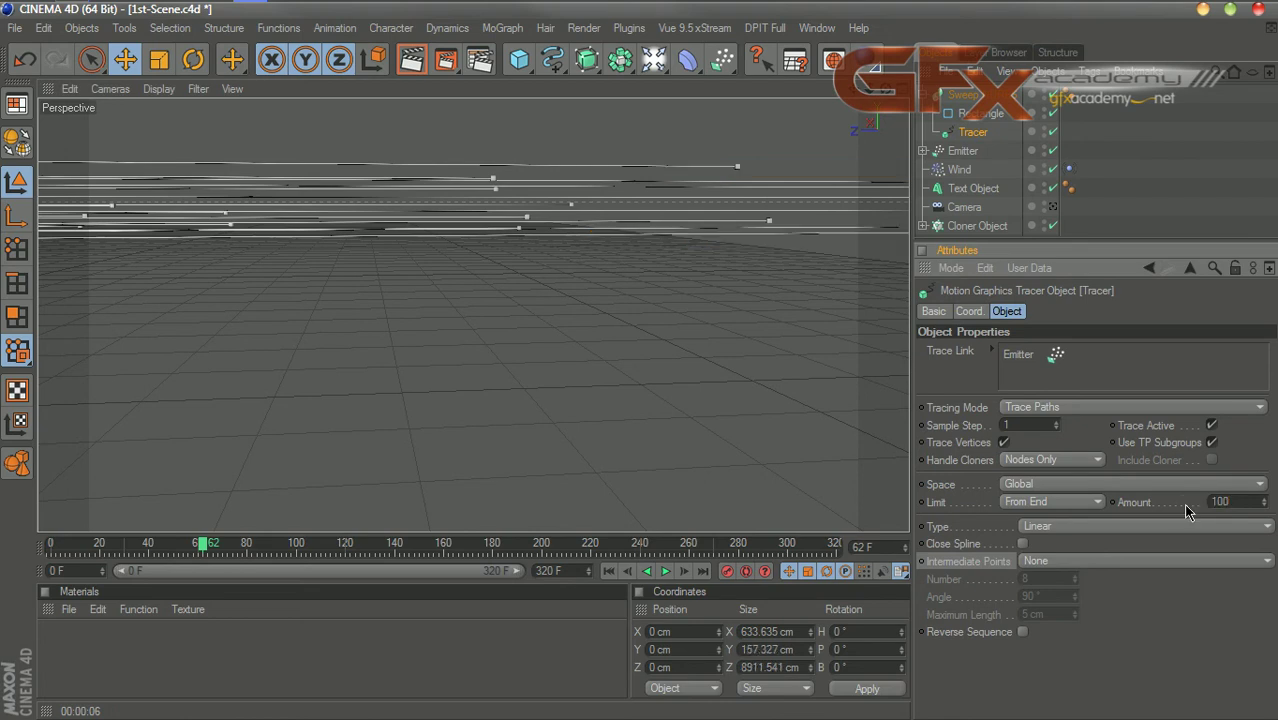
click(1019, 503)
click(1027, 539)
click(608, 571)
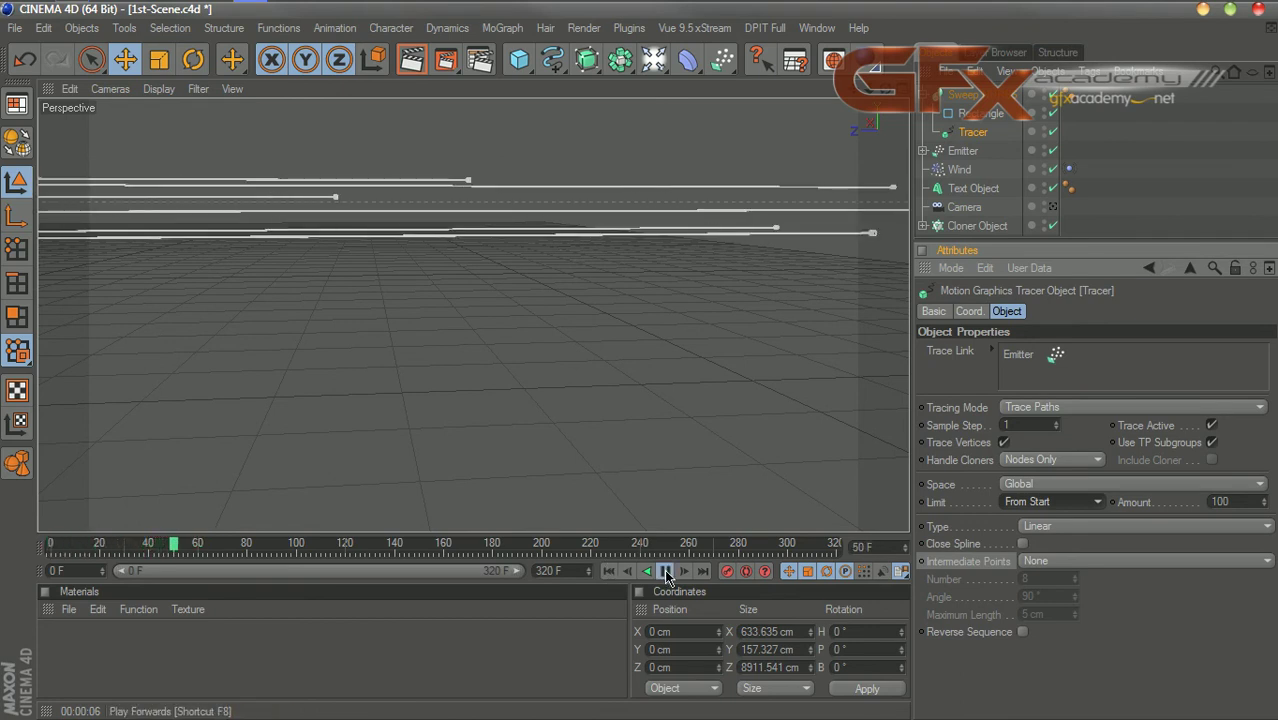
click(666, 571)
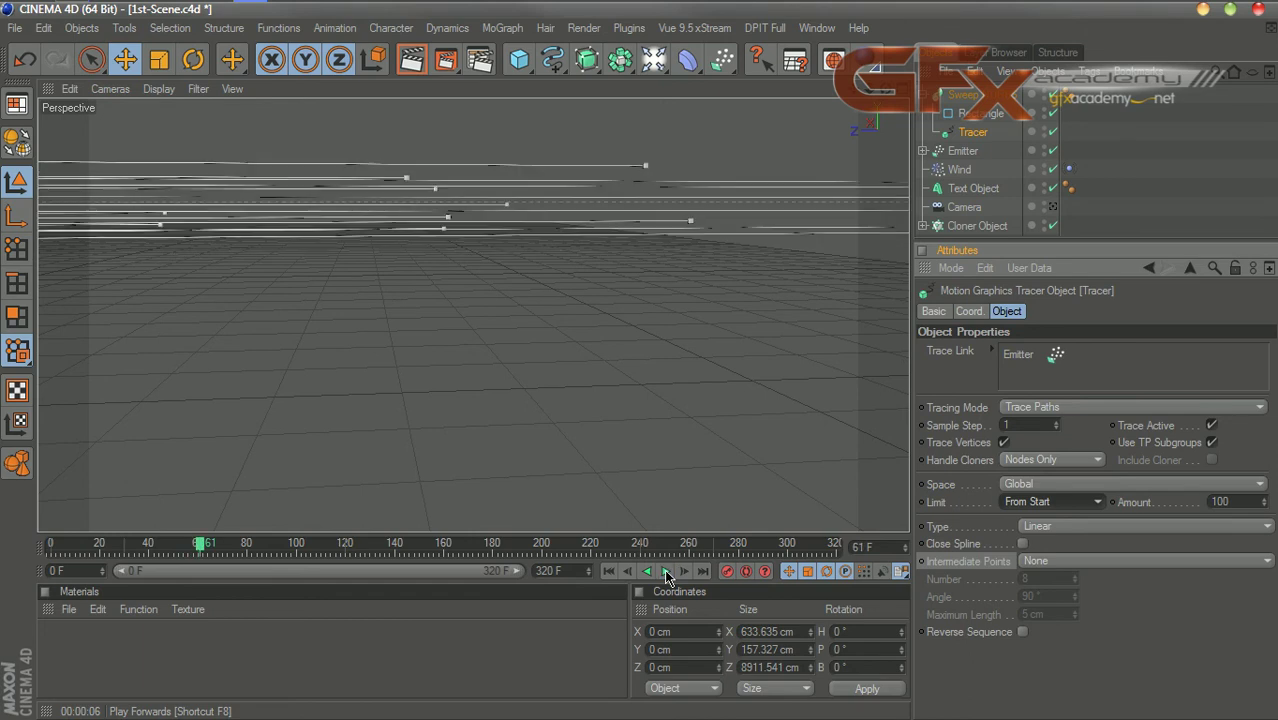
Step: Set the Tracer's limit amount to 20 and replay the animation from the start, stopping at frame 55
mouse_move(893, 96)
mouse_down()
mouse_move(875, 115)
mouse_move(887, 92)
mouse_up()
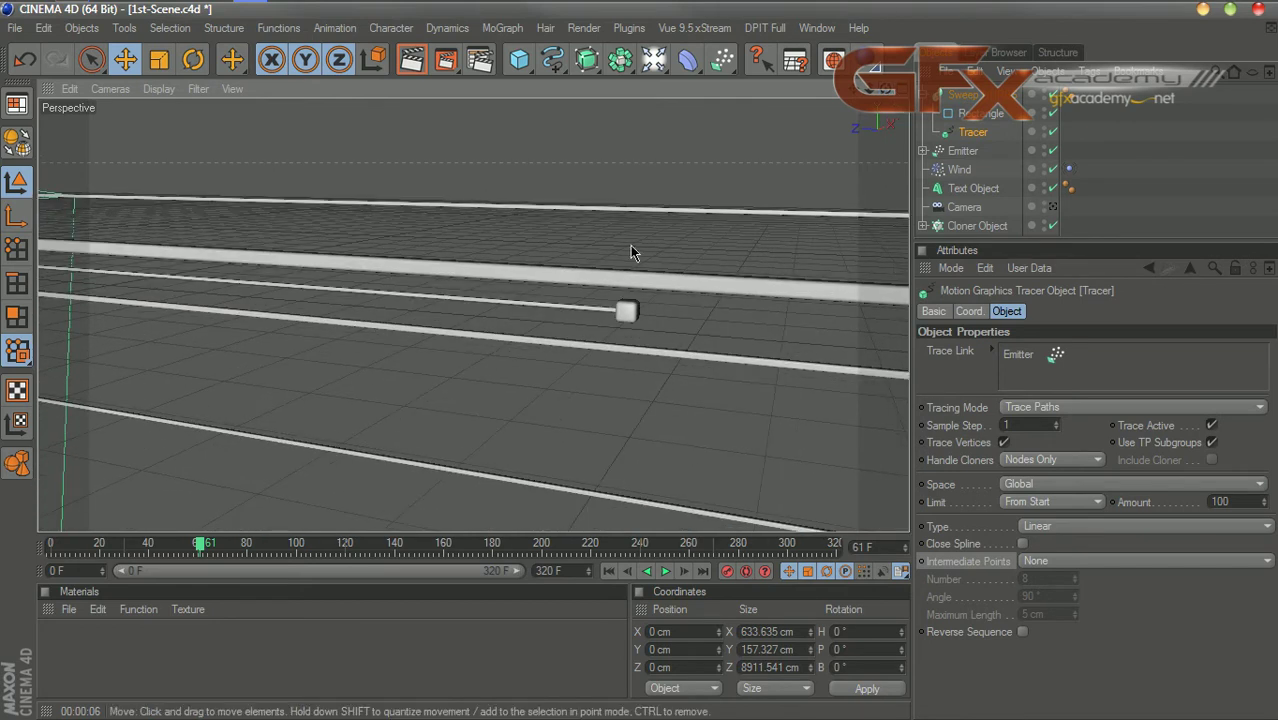
scroll(630, 247, down, 3)
drag(850, 100, 876, 118)
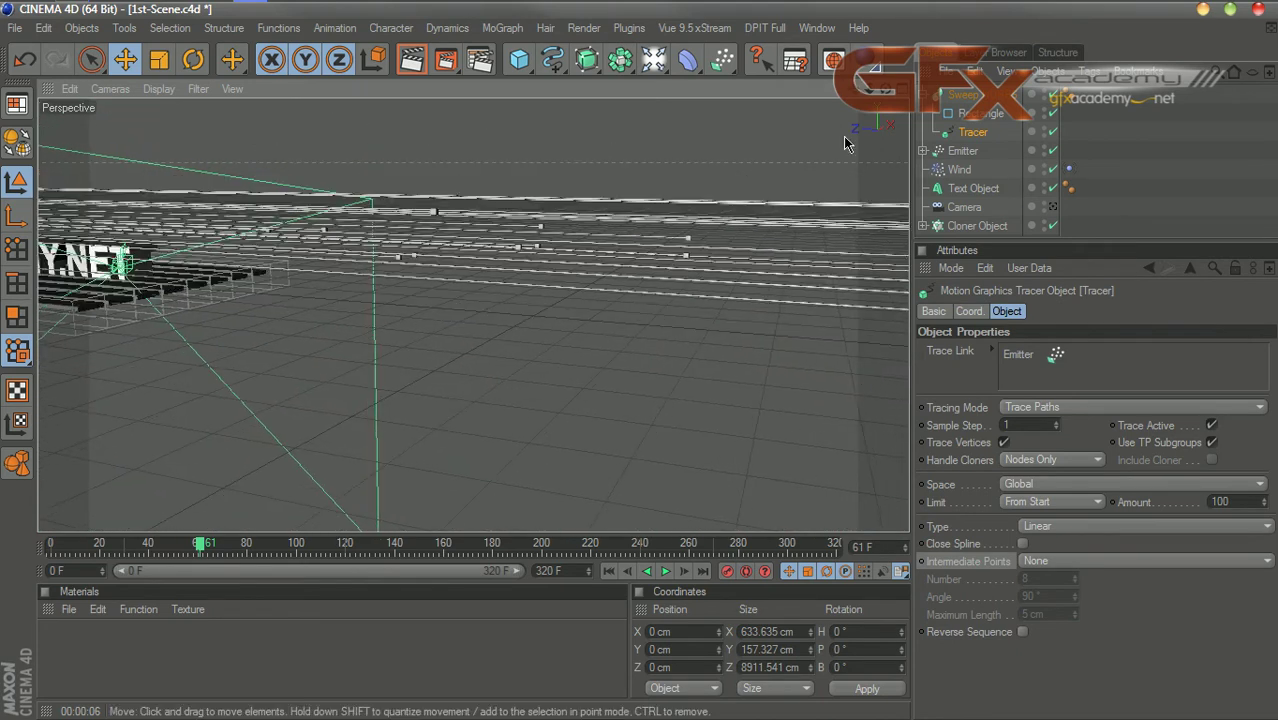
alt+drag(755, 293, 750, 288)
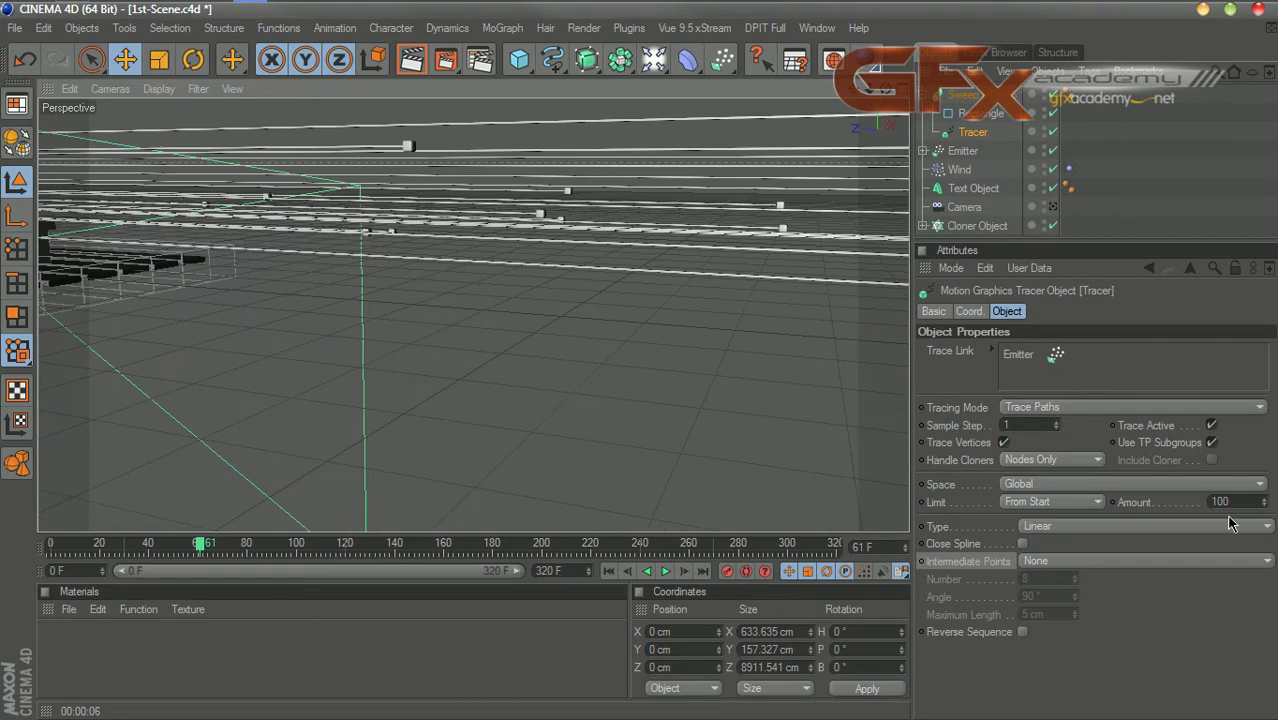
click(1255, 502)
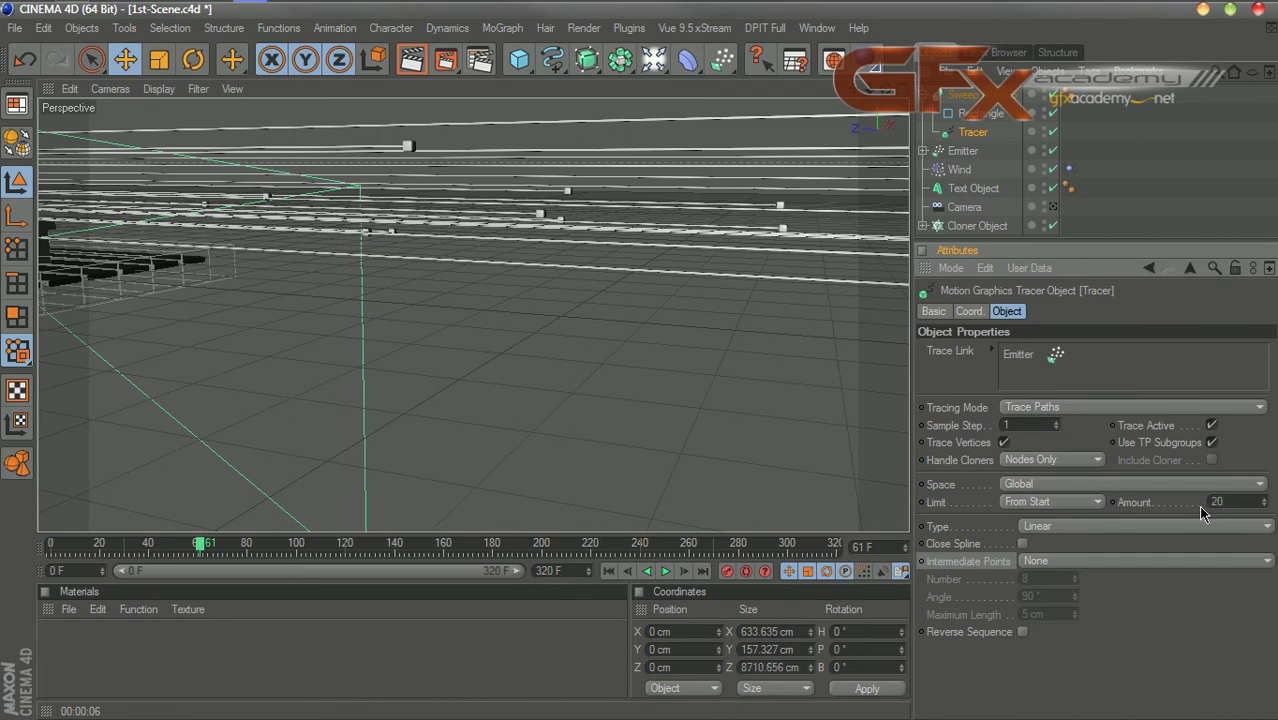
click(608, 570)
click(665, 571)
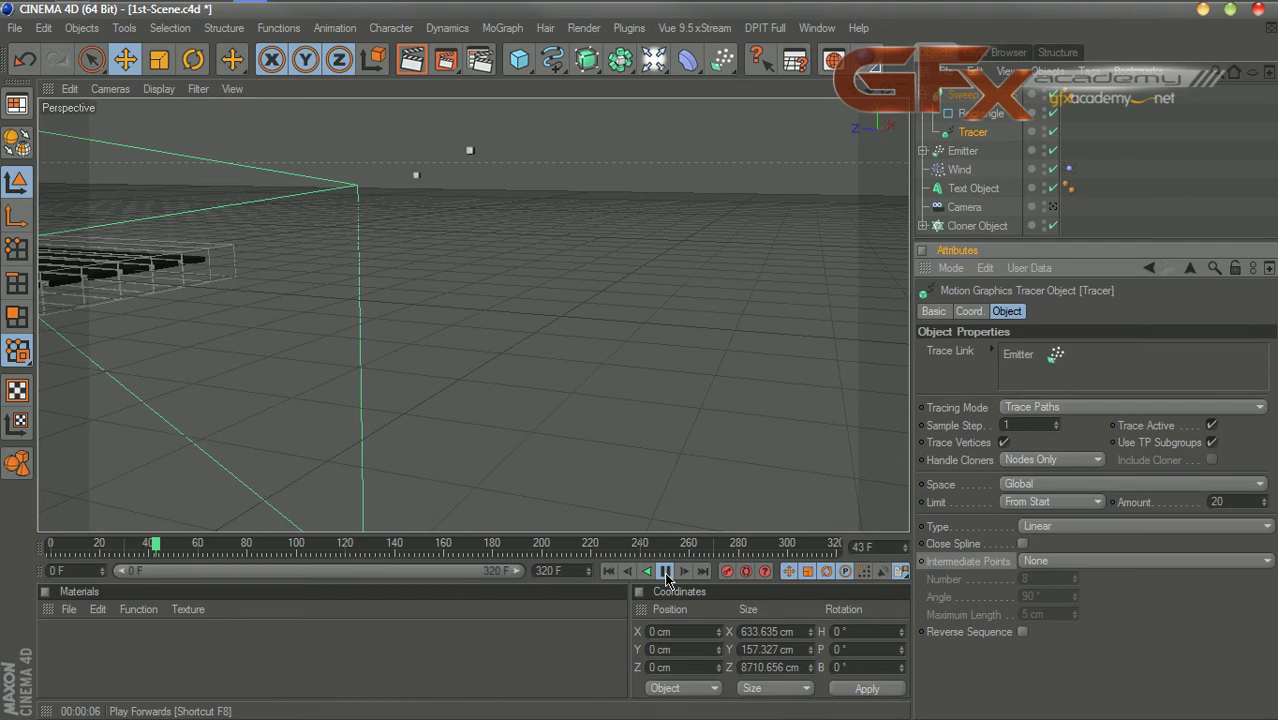
click(665, 571)
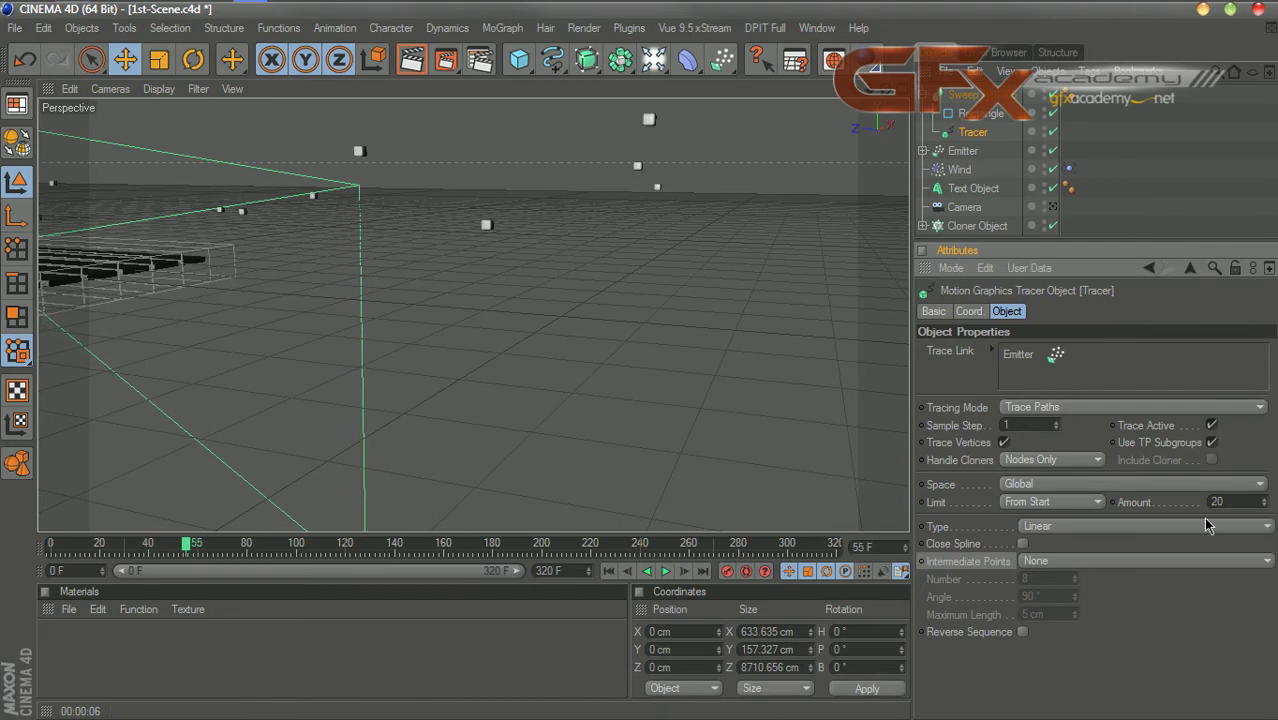
Step: Set the Tracer's limit amount back to 50 and replay the animation from the start, stopping at frame 50
text(50)
click(608, 571)
click(665, 571)
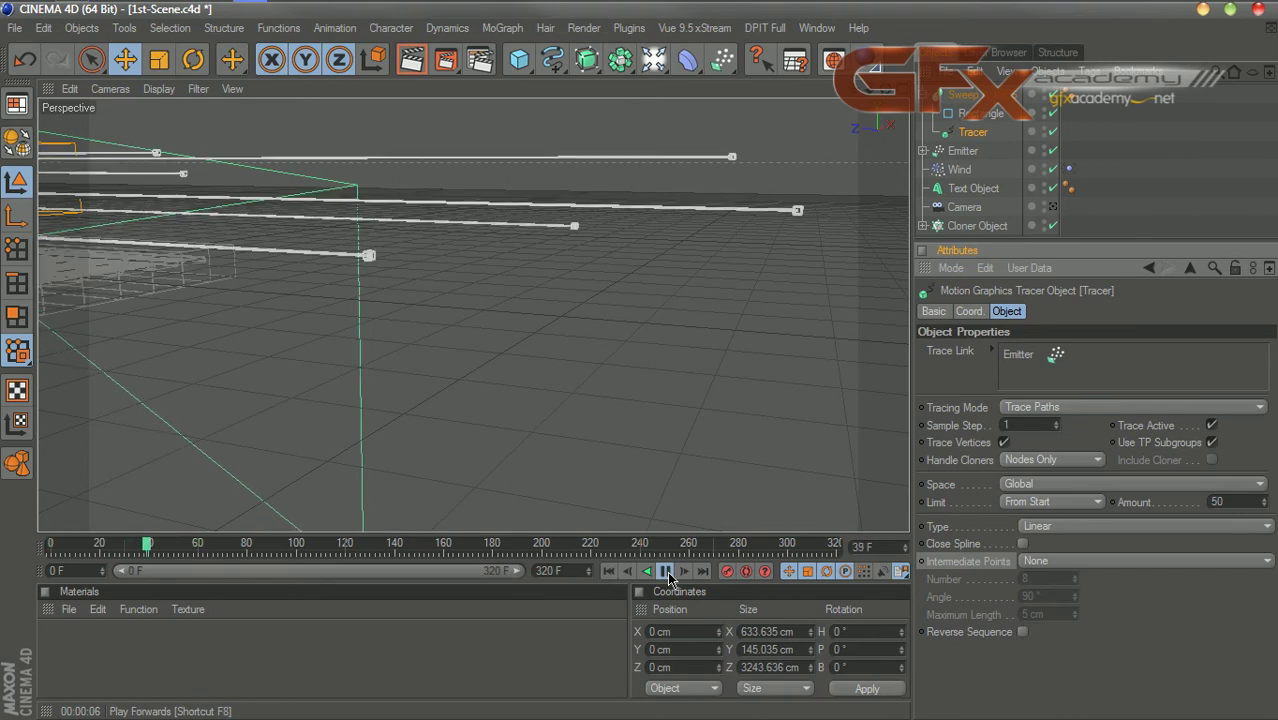
click(666, 572)
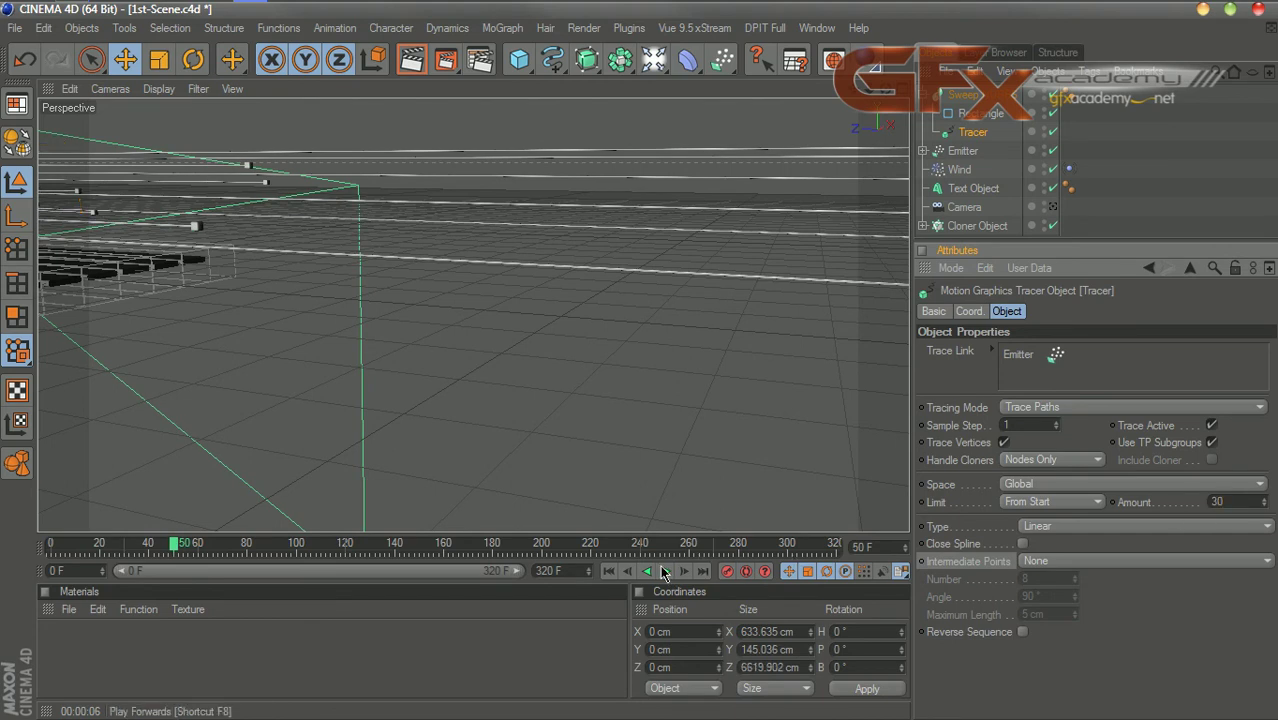
Step: Replay the animation from the start with the limit amount of 30 and stop at frame 55
click(608, 571)
click(665, 571)
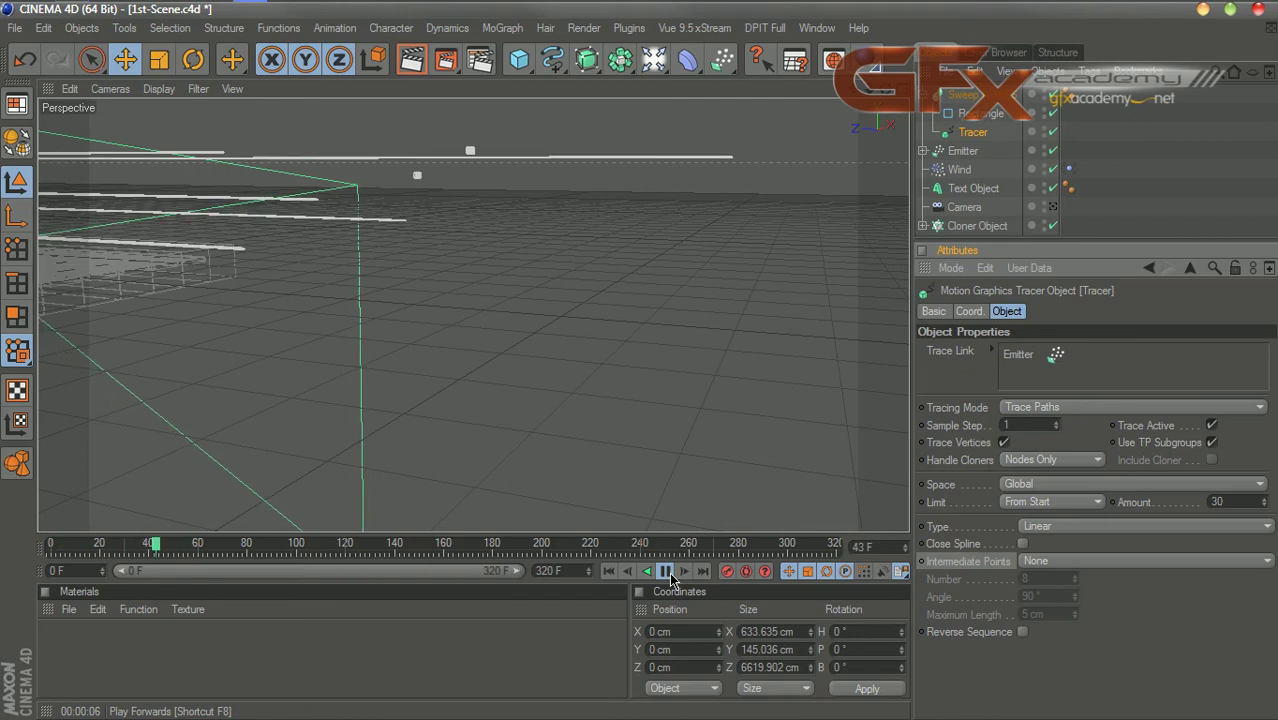
click(670, 577)
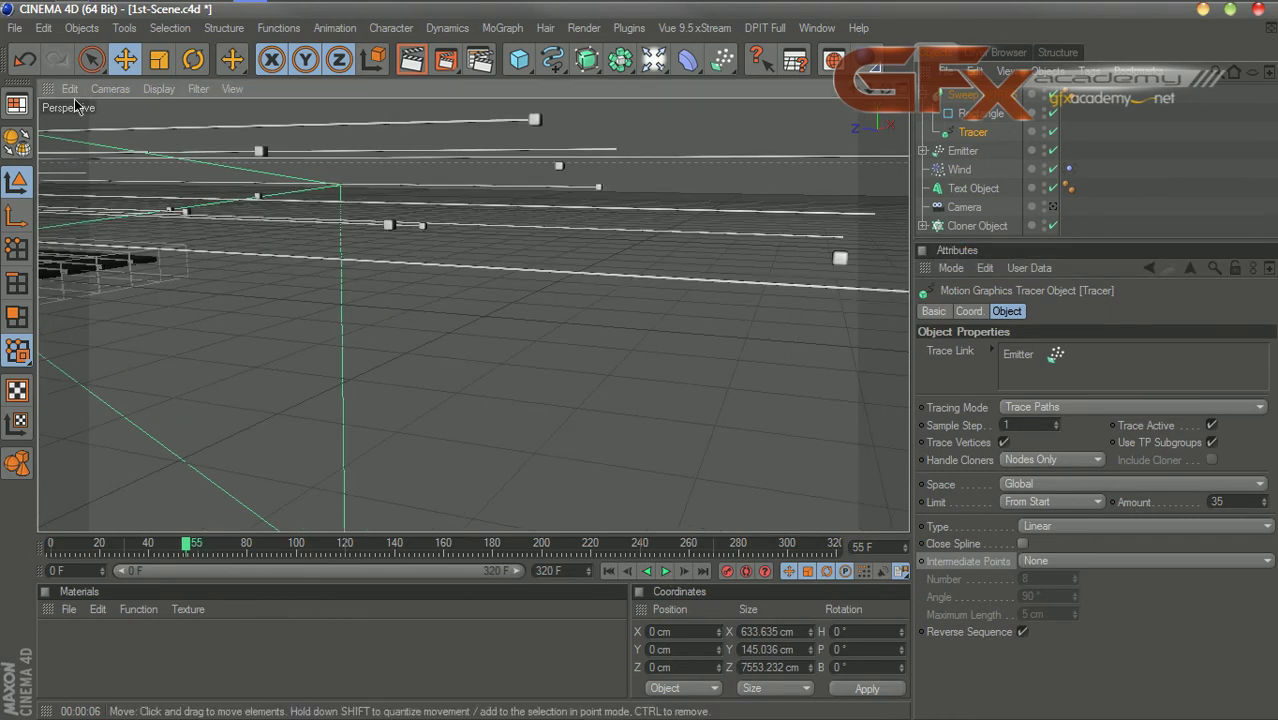
Step: Bring the emitter and text into view and replay the animation from the start to frame 20
alt+drag(560, 300, 745, 380)
click(610, 571)
click(665, 571)
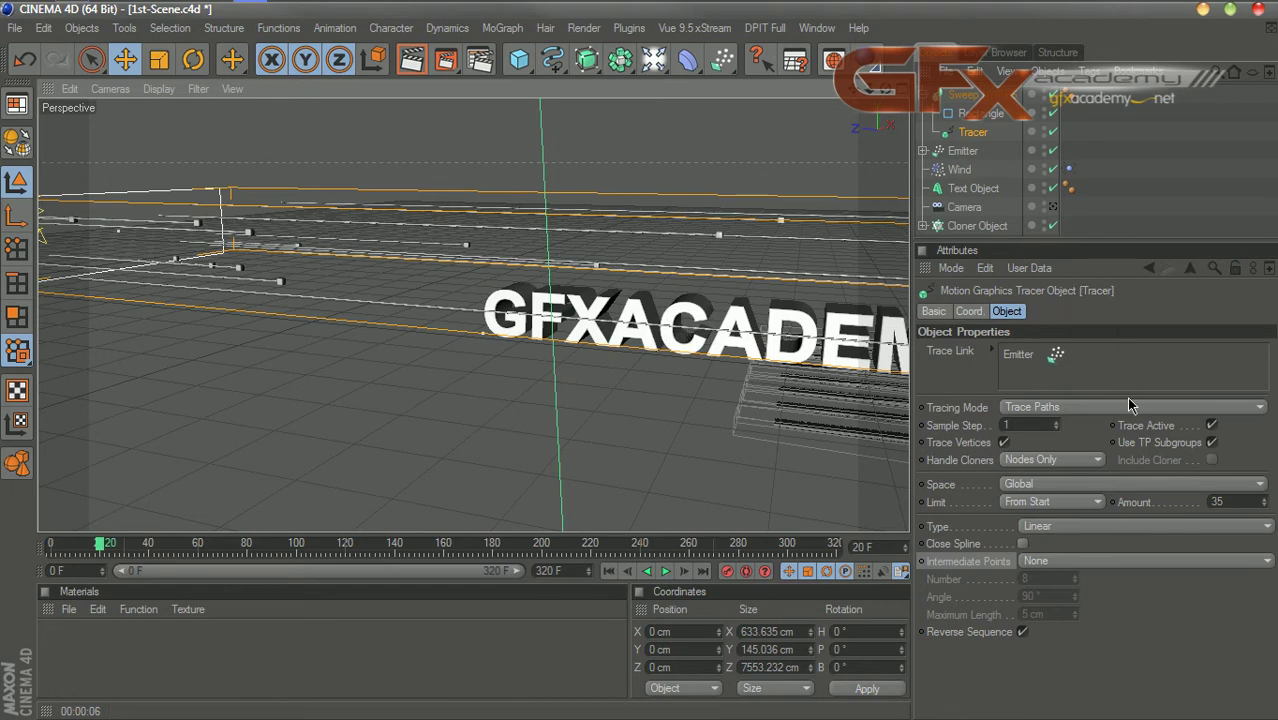
Step: Try the Tracer's other Space option and return Space to Global
click(1082, 494)
click(1082, 490)
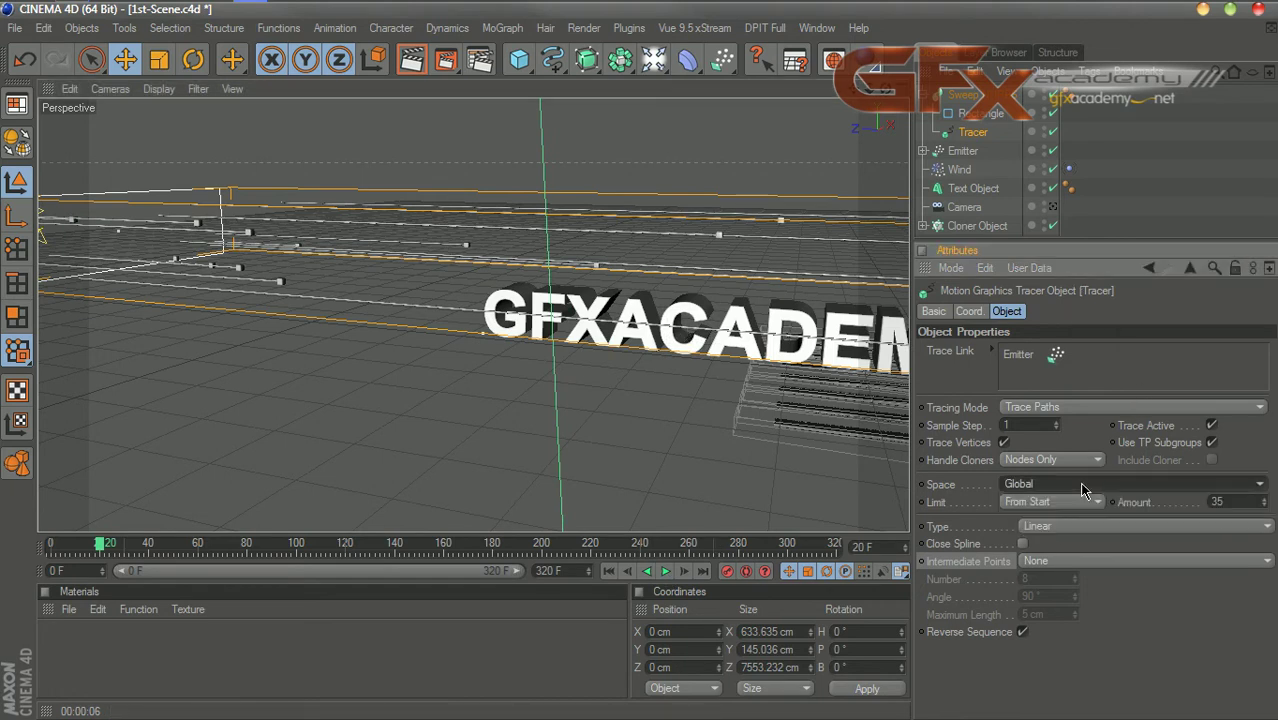
click(1055, 483)
click(1044, 518)
click(1051, 486)
click(1040, 502)
Step: Try the From End limit on the Tracer and return the limit to From Start
click(1060, 502)
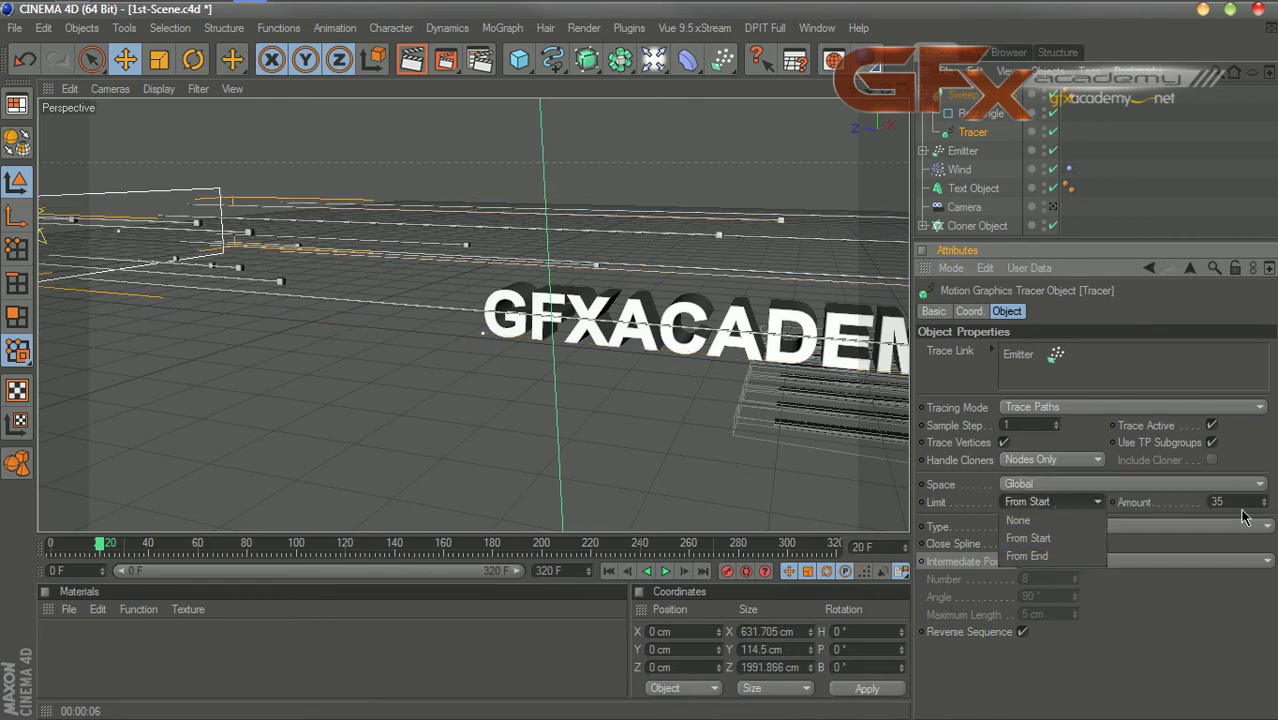
click(1077, 557)
click(1052, 502)
click(1060, 521)
Step: Set the Tracer's limit amount to 40 and return the animation to its first frame
click(1230, 502)
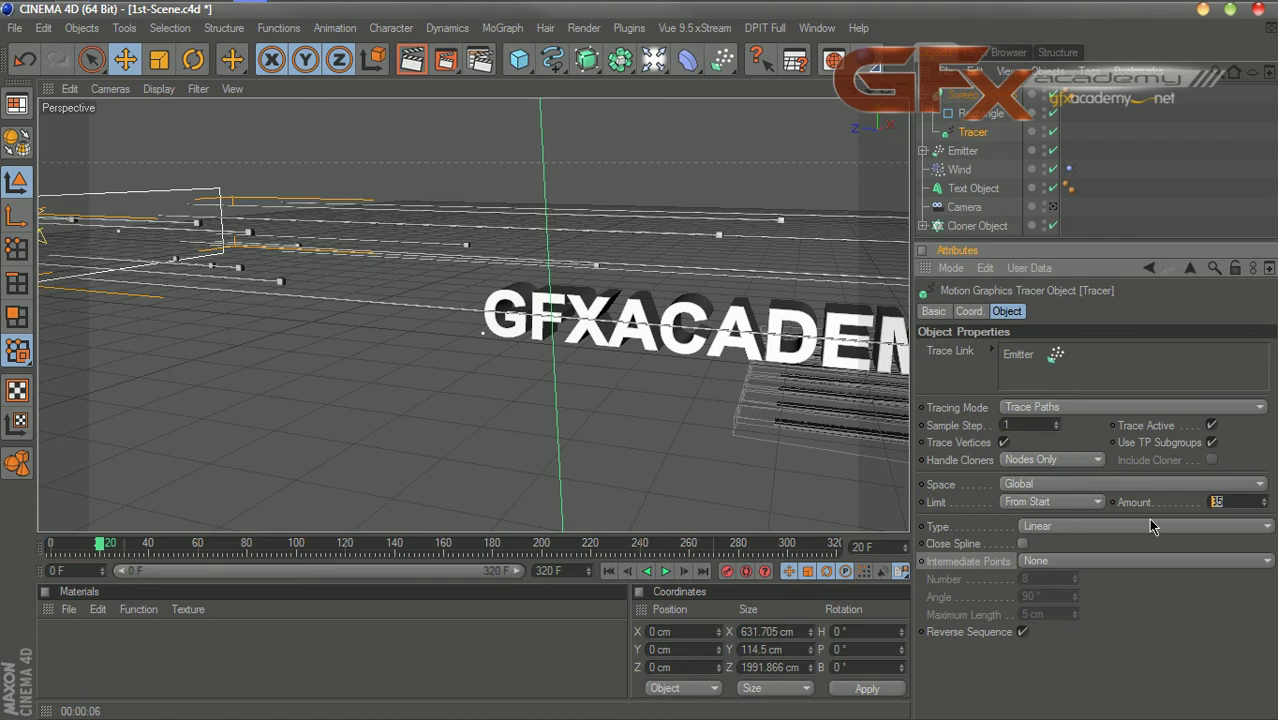
click(608, 571)
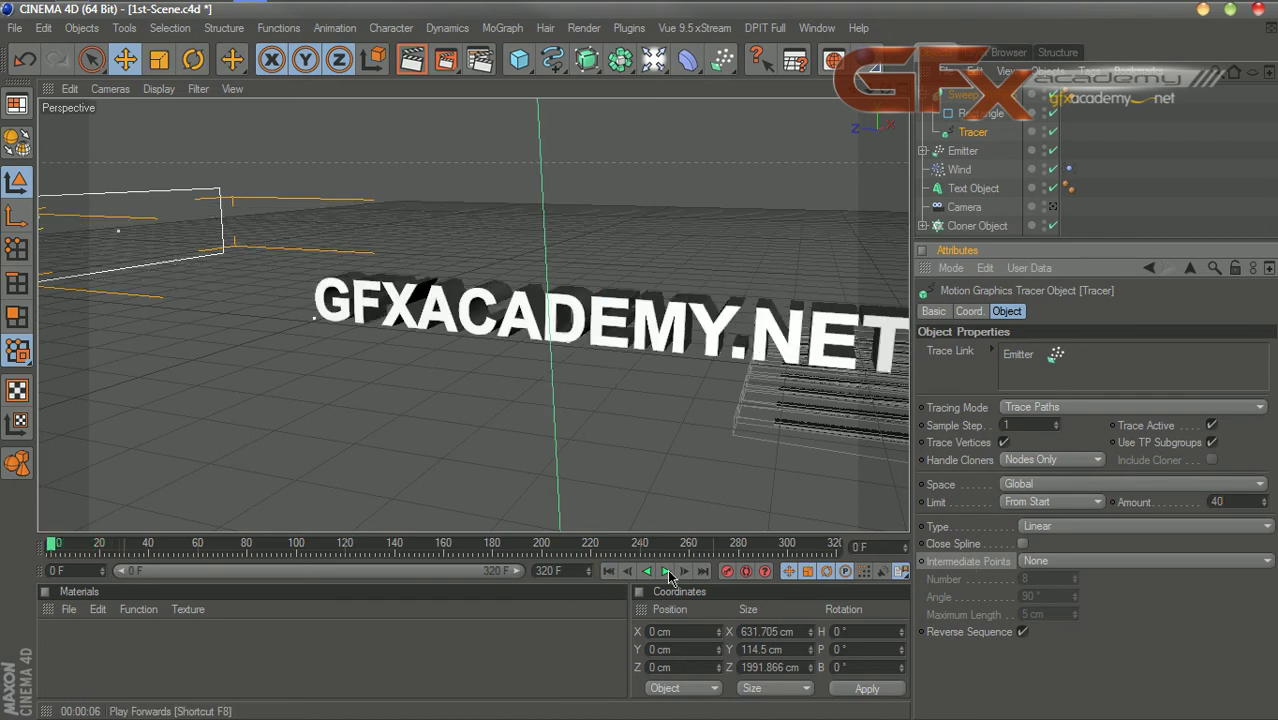
Step: Play the animation to frame 42, and set the Emitter's editor and renderer birthrates to 5
click(665, 571)
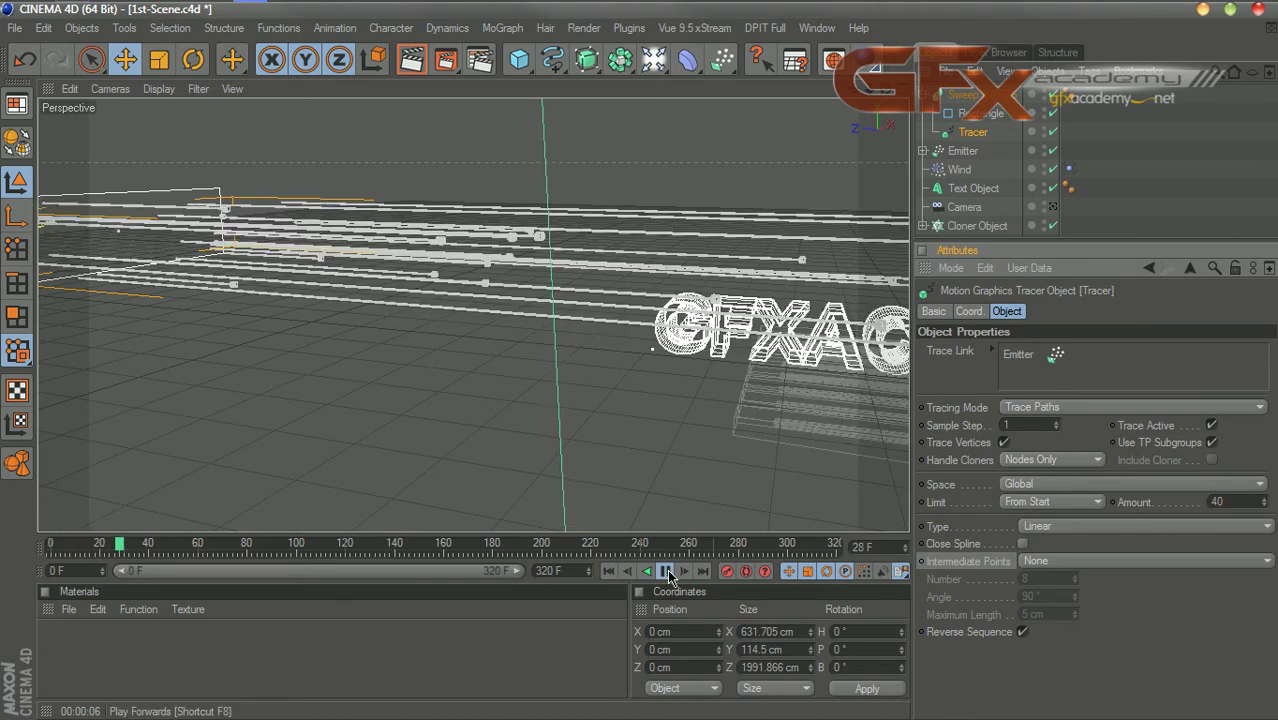
click(666, 571)
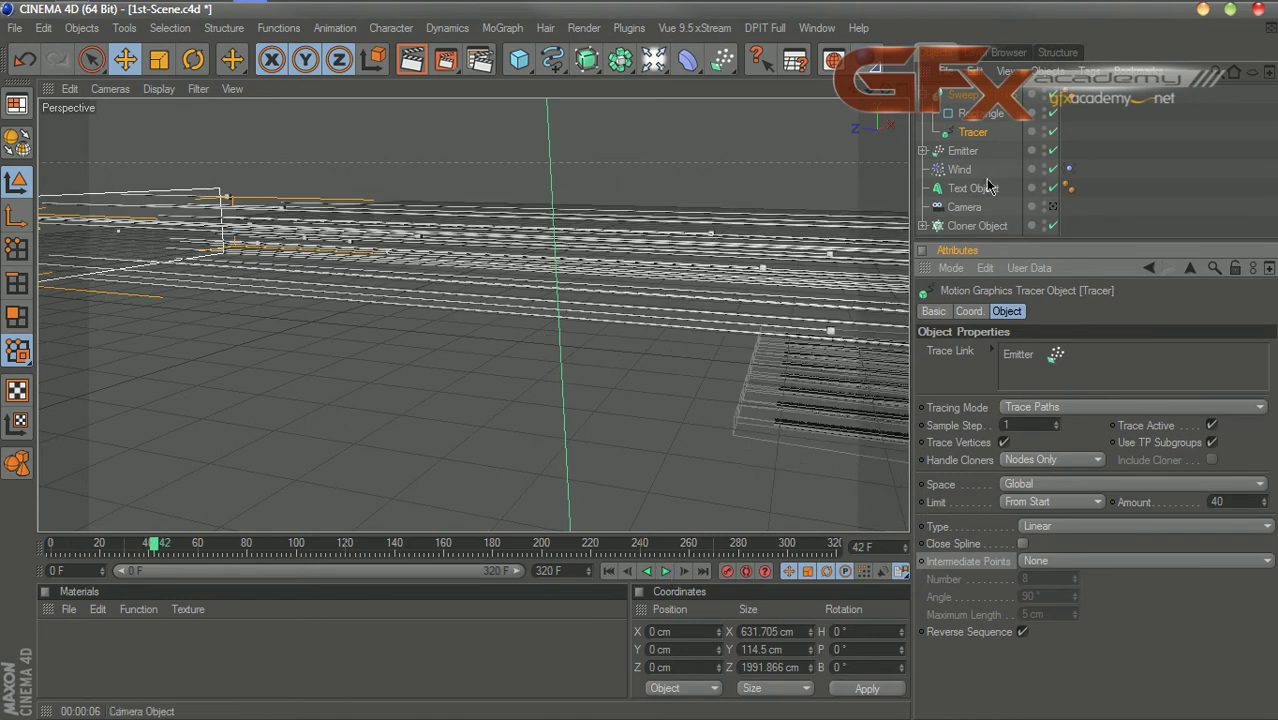
click(962, 150)
click(1030, 352)
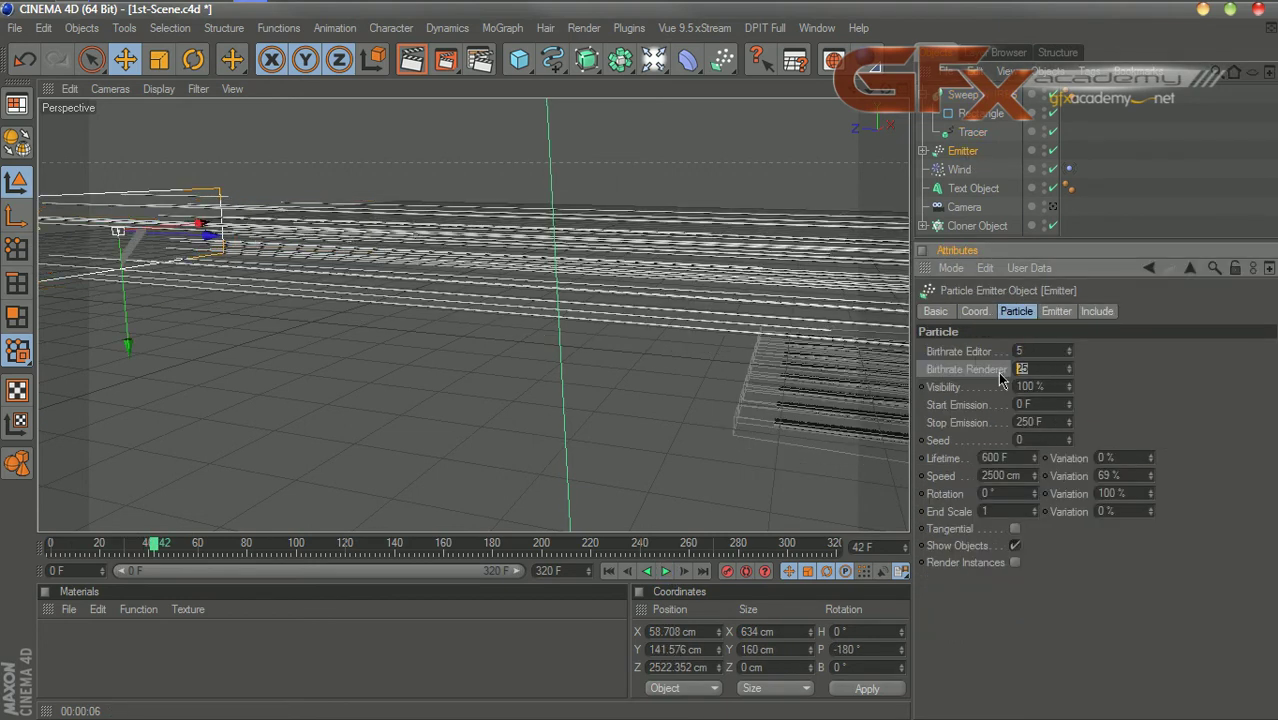
text(5)
Step: Replay the animation from its first frame to frame 53 to check the sparser particle trails
click(608, 571)
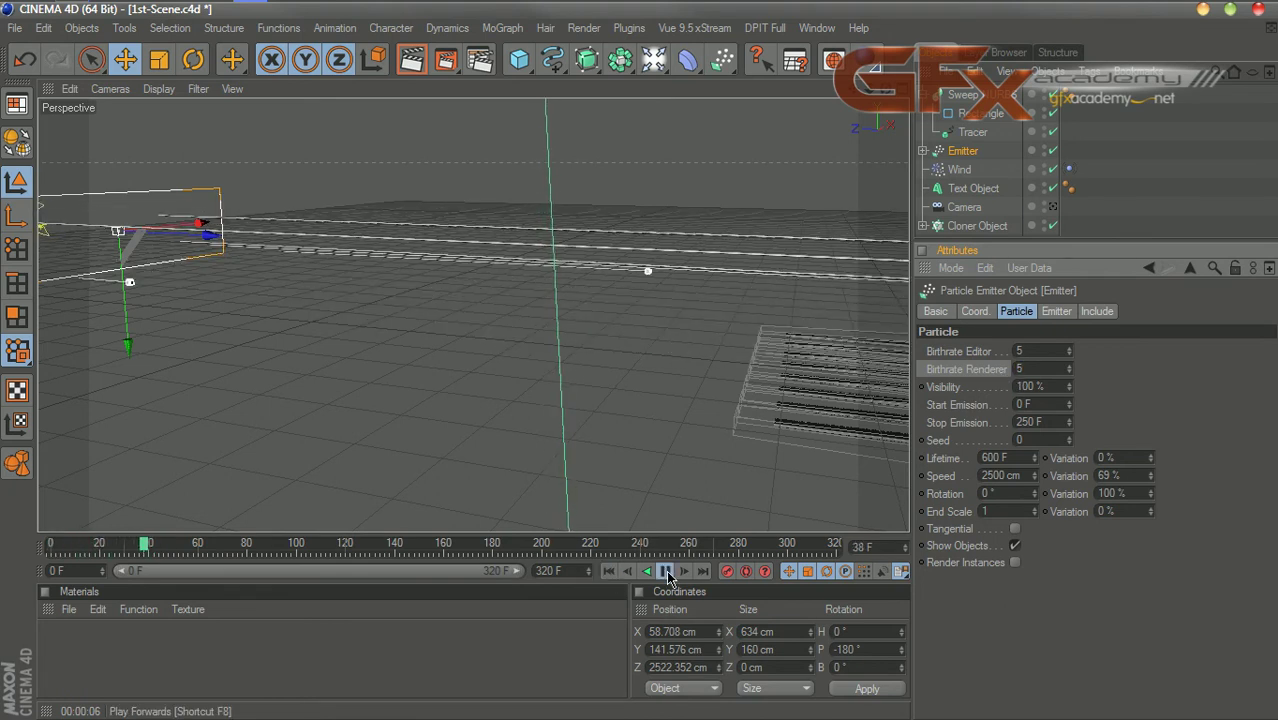
click(665, 571)
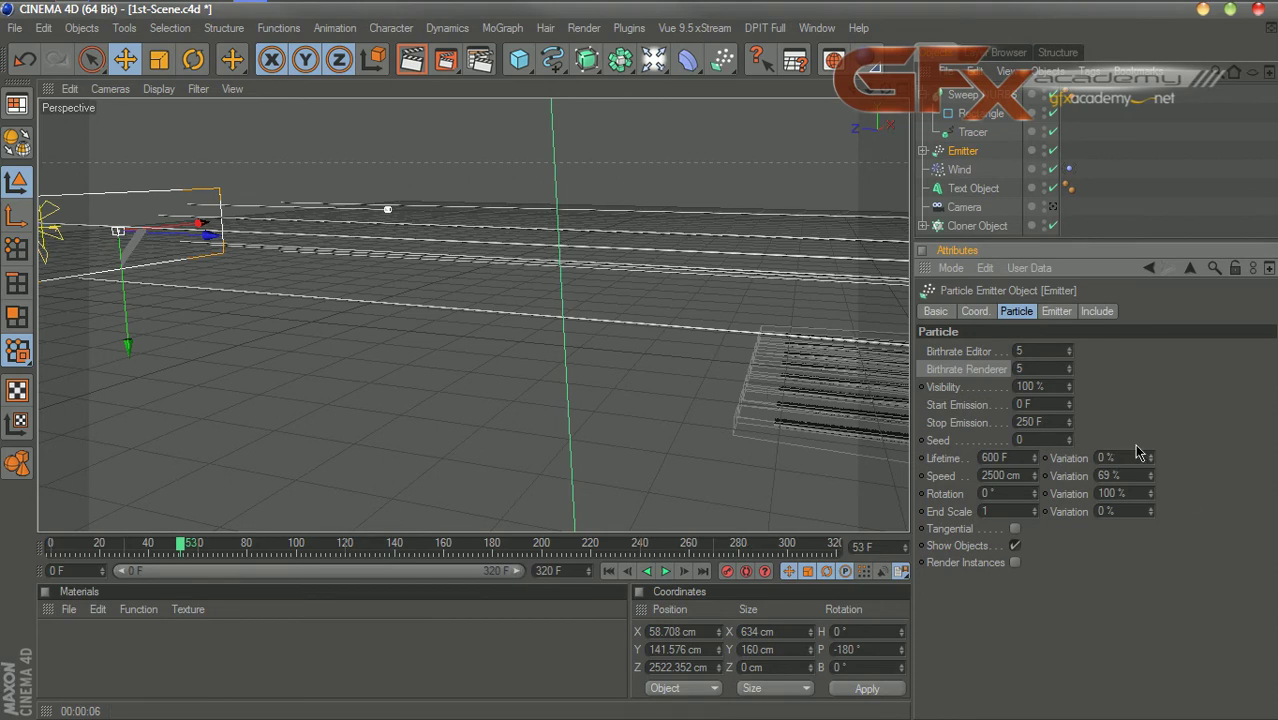
click(963, 150)
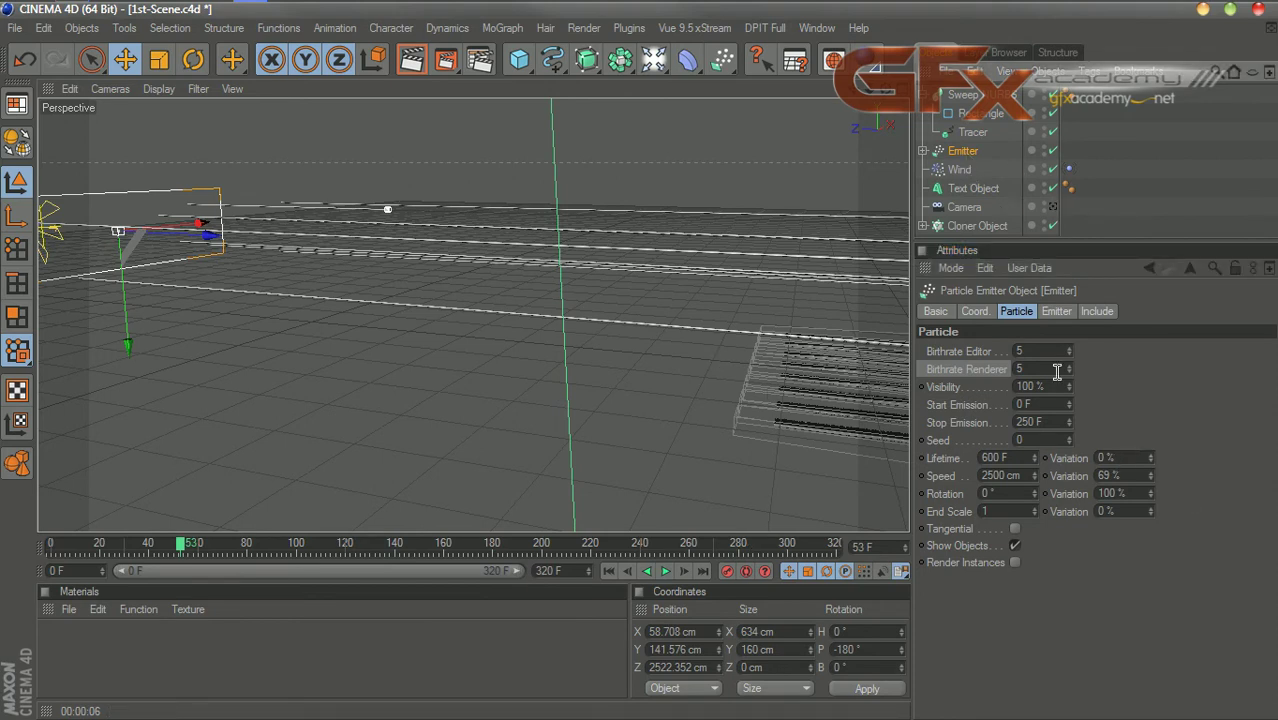
Step: Set the Tracer's limit amount to 20 and replay the animation from its first frame
click(972, 132)
double_click(1222, 502)
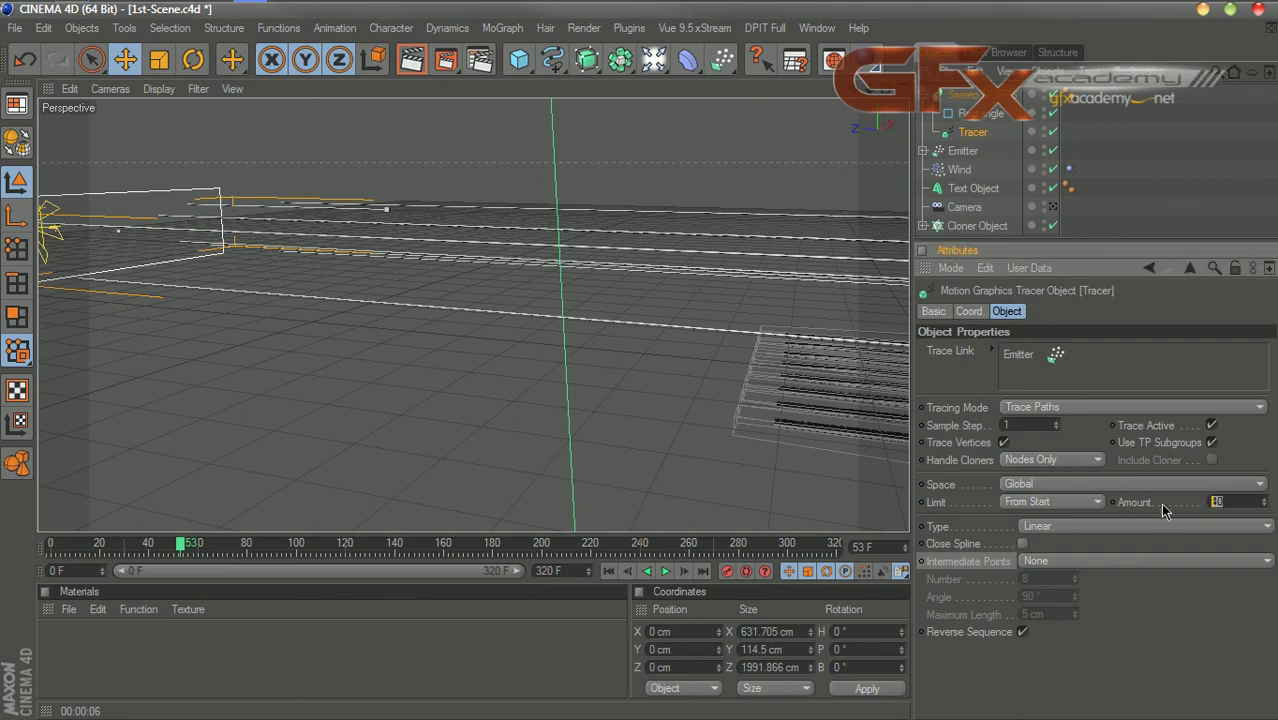
text(20)
key(Return)
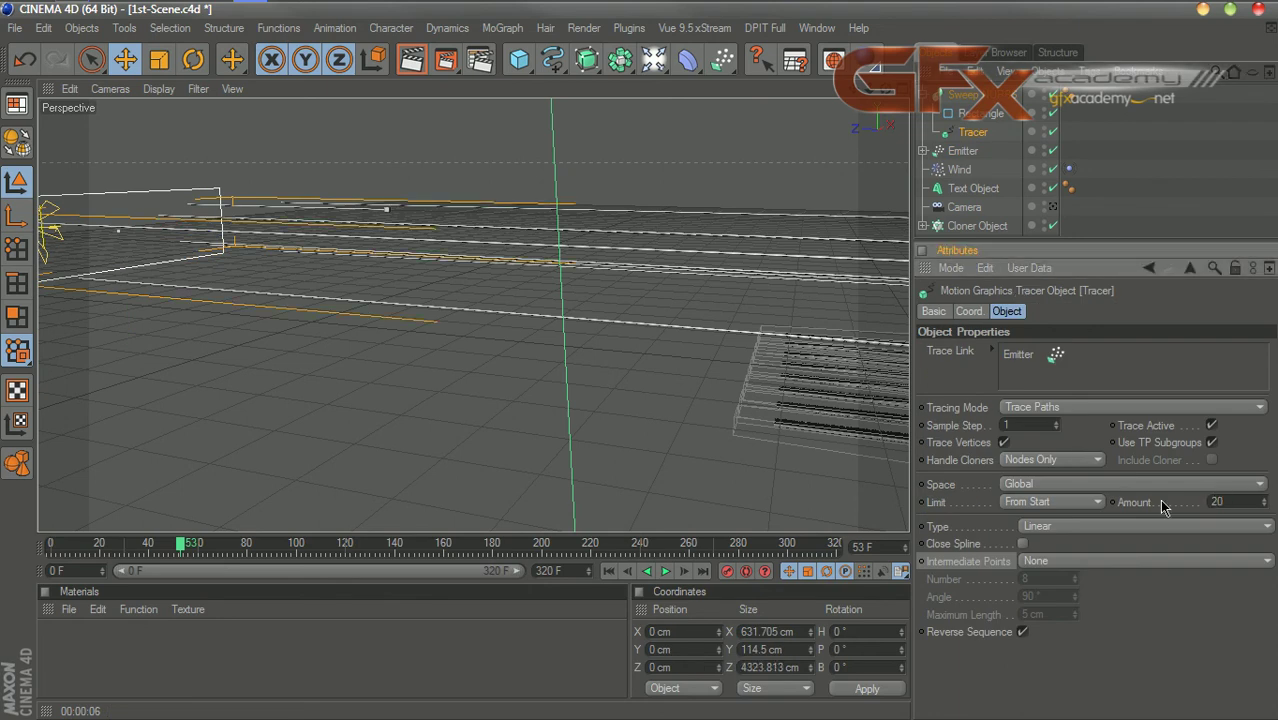
click(608, 571)
click(665, 571)
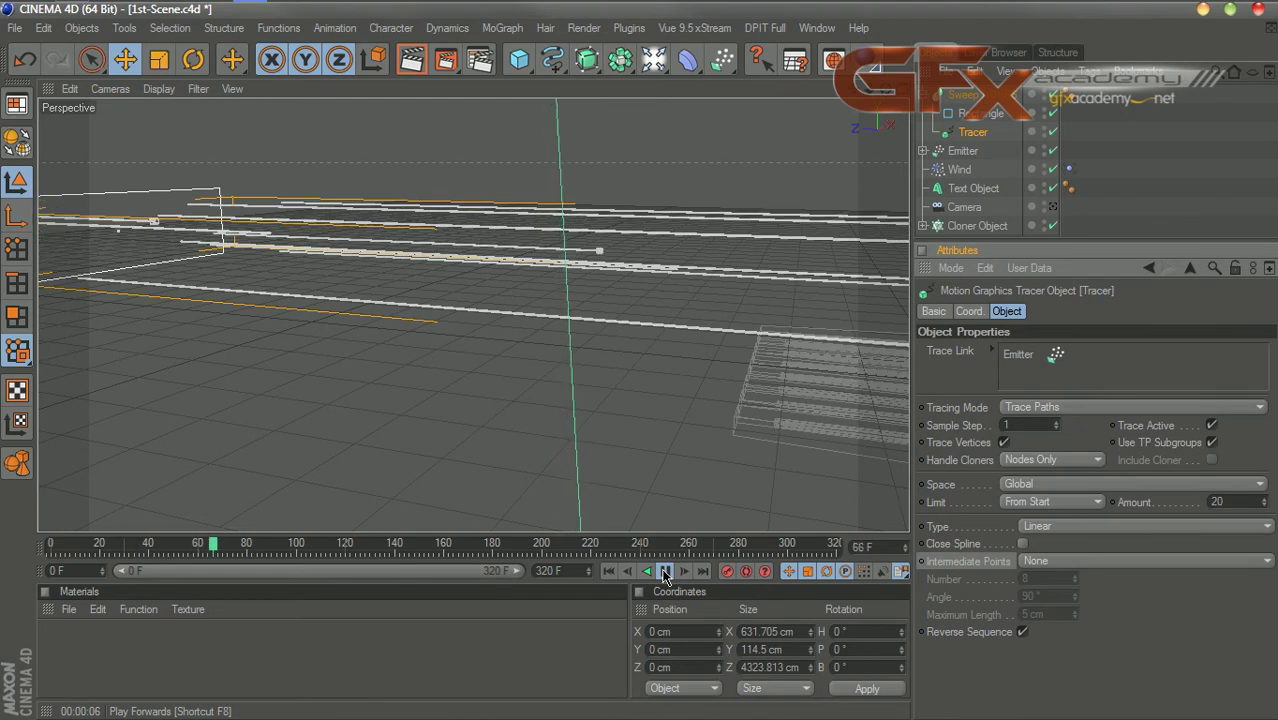
Step: Switch the Tracer's limit to From End and play the animation from the start to frame 78
click(664, 572)
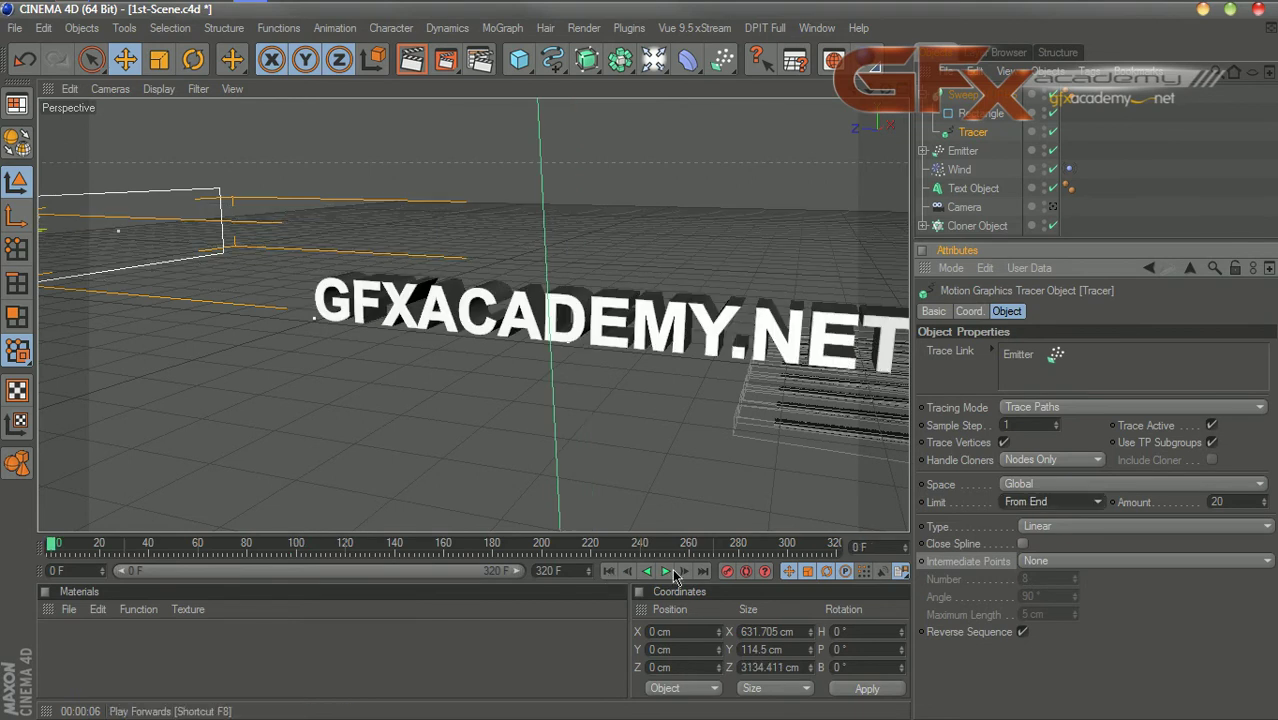
click(666, 572)
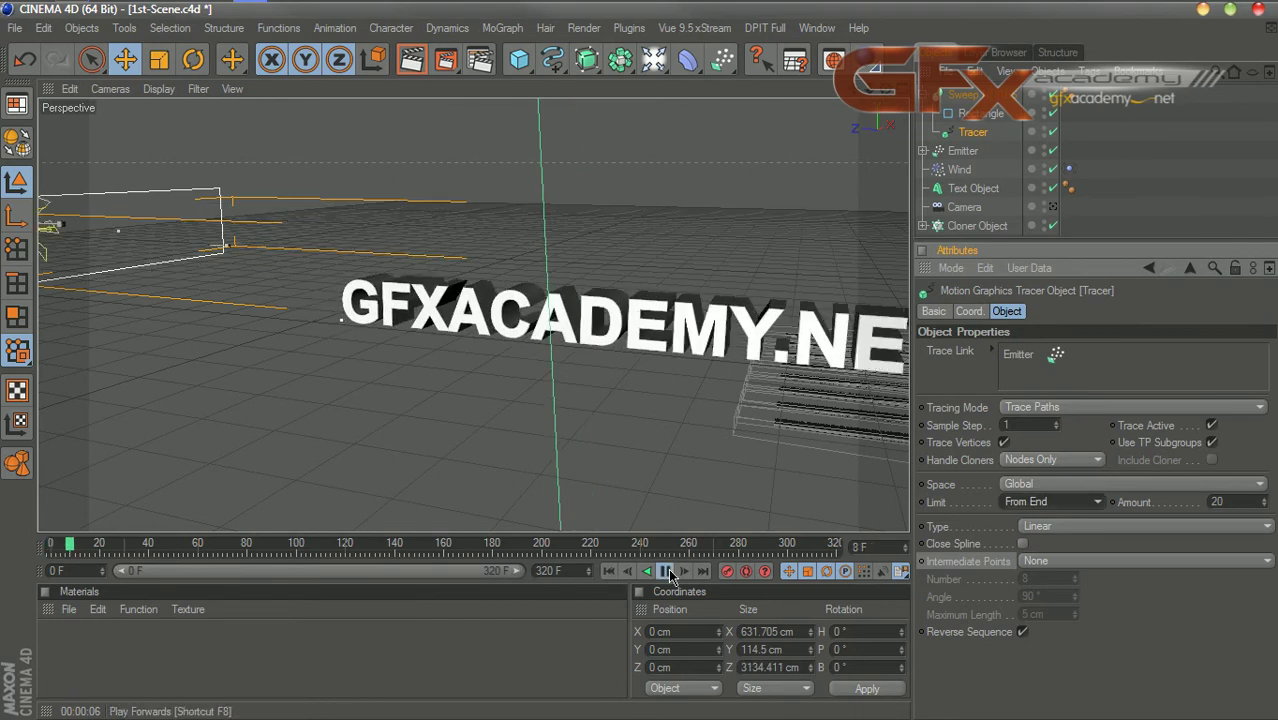
click(668, 572)
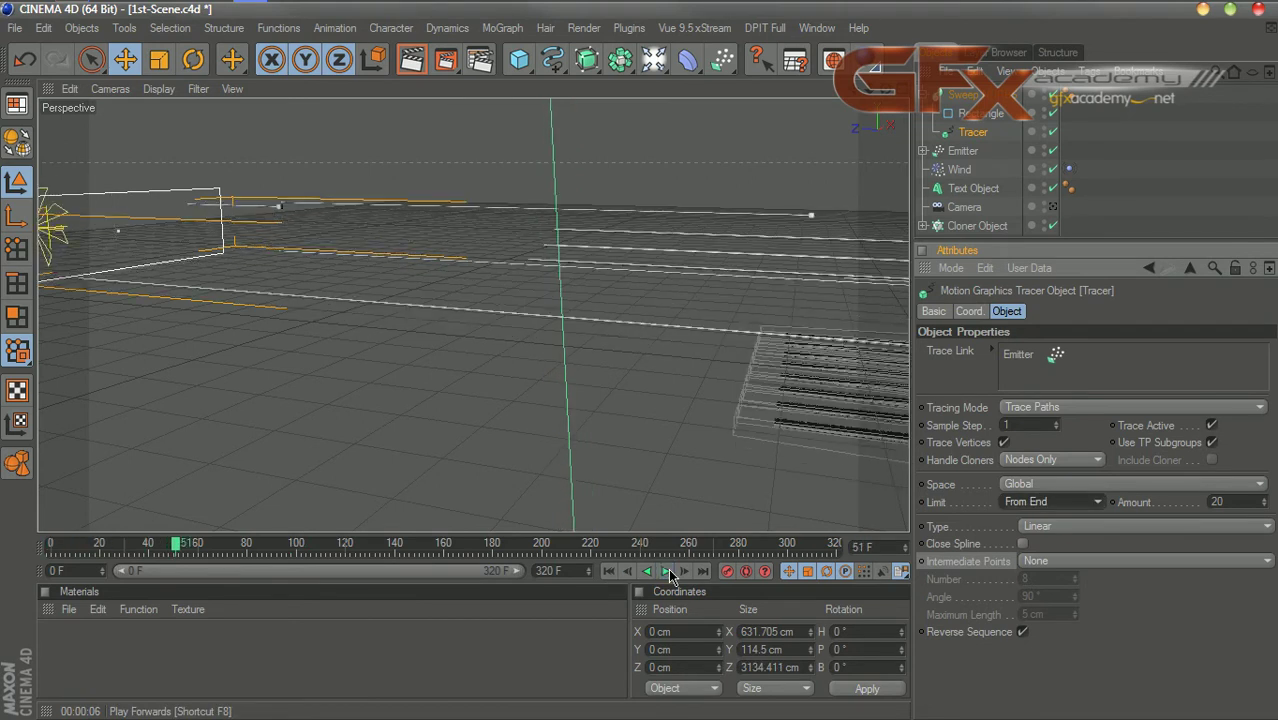
click(668, 572)
click(667, 572)
Step: Set the Tracer's limit amount to 10 and replay the animation from the start to frame 95
double_click(1235, 500)
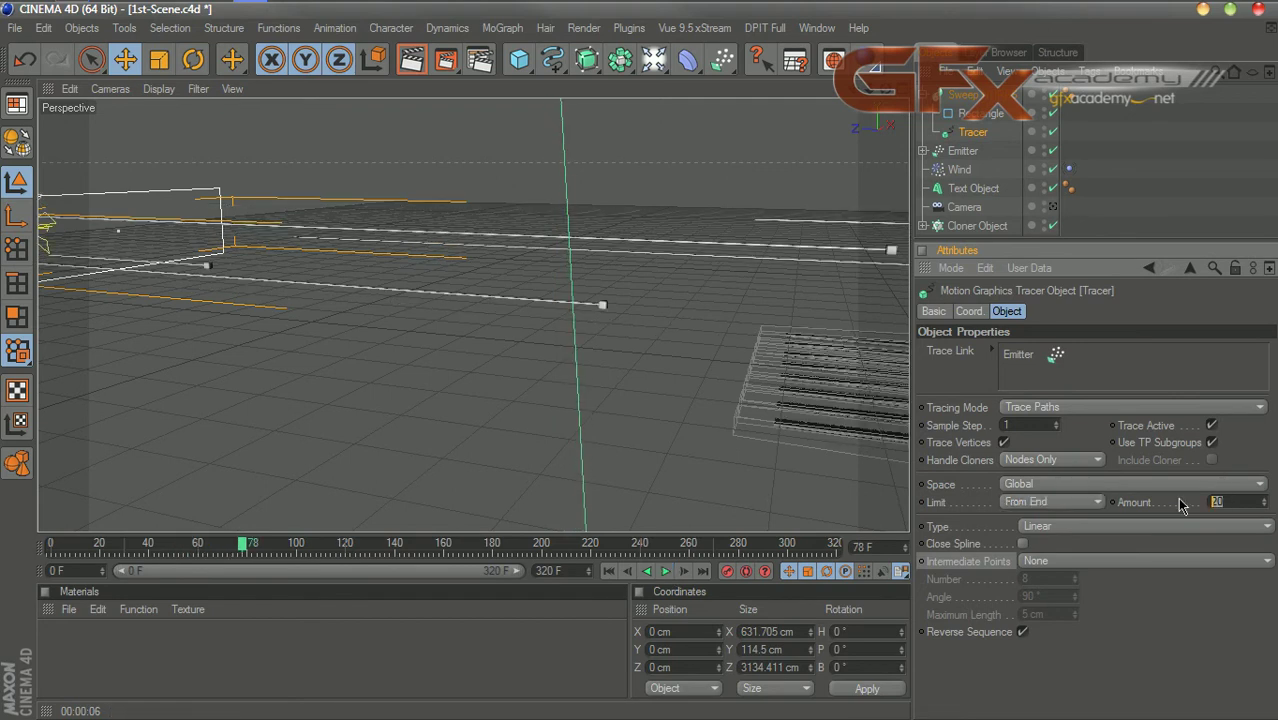
text(10)
key(Return)
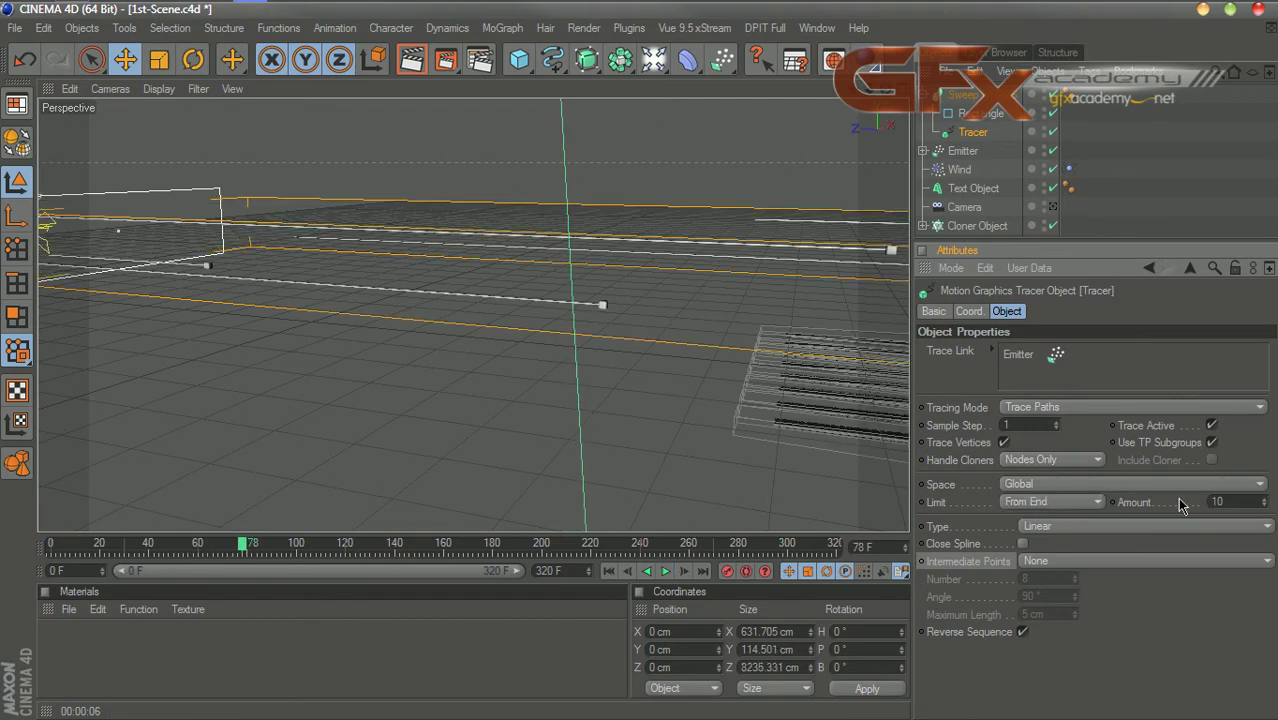
click(607, 571)
click(665, 571)
click(665, 571)
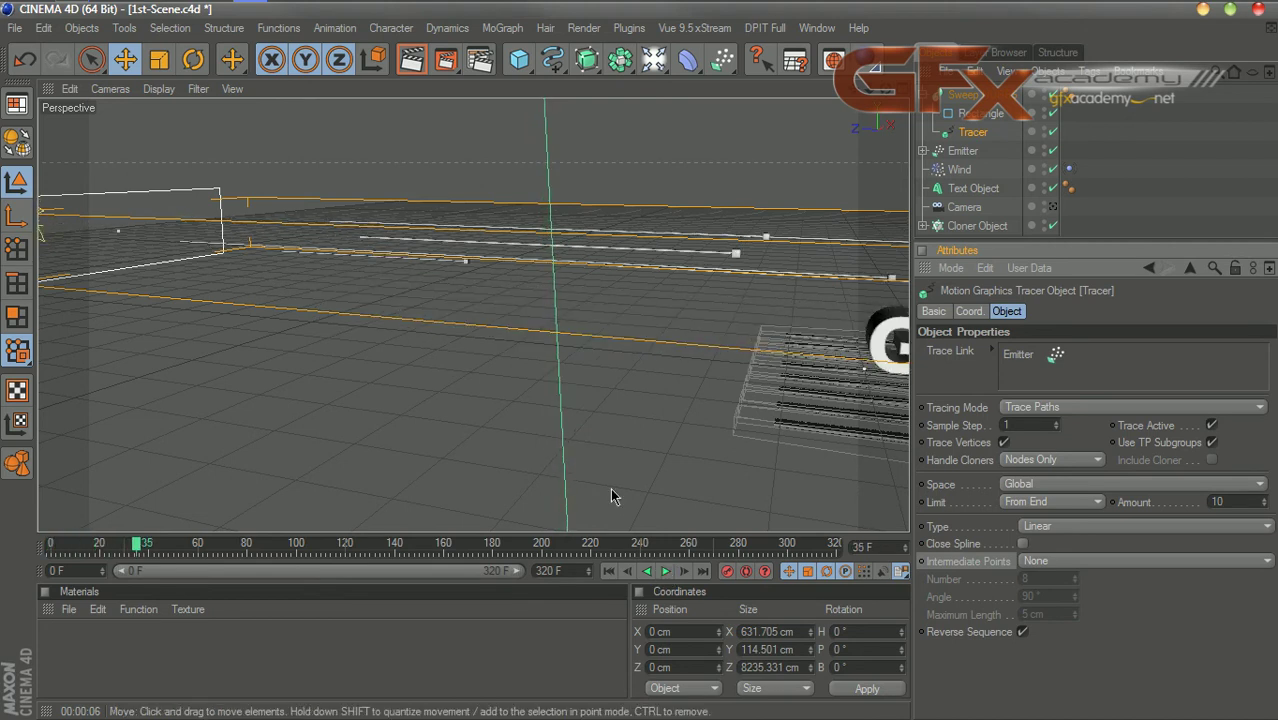
click(665, 571)
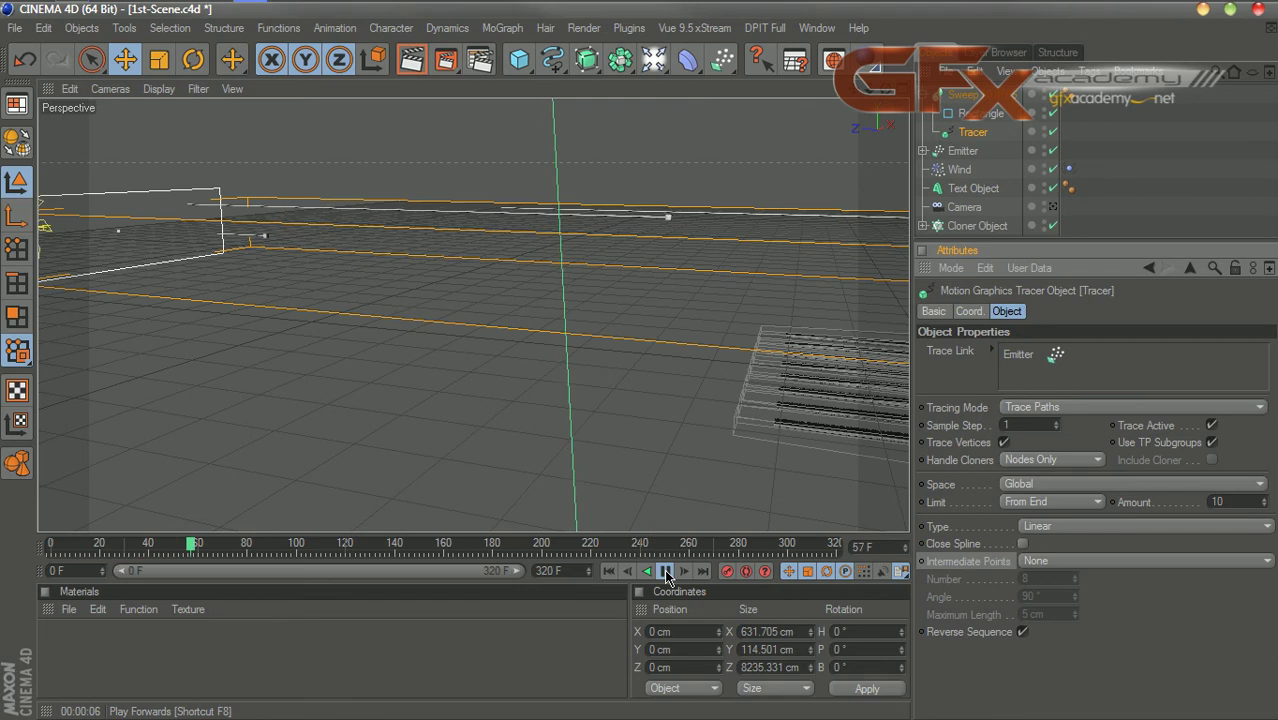
click(665, 571)
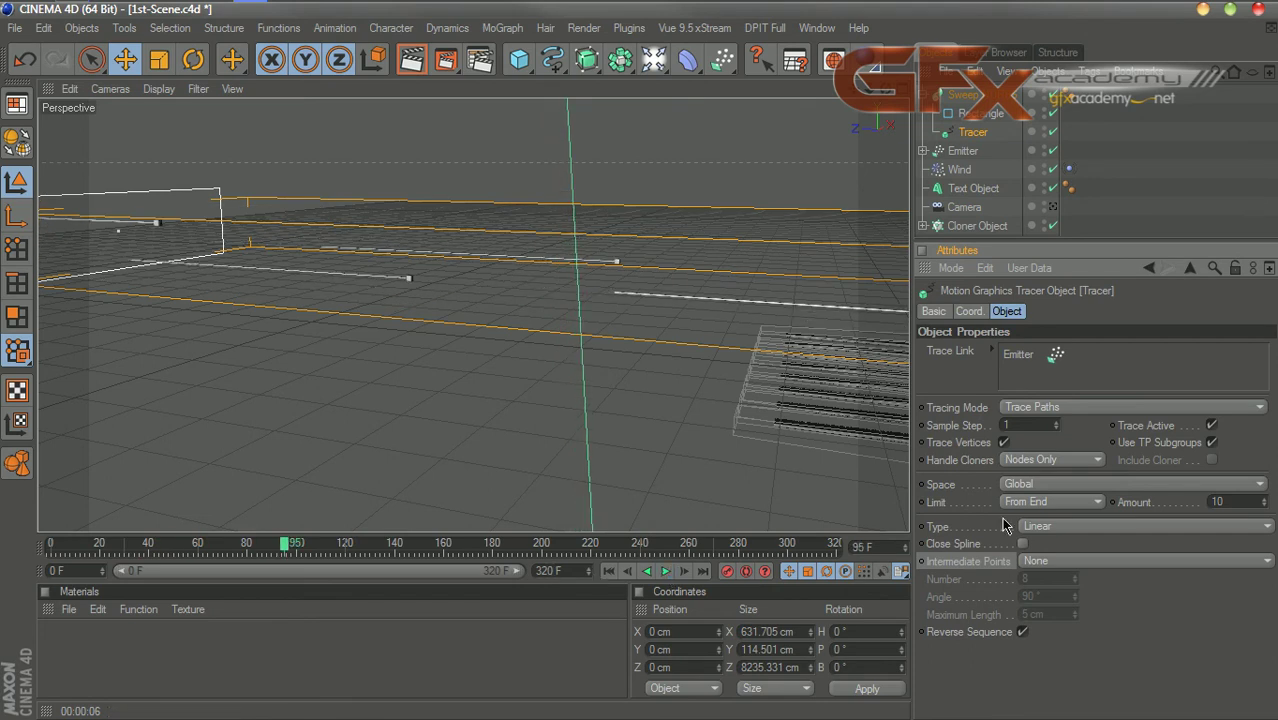
Step: Set the Tracer's limit amount to 8 and play the animation from the first frame to frame 57
click(609, 571)
double_click(1222, 501)
text(8)
key(Return)
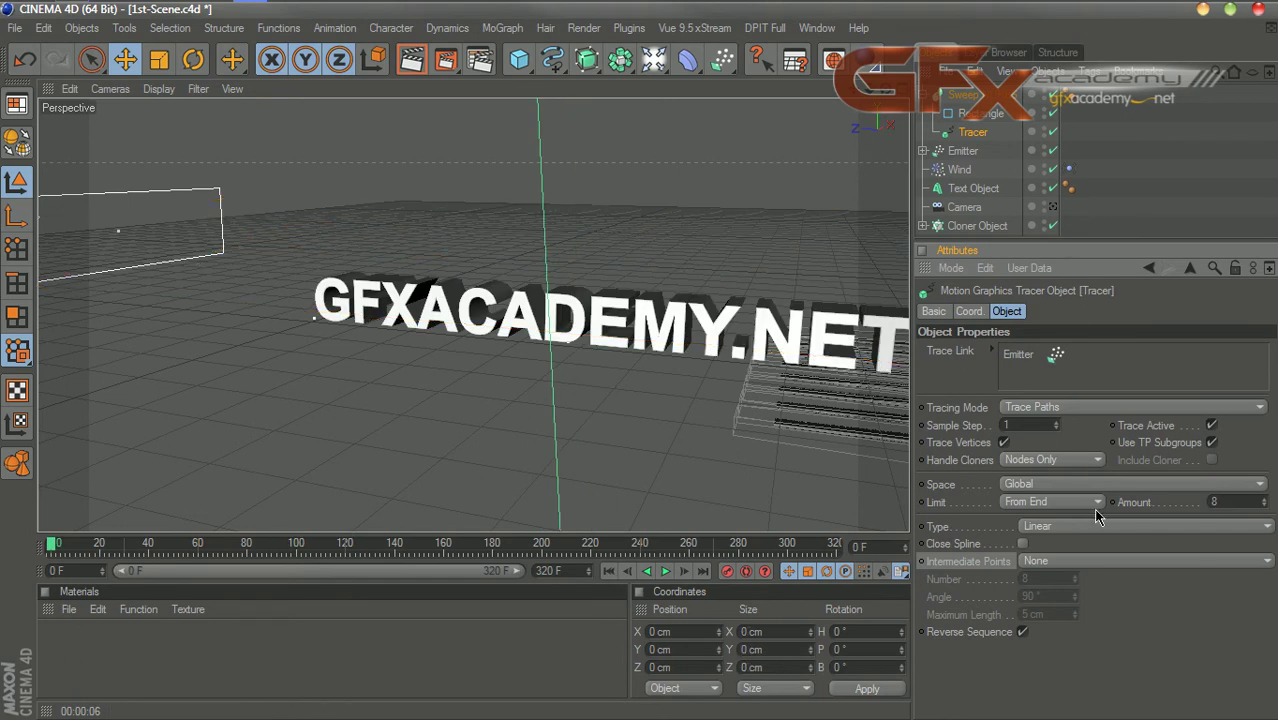
click(665, 571)
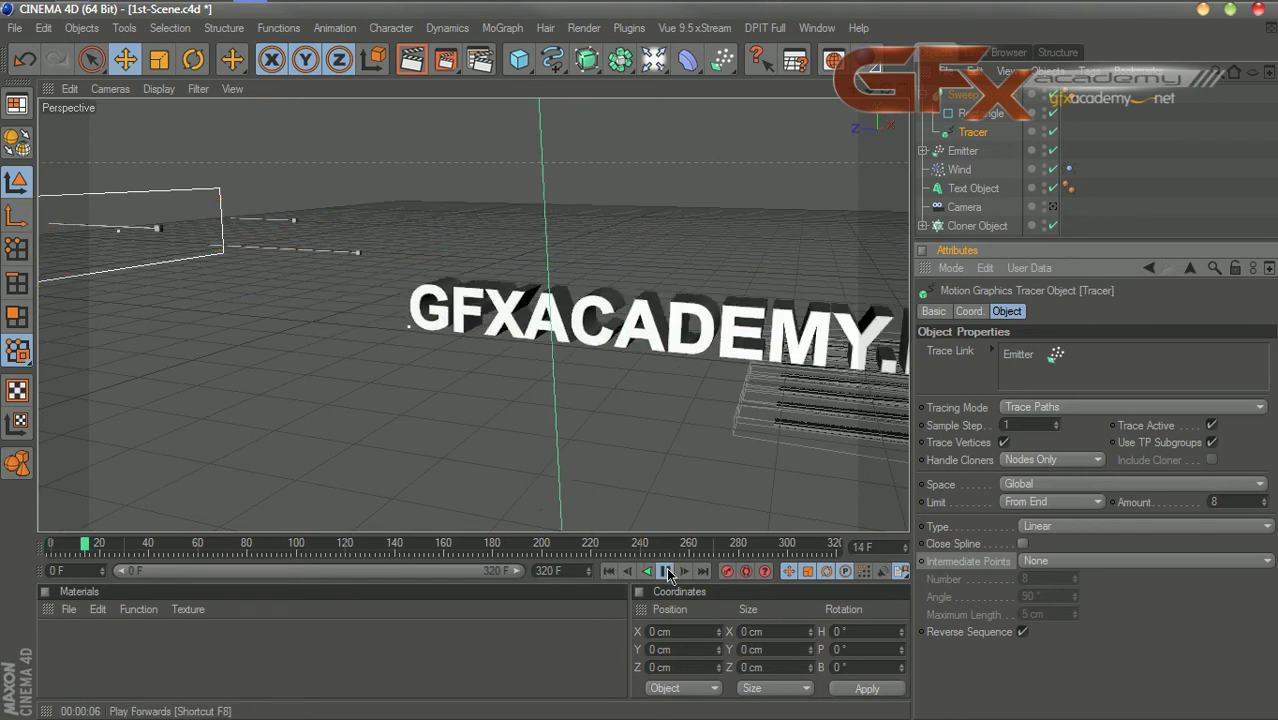
click(665, 571)
Step: Look through the scene Camera and replay the animation from the start to frame 59
click(1052, 206)
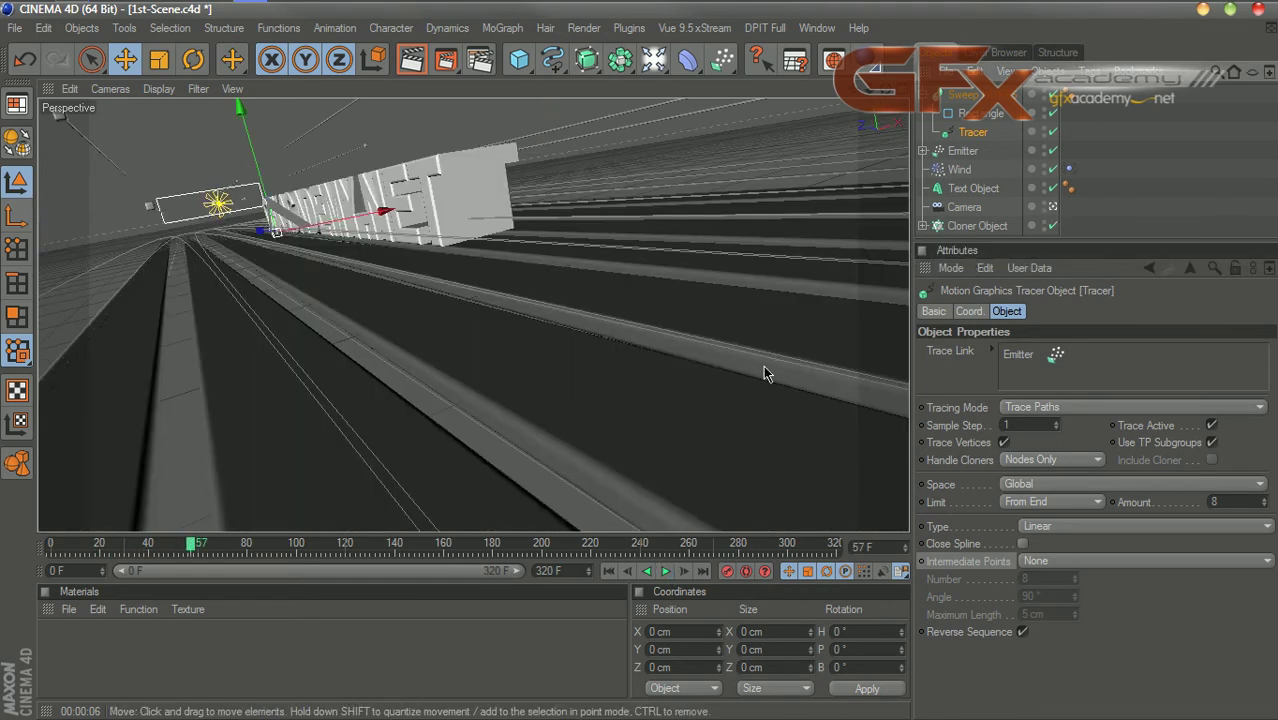
click(608, 571)
click(665, 571)
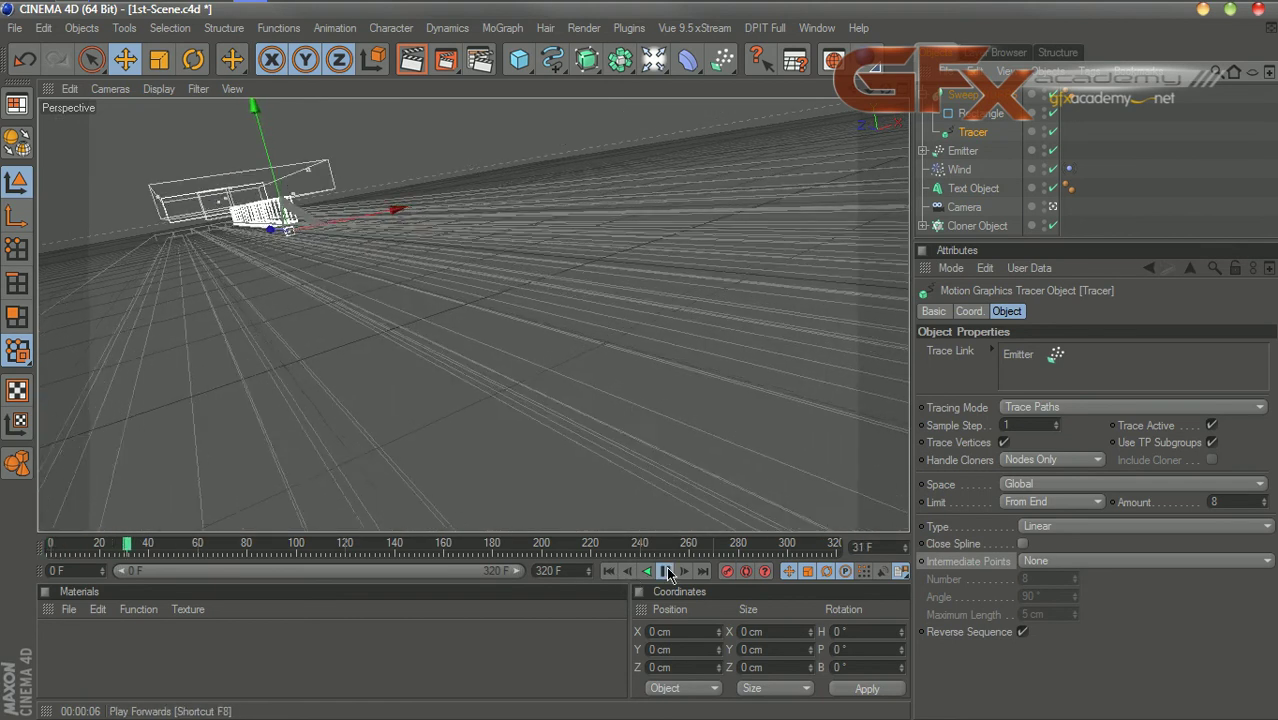
click(666, 571)
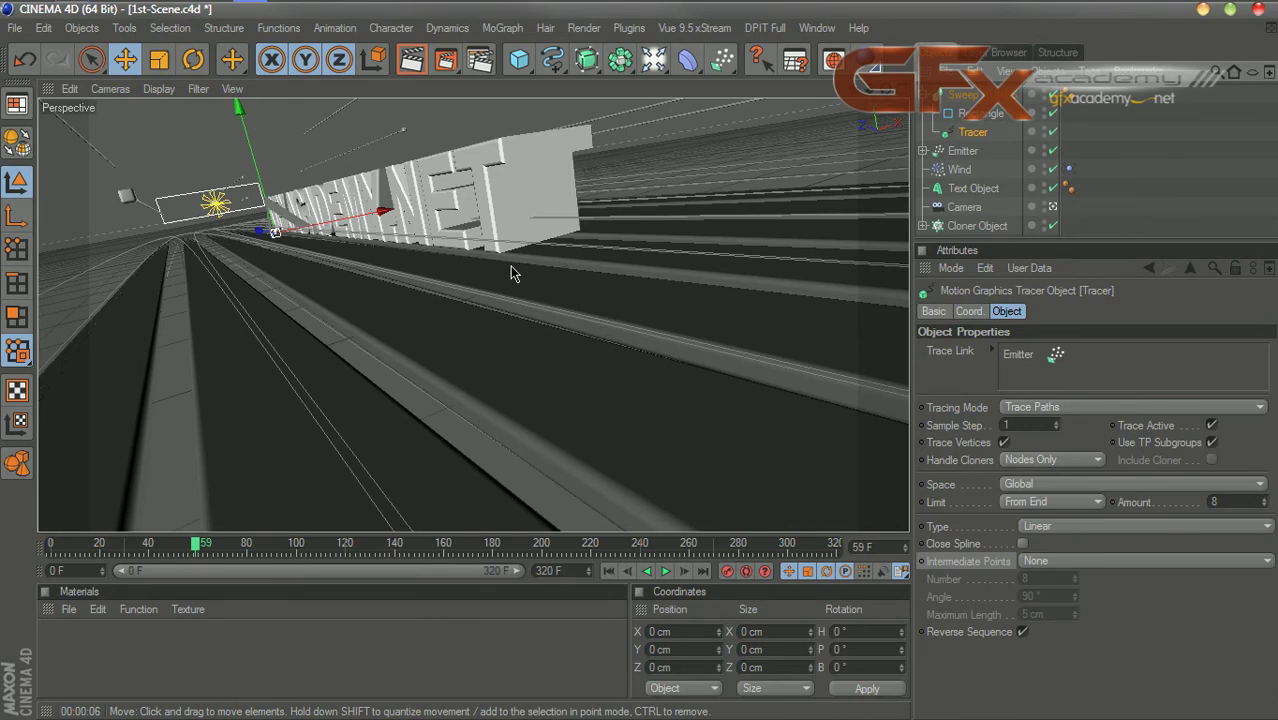
Step: Set the width and height of the sweep's Rectangle profile to 5 cm
click(978, 113)
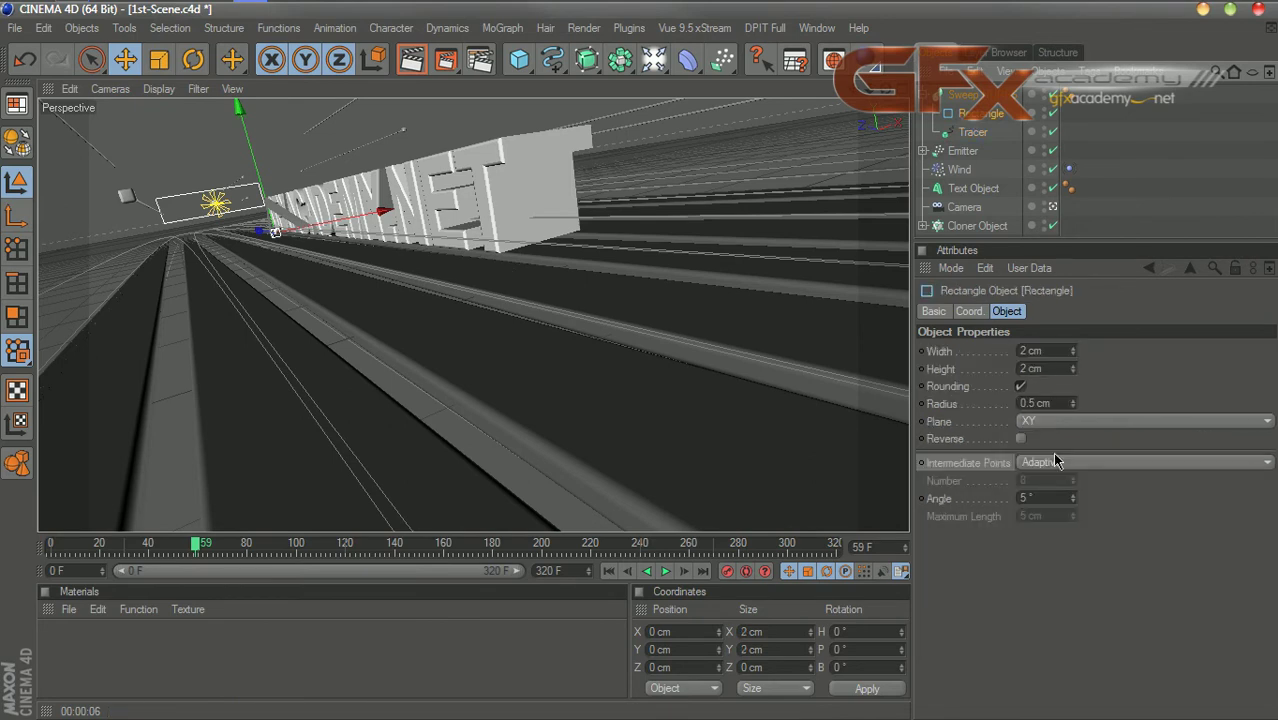
click(1028, 351)
text(5)
click(1039, 372)
text(5)
key(Return)
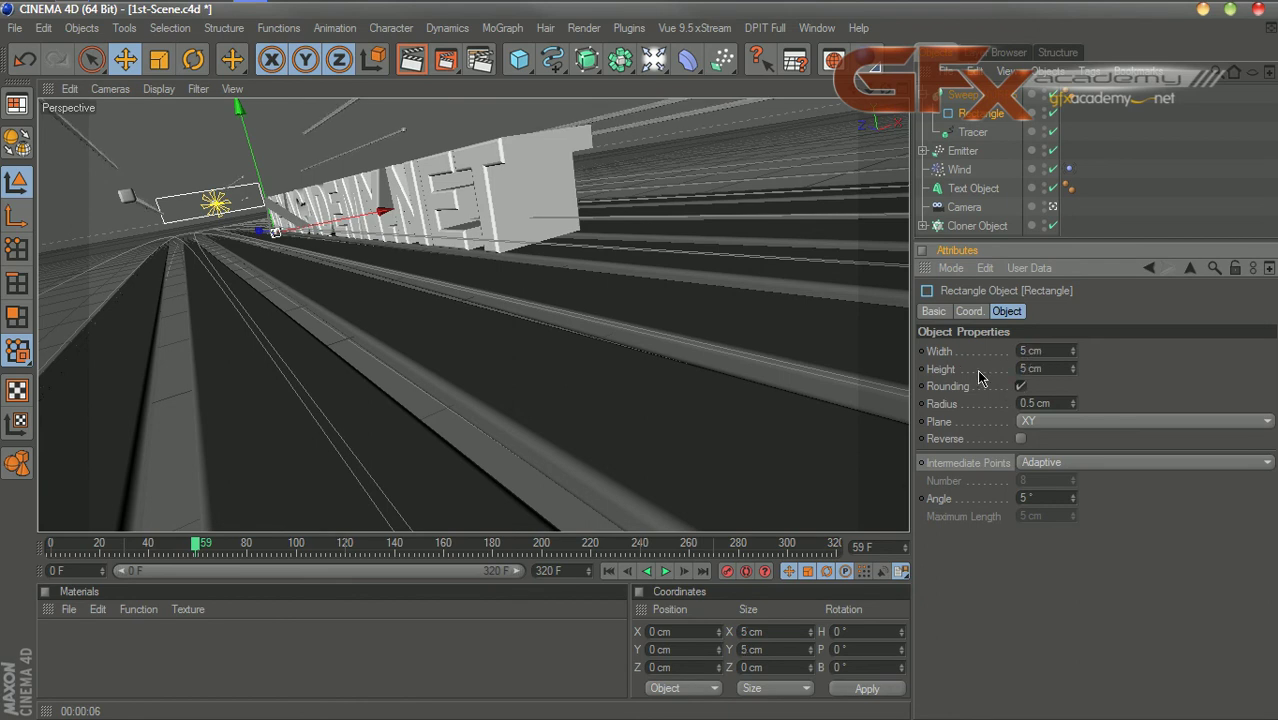
Step: Taper the Sweep NURBS by lowering the end point of its Scale curve in the Details to zero
click(964, 95)
click(929, 527)
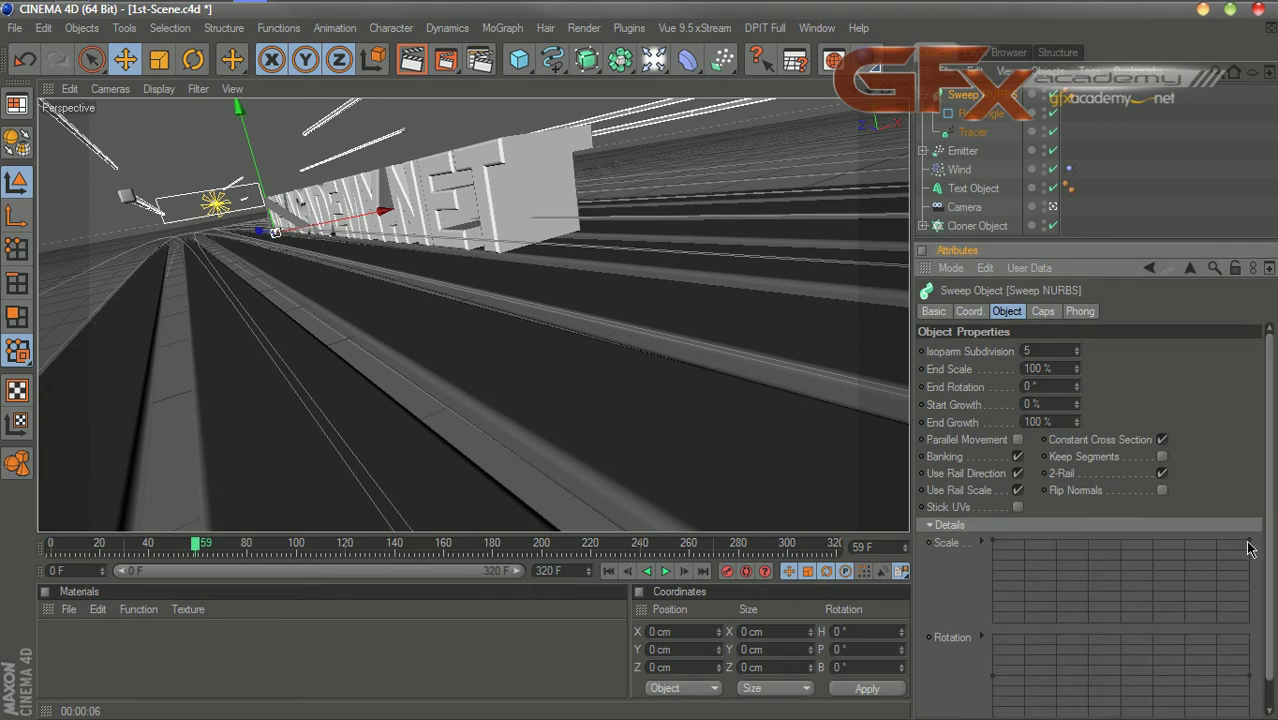
drag(1247, 542, 1250, 622)
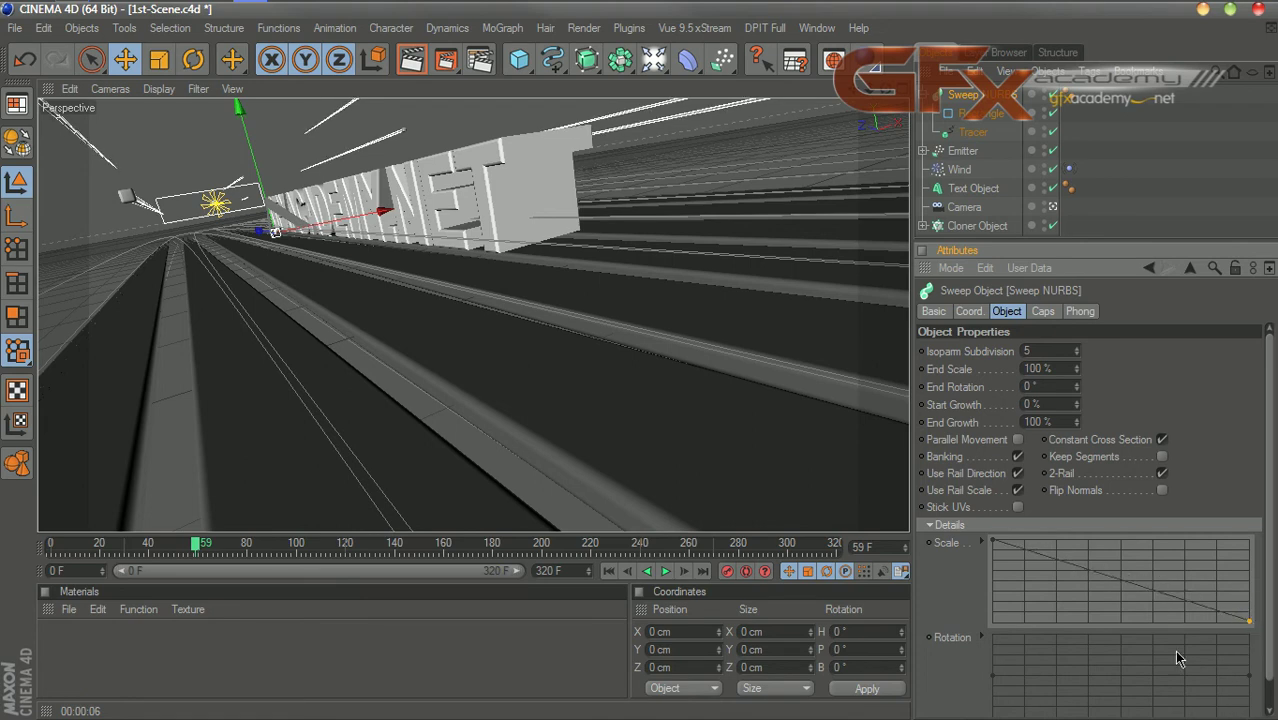
Step: Leave the camera view and examine a particle and its tapered trail up close
click(975, 113)
click(1052, 207)
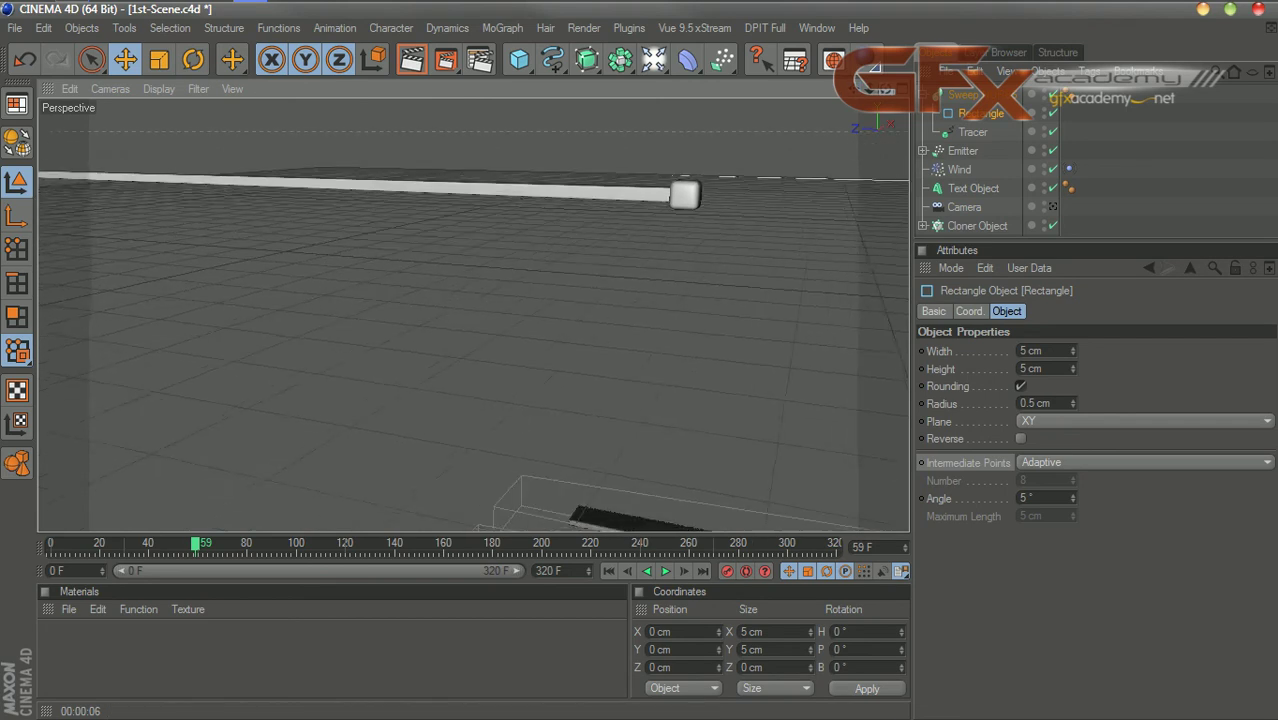
click(972, 225)
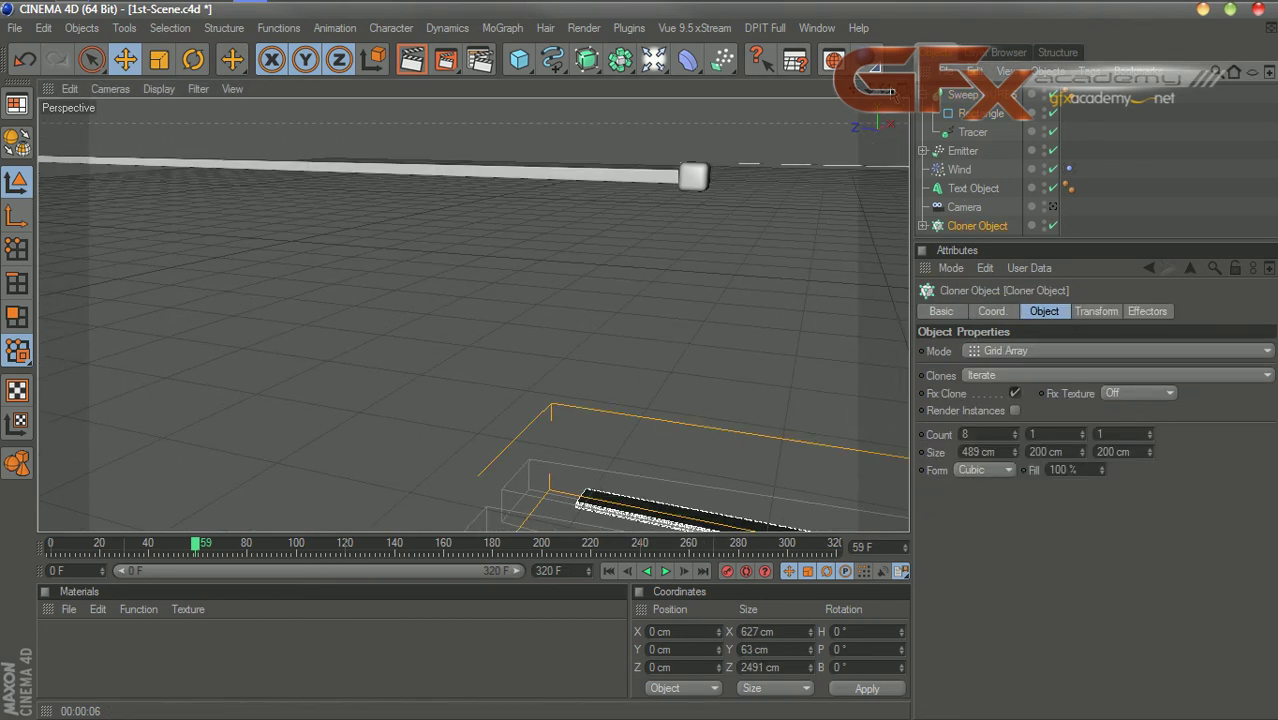
click(943, 190)
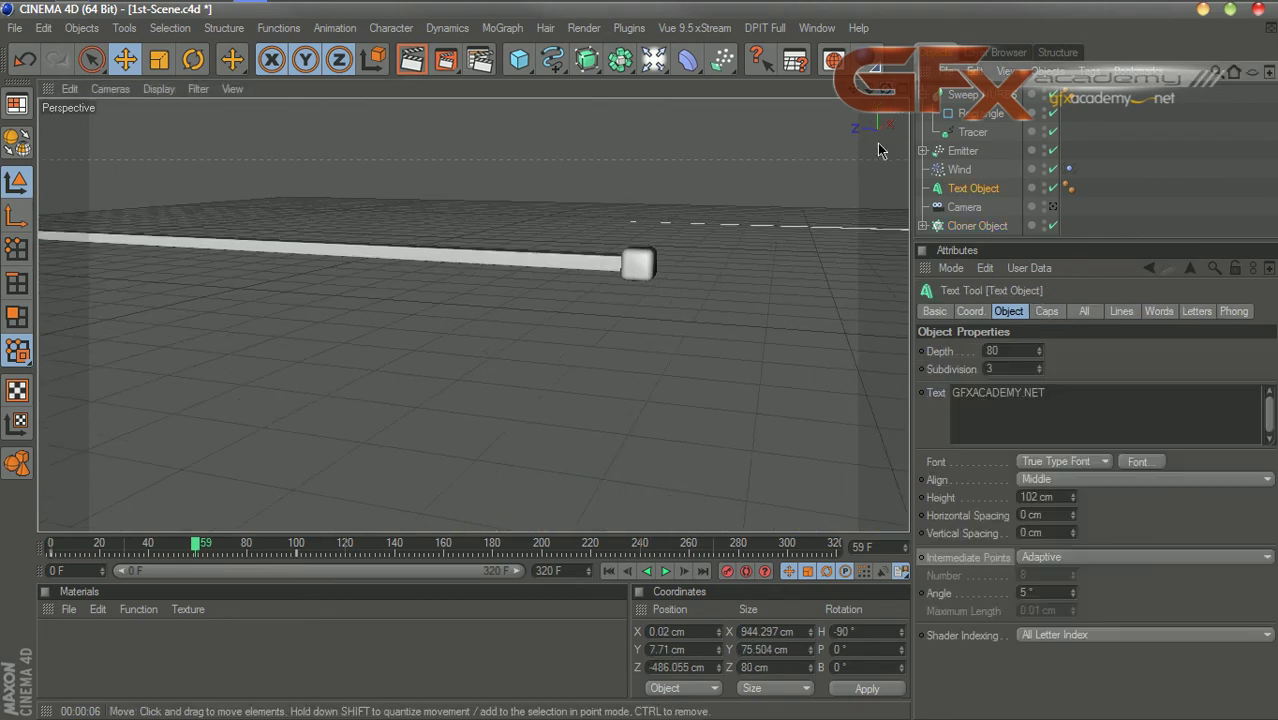
click(942, 149)
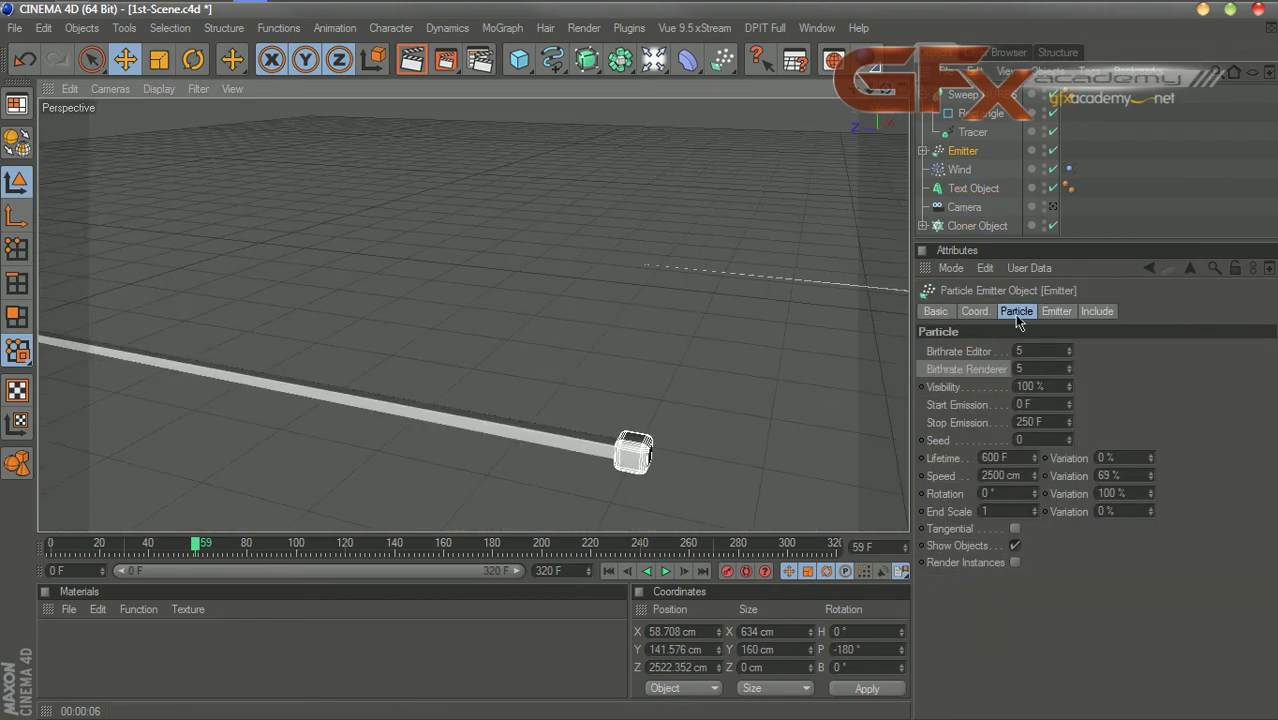
Step: Try a 2 cm rounding radius on the Rectangle profile, and set the radius to 1.5 cm
click(975, 113)
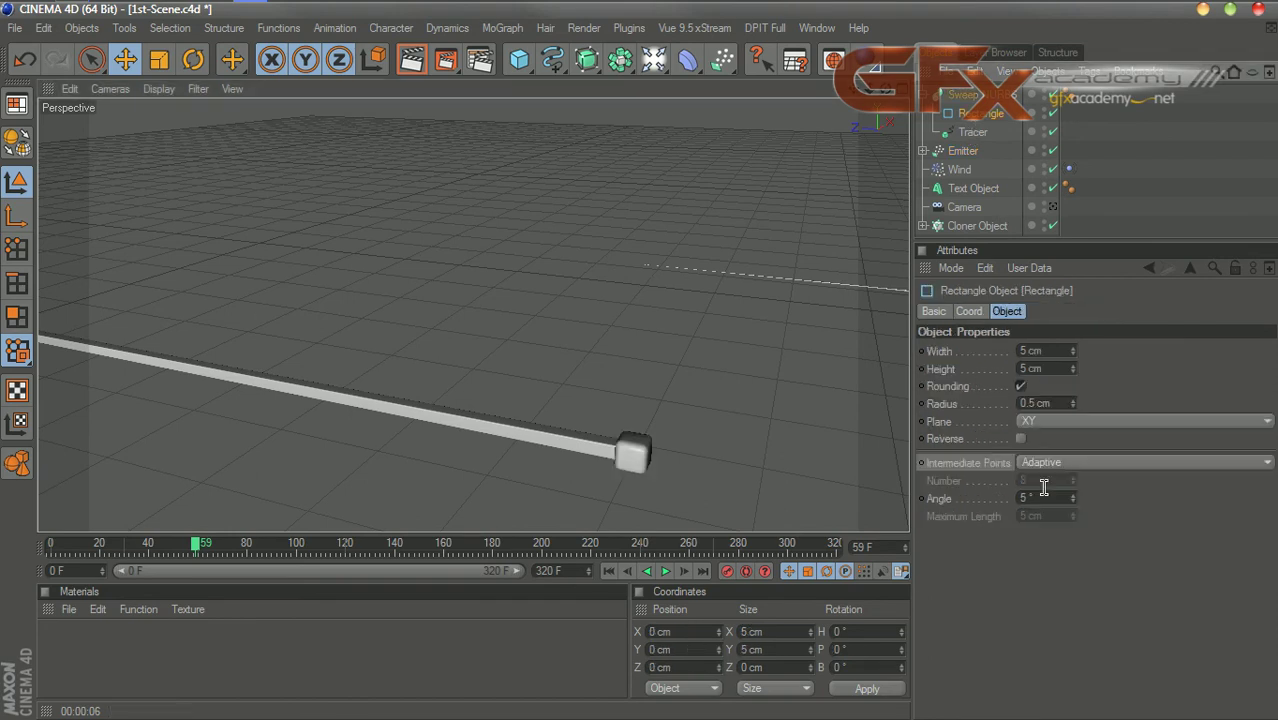
double_click(1057, 403)
text(2)
key(Return)
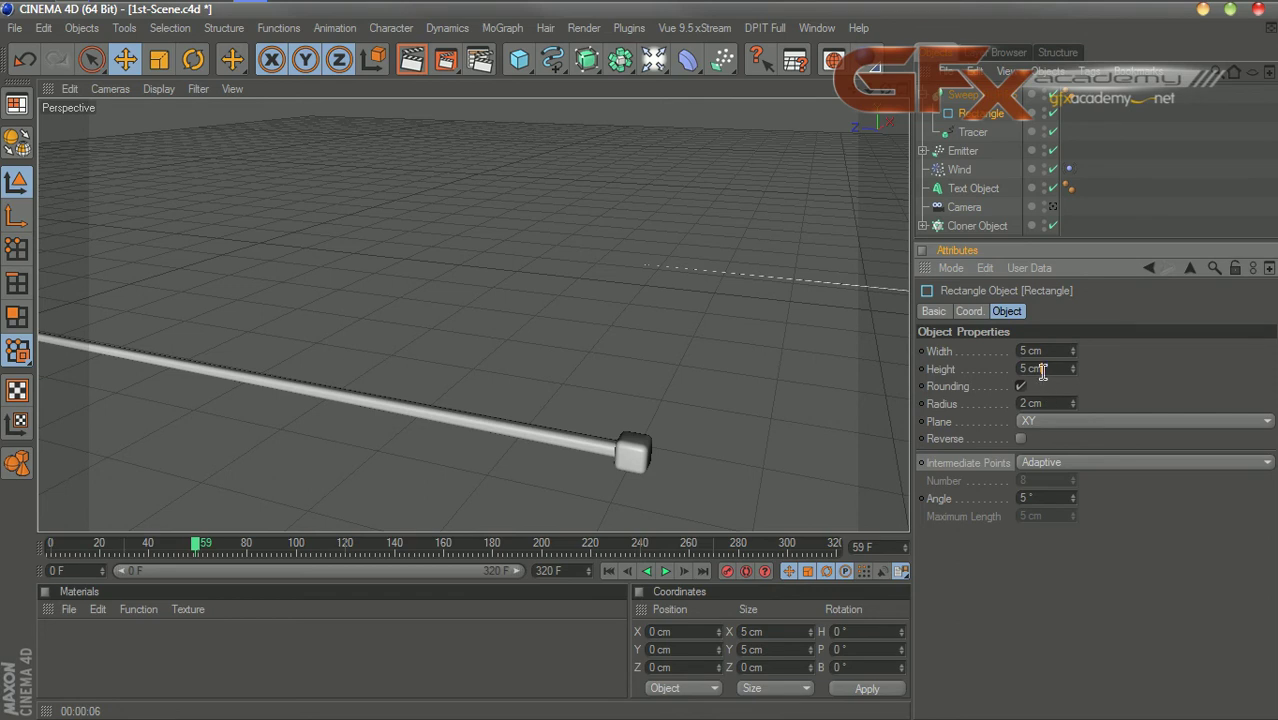
double_click(1047, 400)
text(1.5)
key(Return)
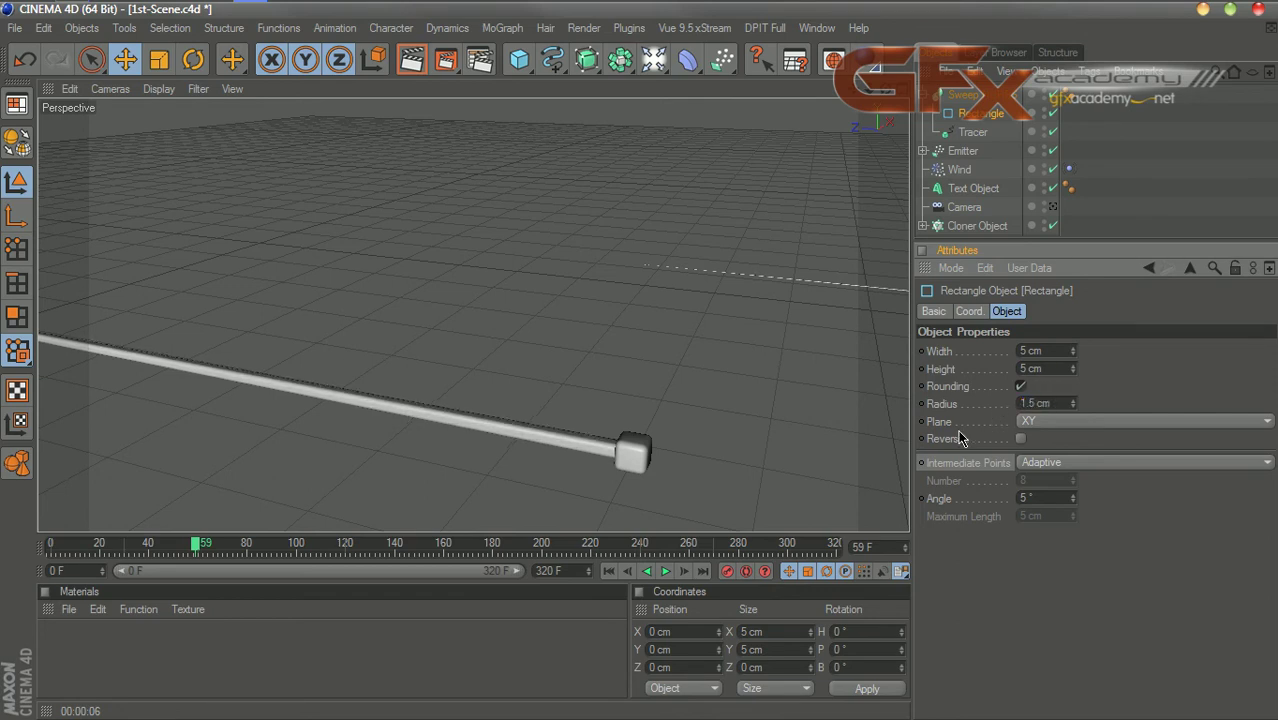
Step: Set the Tracer's spline type to Bezier and play the animation from the start to check the trails
click(1144, 208)
click(972, 132)
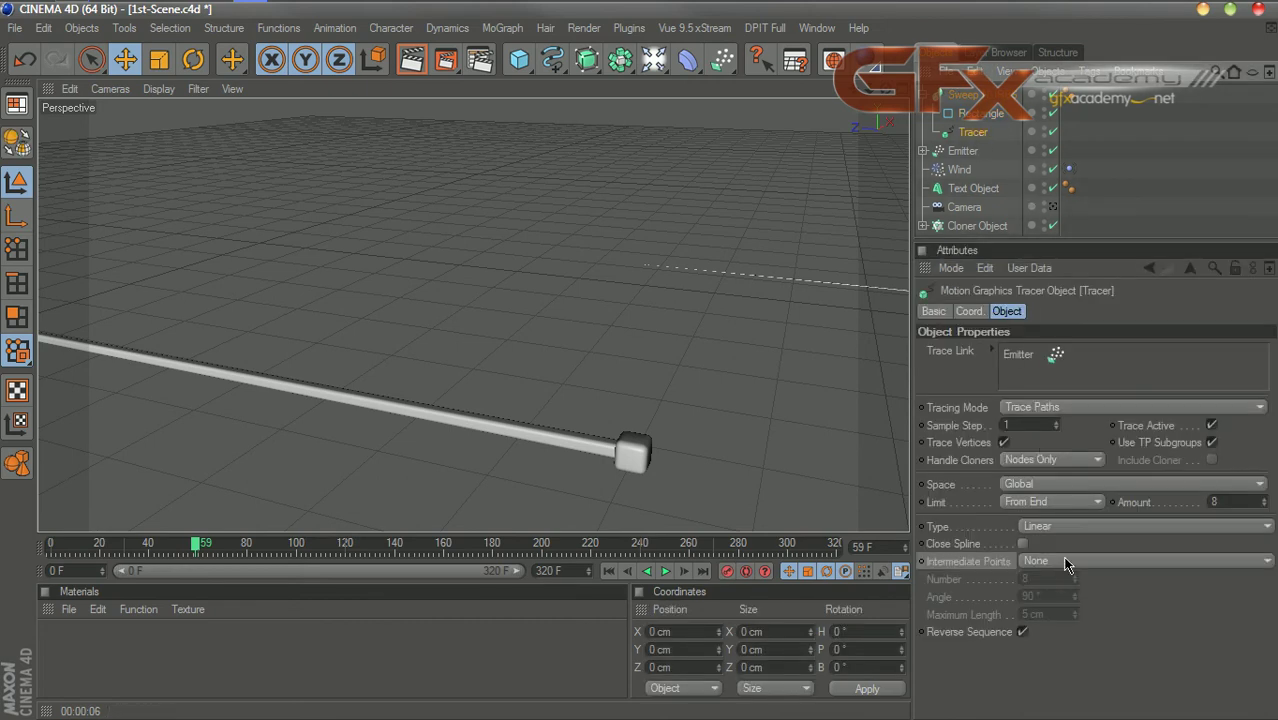
click(1045, 526)
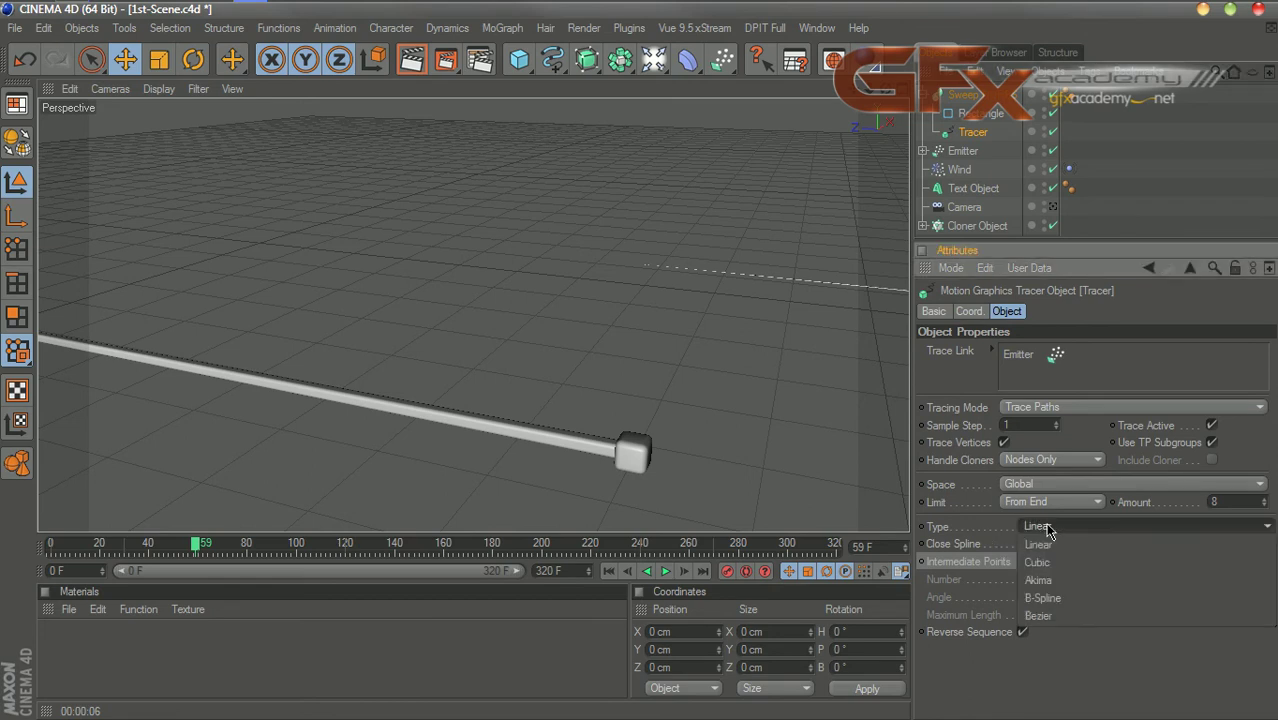
click(1066, 610)
click(612, 571)
click(665, 571)
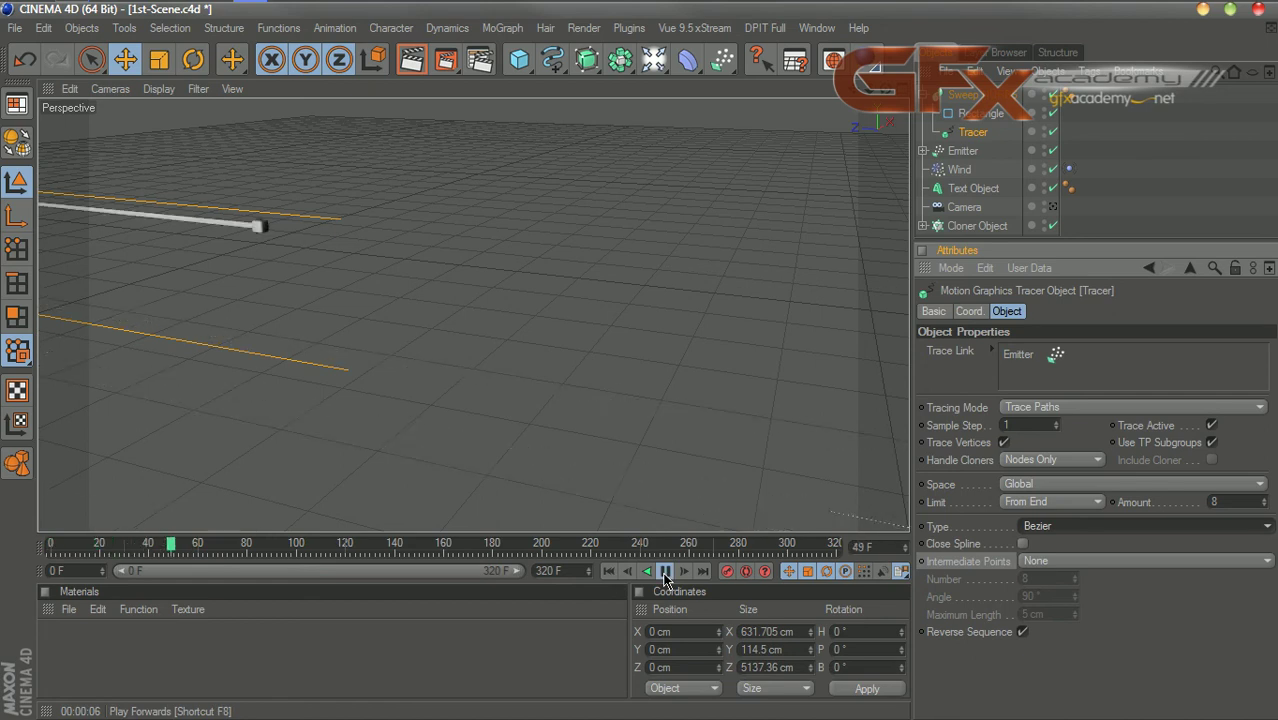
click(665, 571)
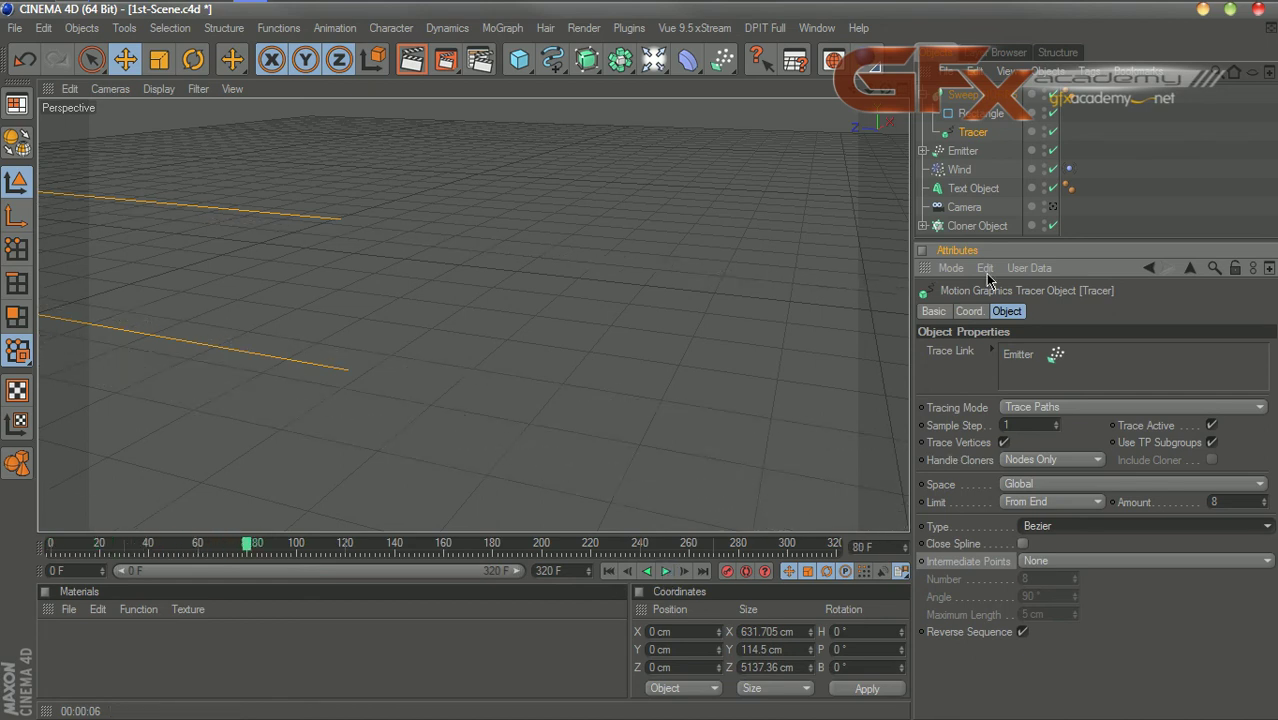
Step: Return to the camera view, set the Emitter's editor and renderer birthrates to 12, and preview the animation
click(1052, 206)
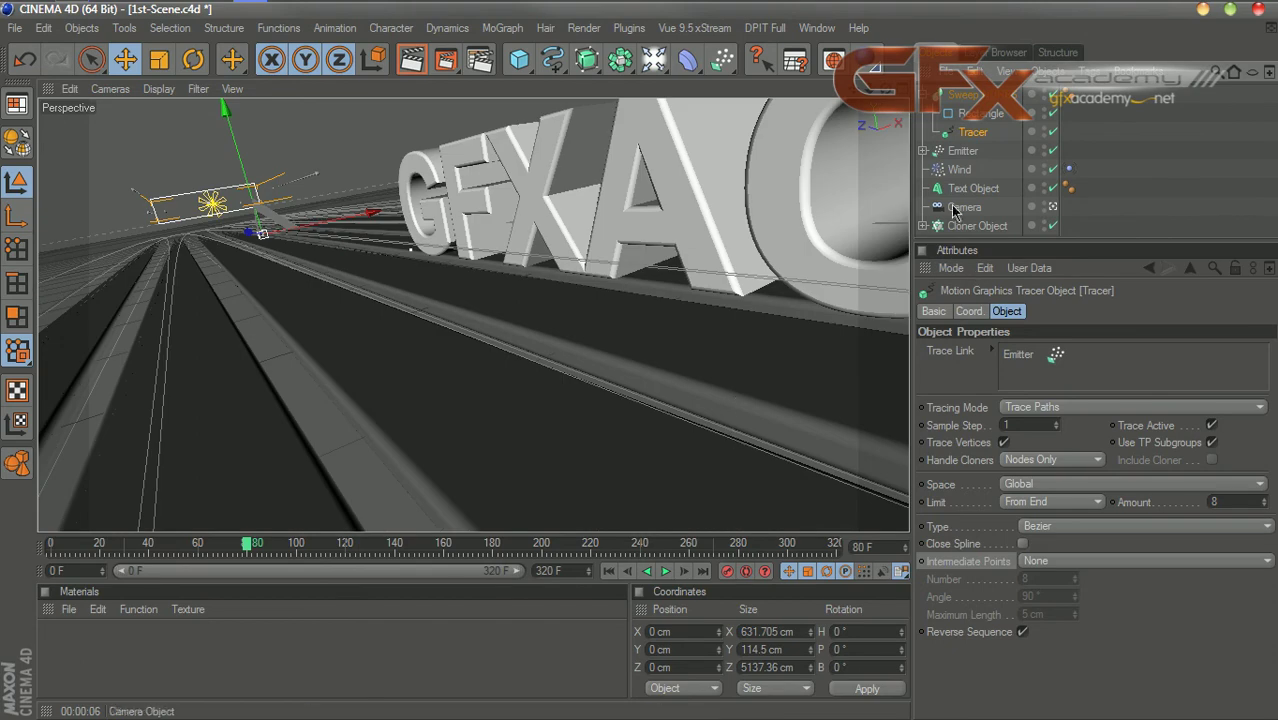
click(963, 152)
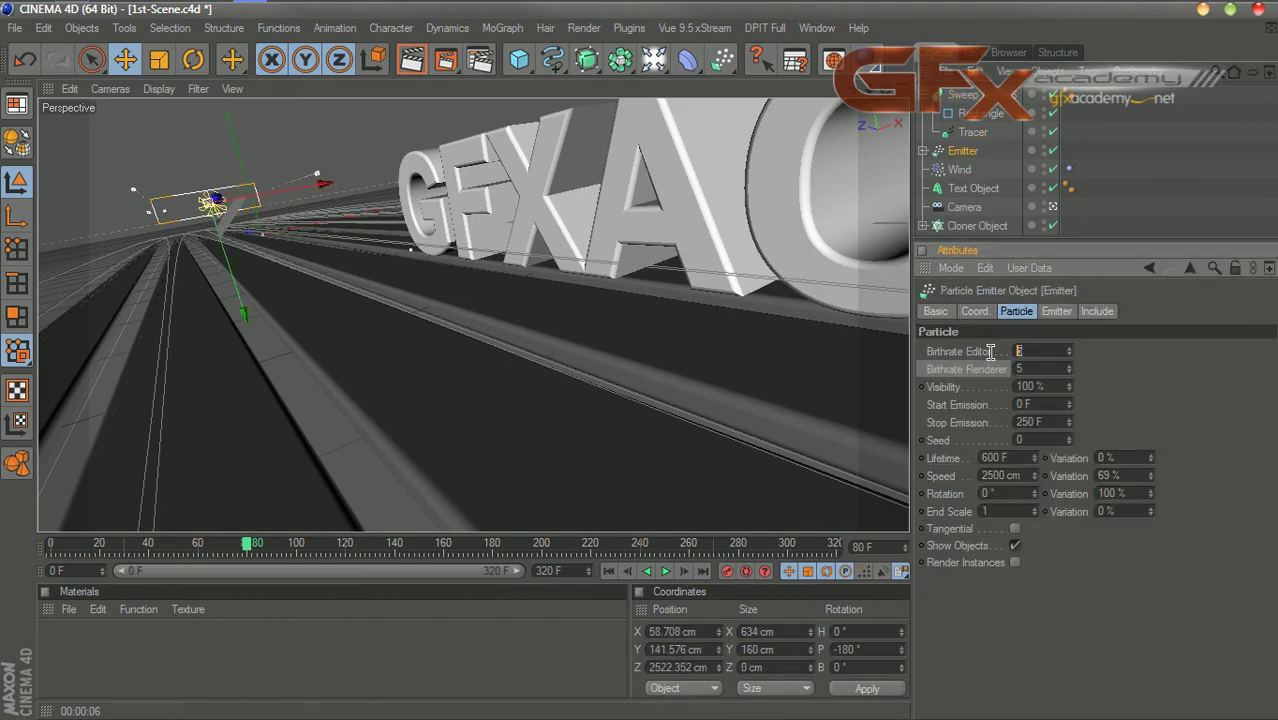
click(1030, 370)
click(608, 571)
click(665, 571)
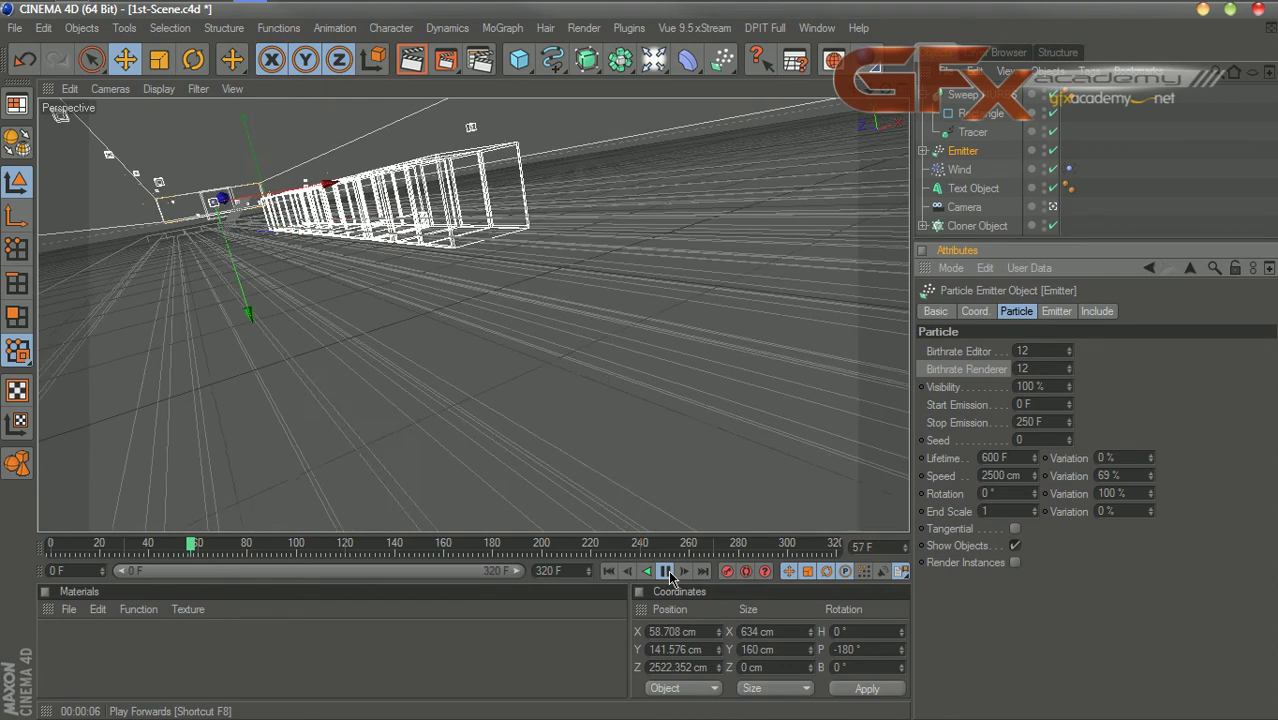
click(666, 571)
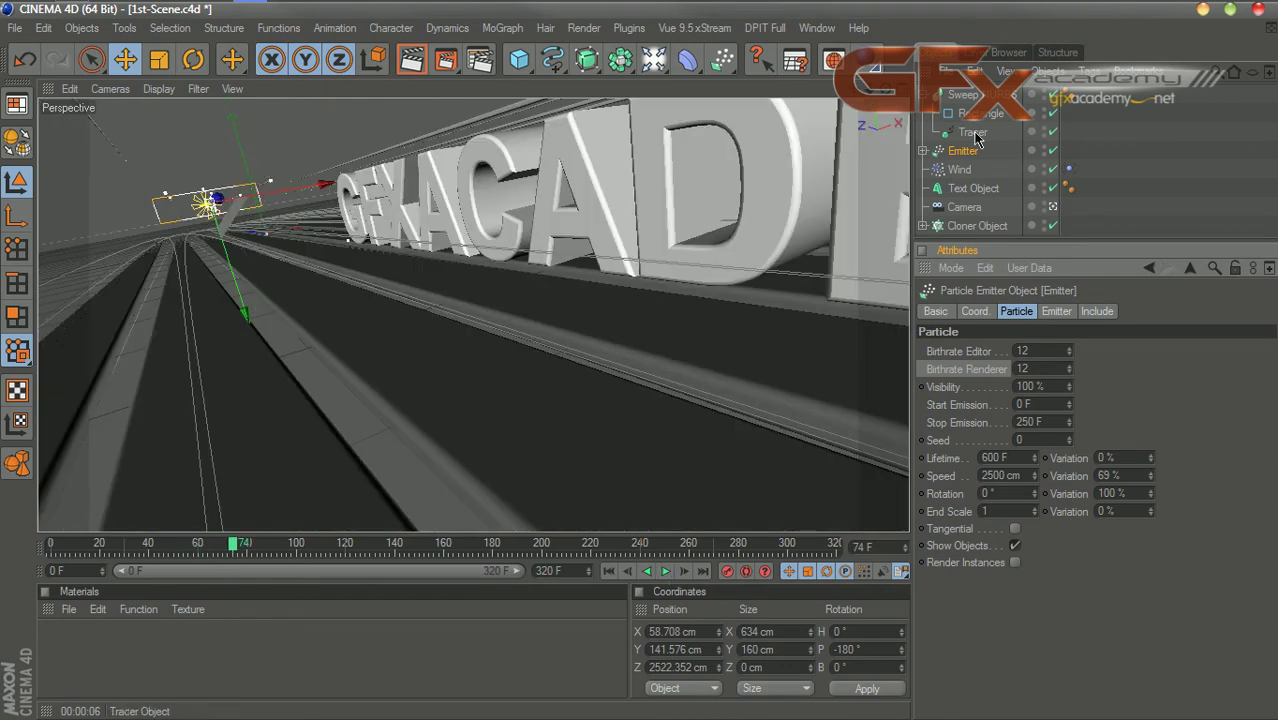
Step: Lower the Emitter and Wind together by about 70 cm and replay the animation
ctrl+click(959, 170)
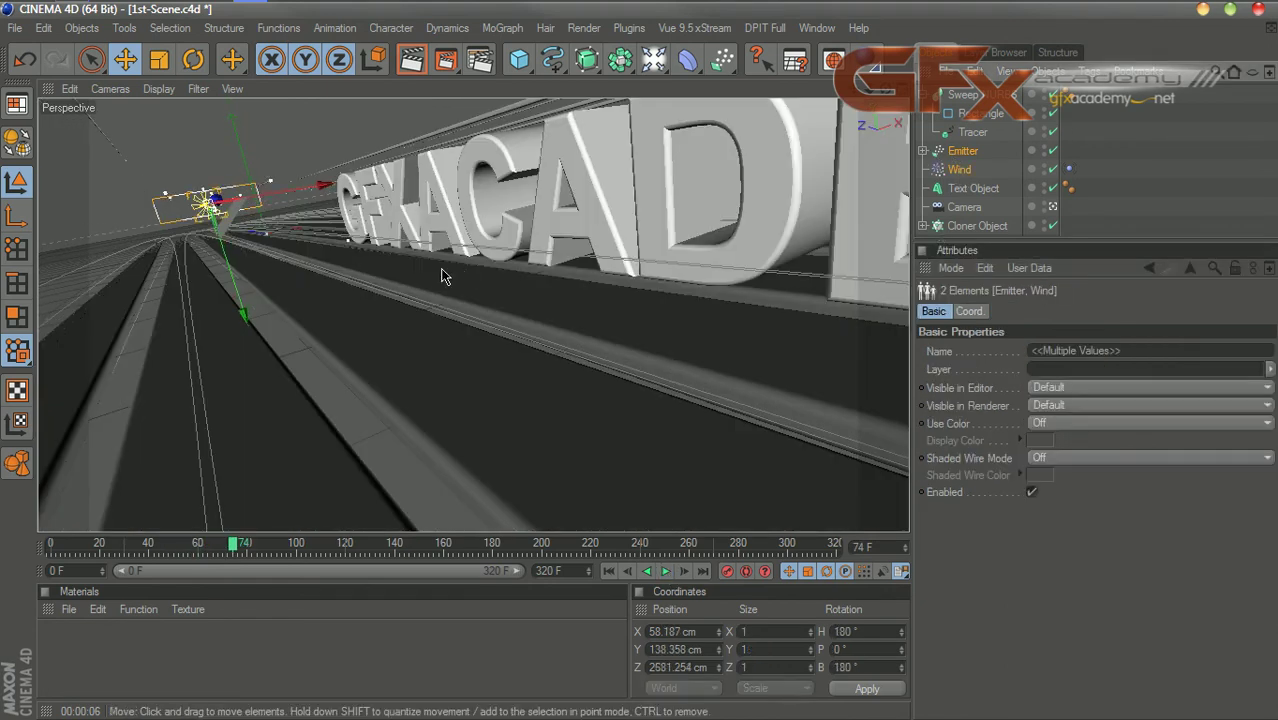
mouse_move(232, 258)
mouse_down()
mouse_move(240, 300)
mouse_move(228, 246)
mouse_up()
click(609, 571)
click(666, 571)
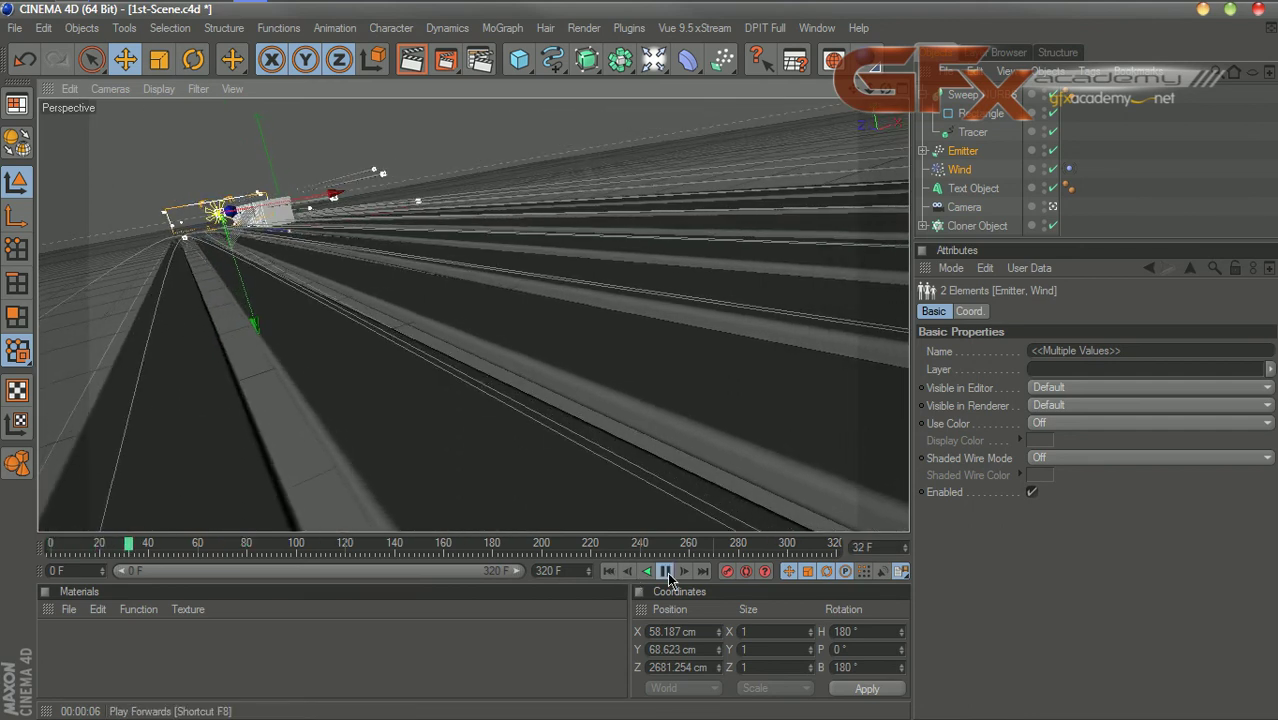
click(666, 571)
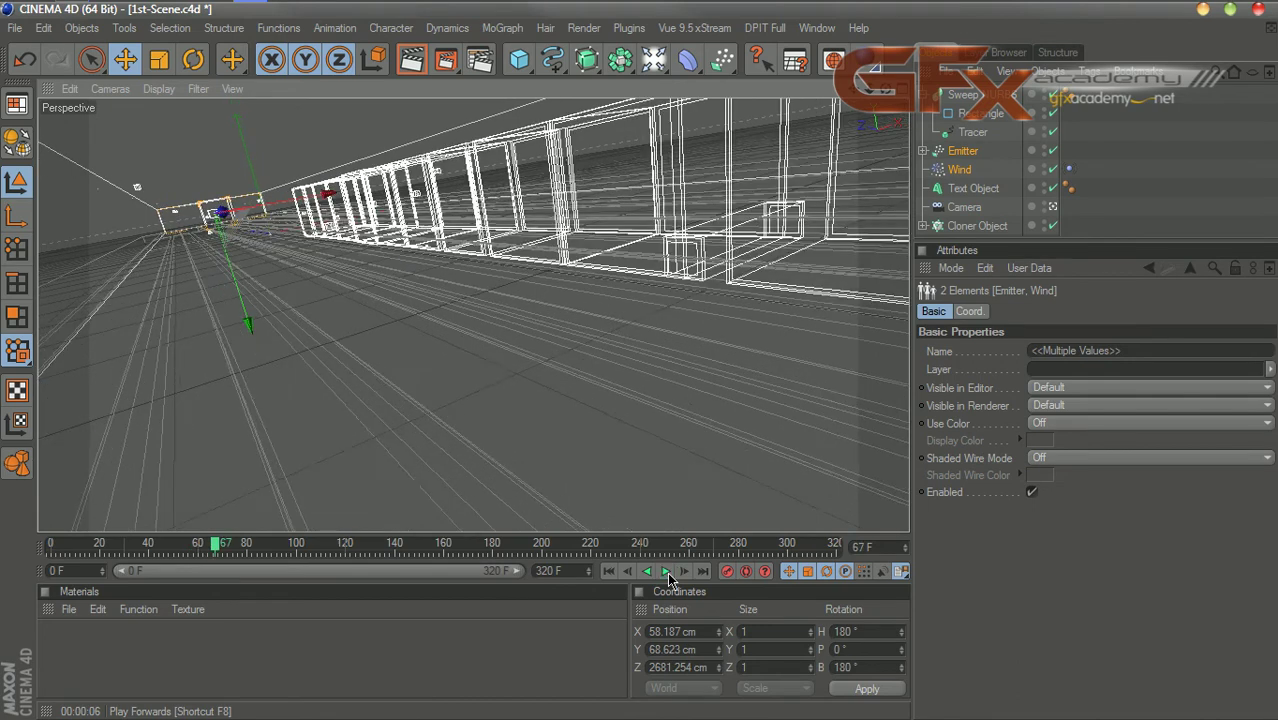
click(608, 571)
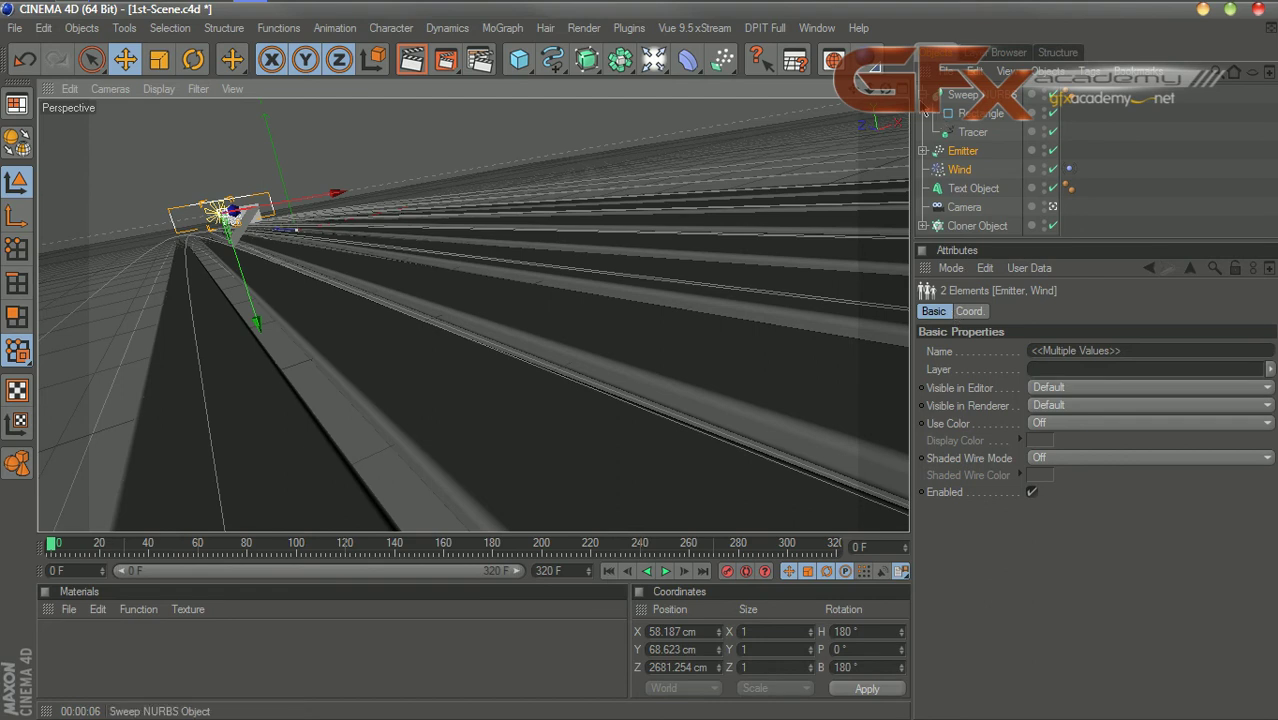
Step: Collapse the Sweep NURBS hierarchy, then play and step the animation to frame 63 and render the view
click(923, 94)
click(970, 218)
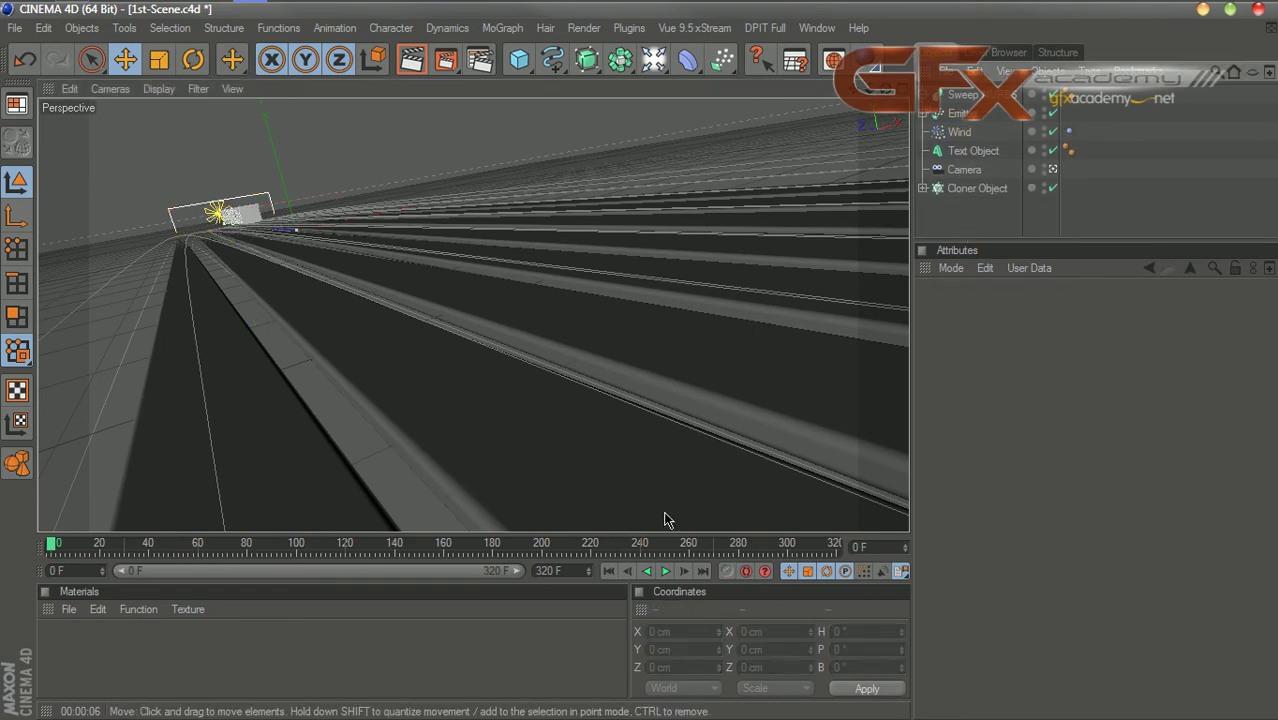
click(666, 571)
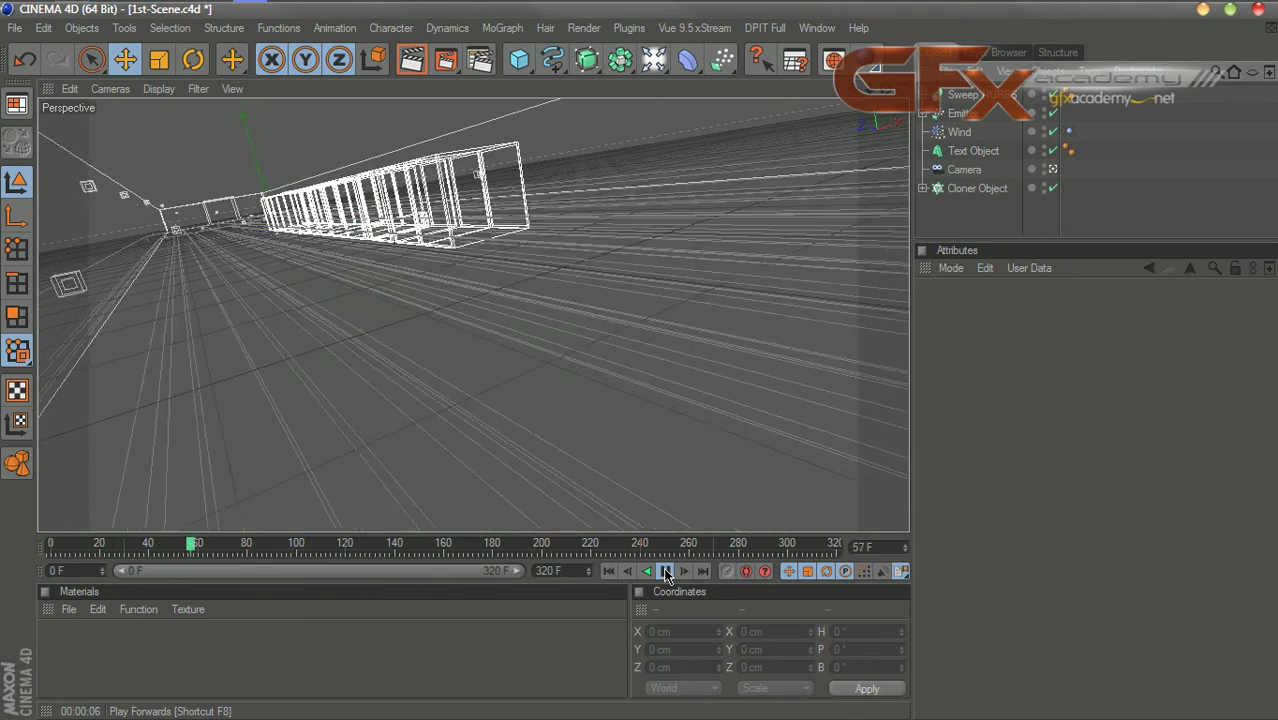
click(666, 571)
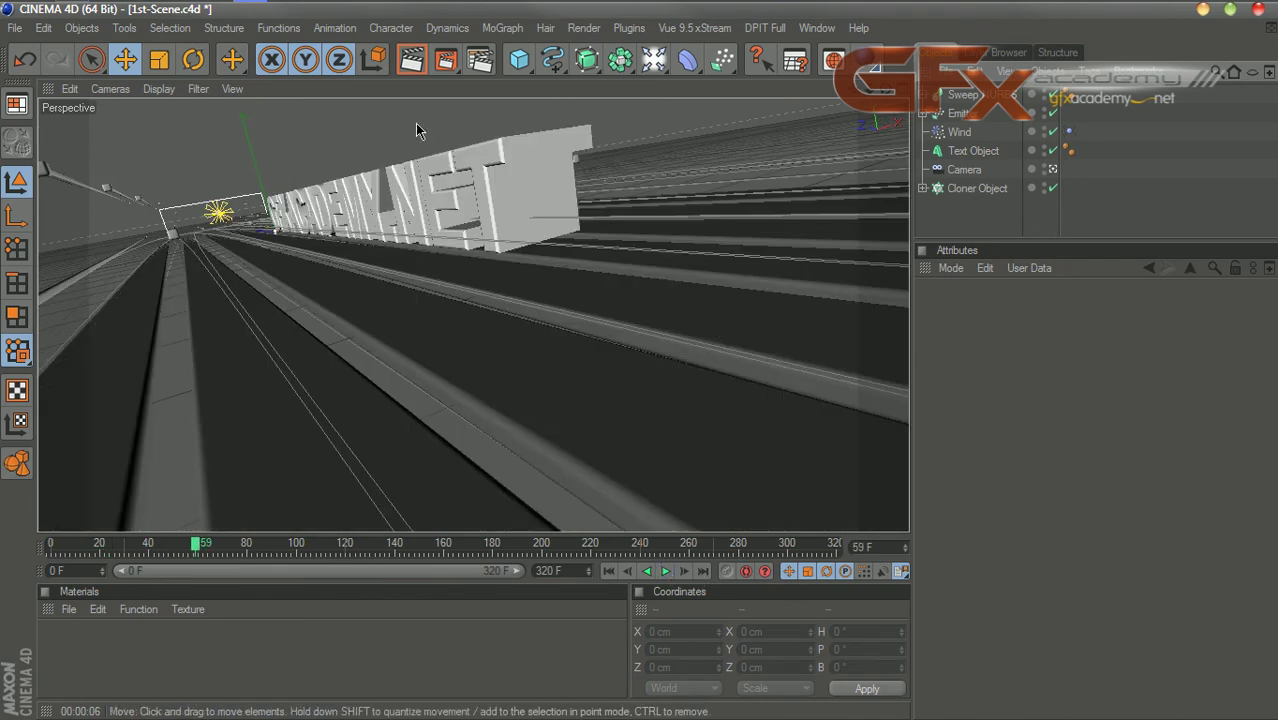
click(684, 571)
click(684, 571)
click(684, 571)
click(683, 572)
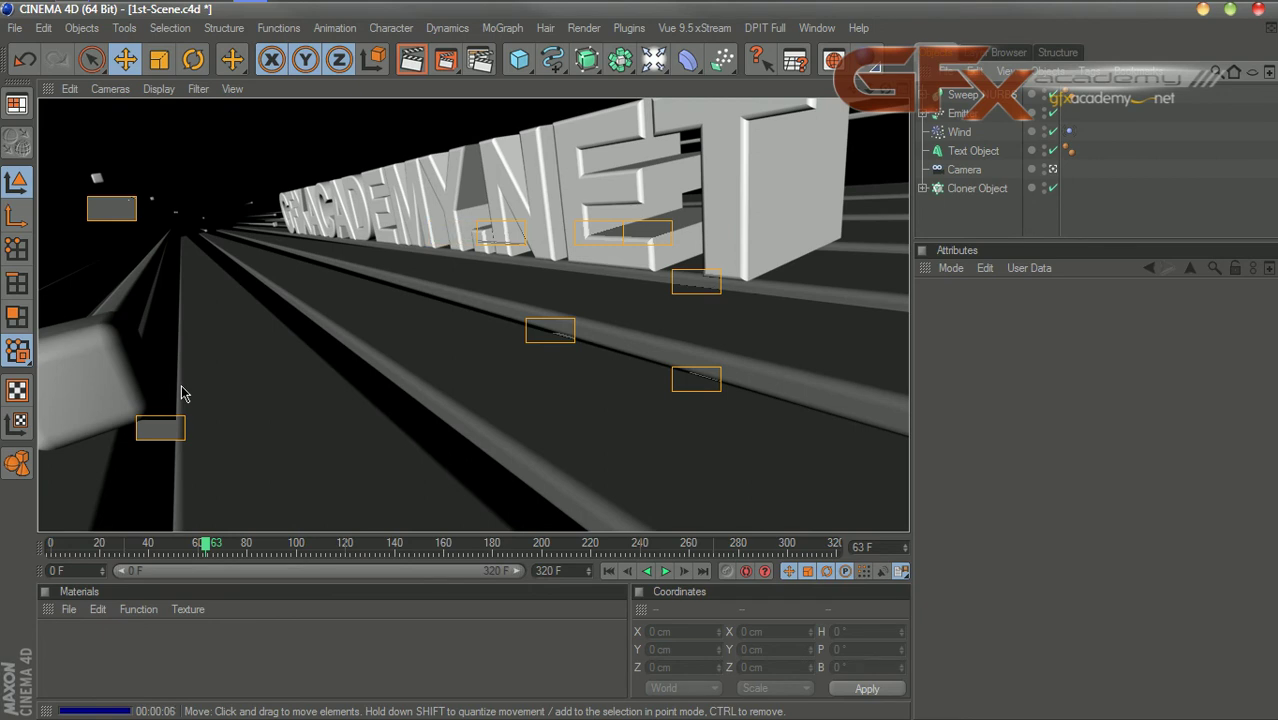
Step: Replay the opening frames and increase the Emitter's Y-Size to 244 cm
click(608, 571)
click(666, 571)
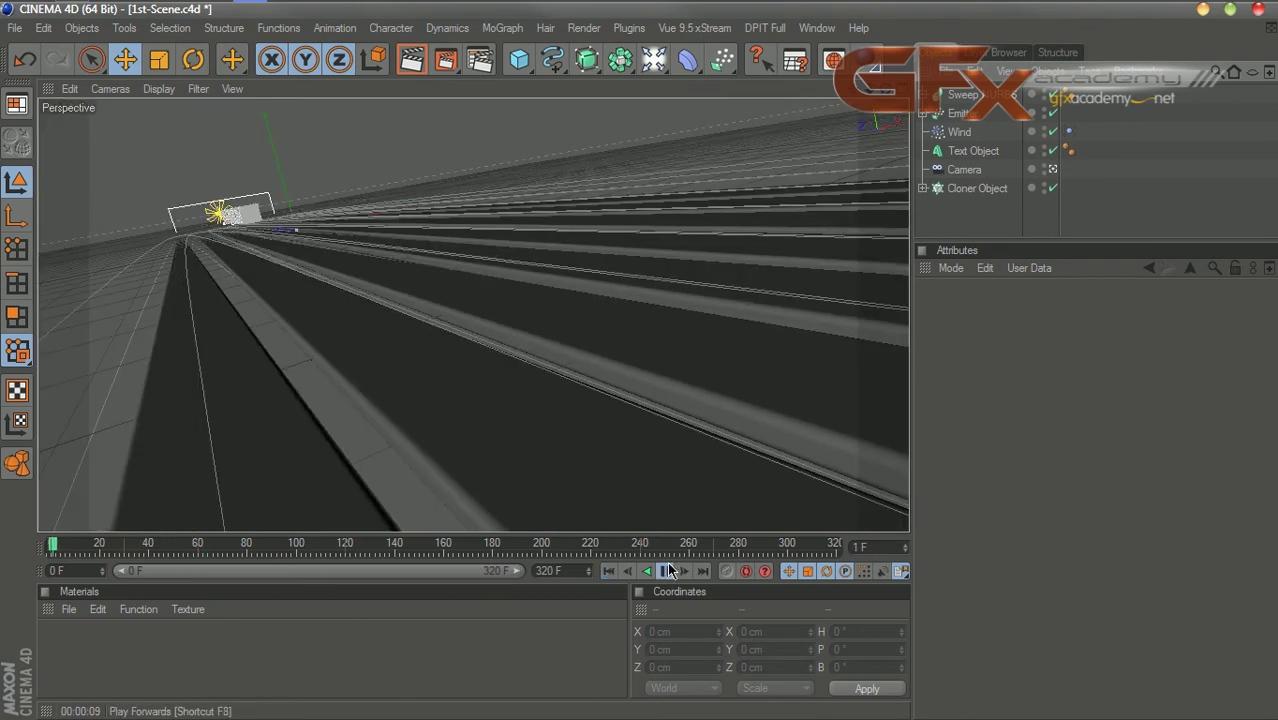
click(666, 571)
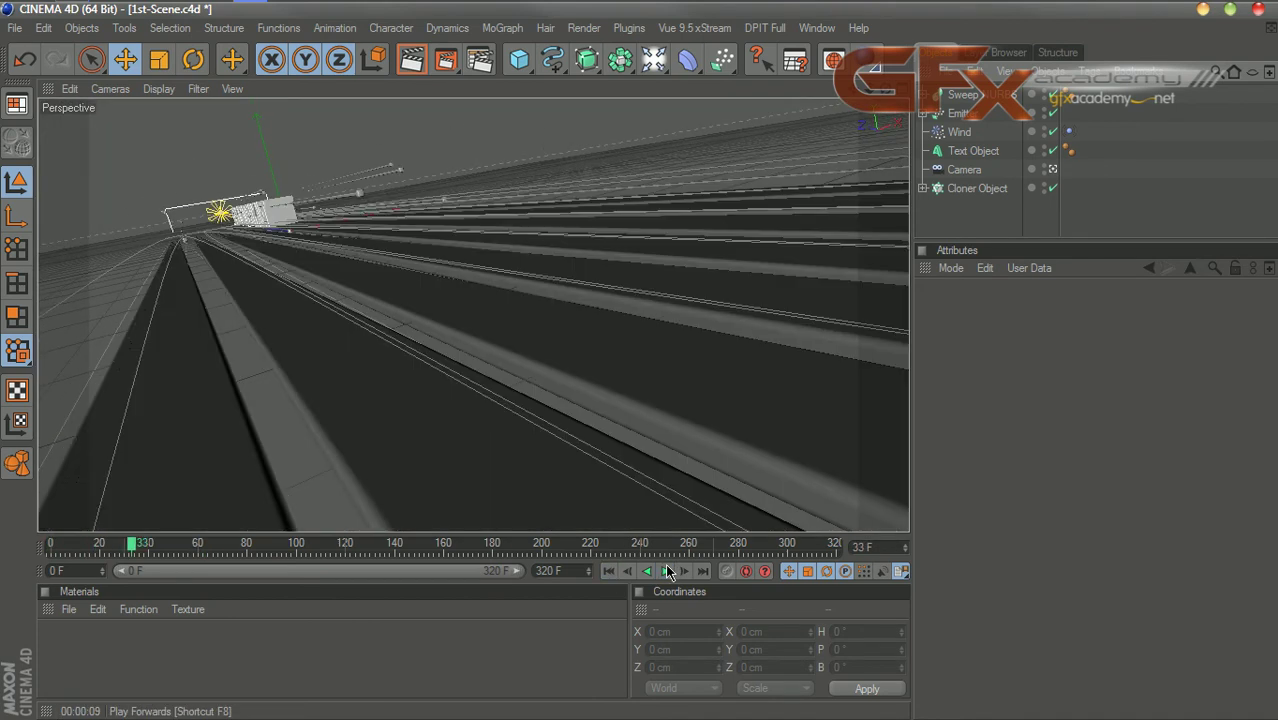
click(962, 114)
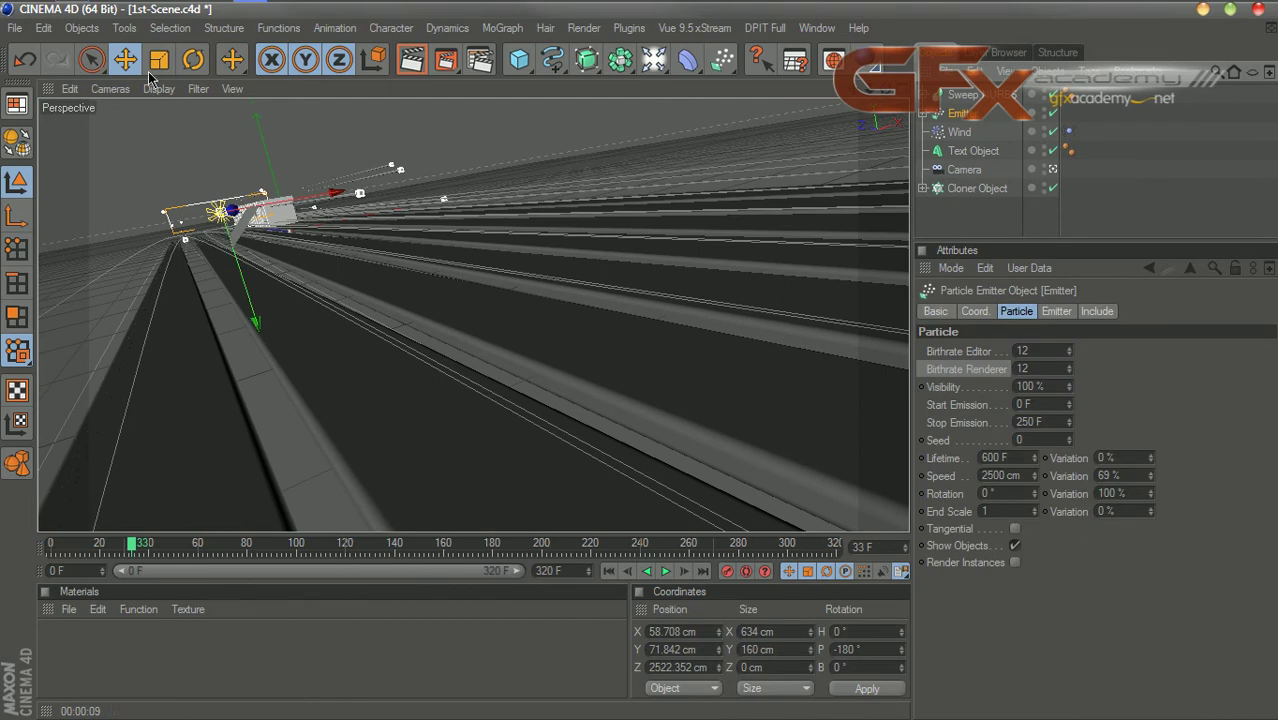
click(1056, 311)
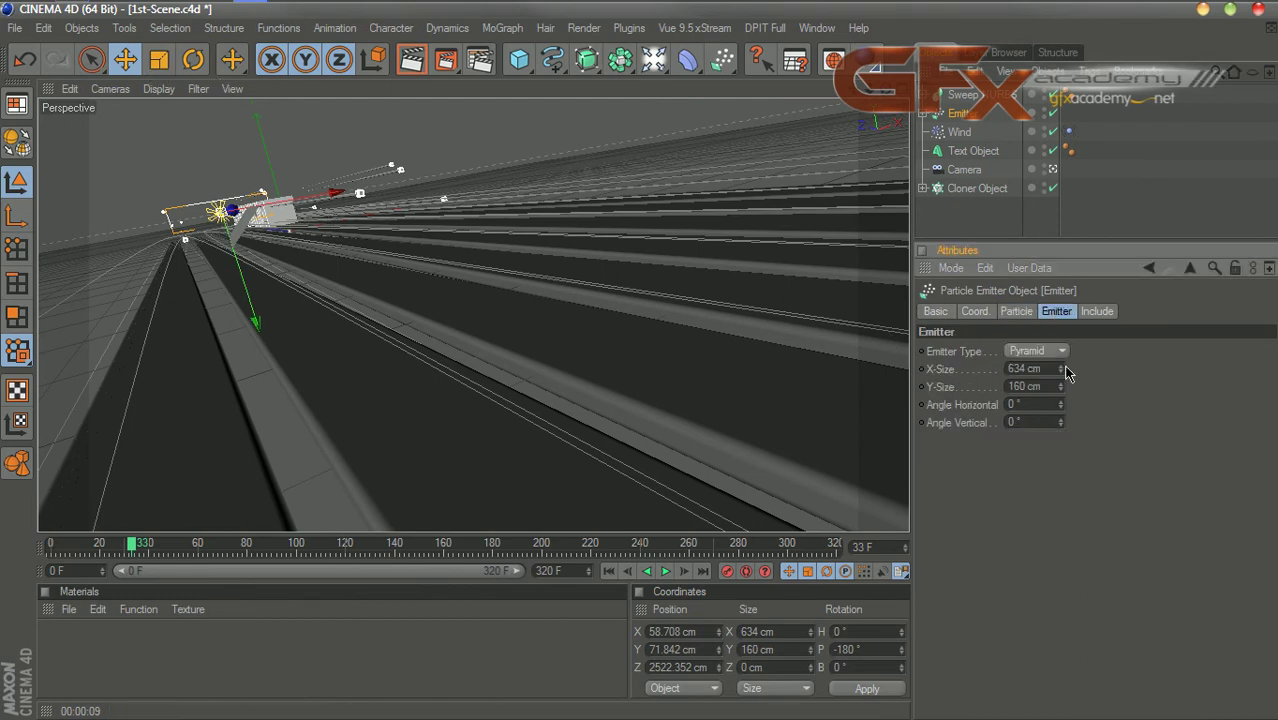
drag(1060, 386, 1060, 346)
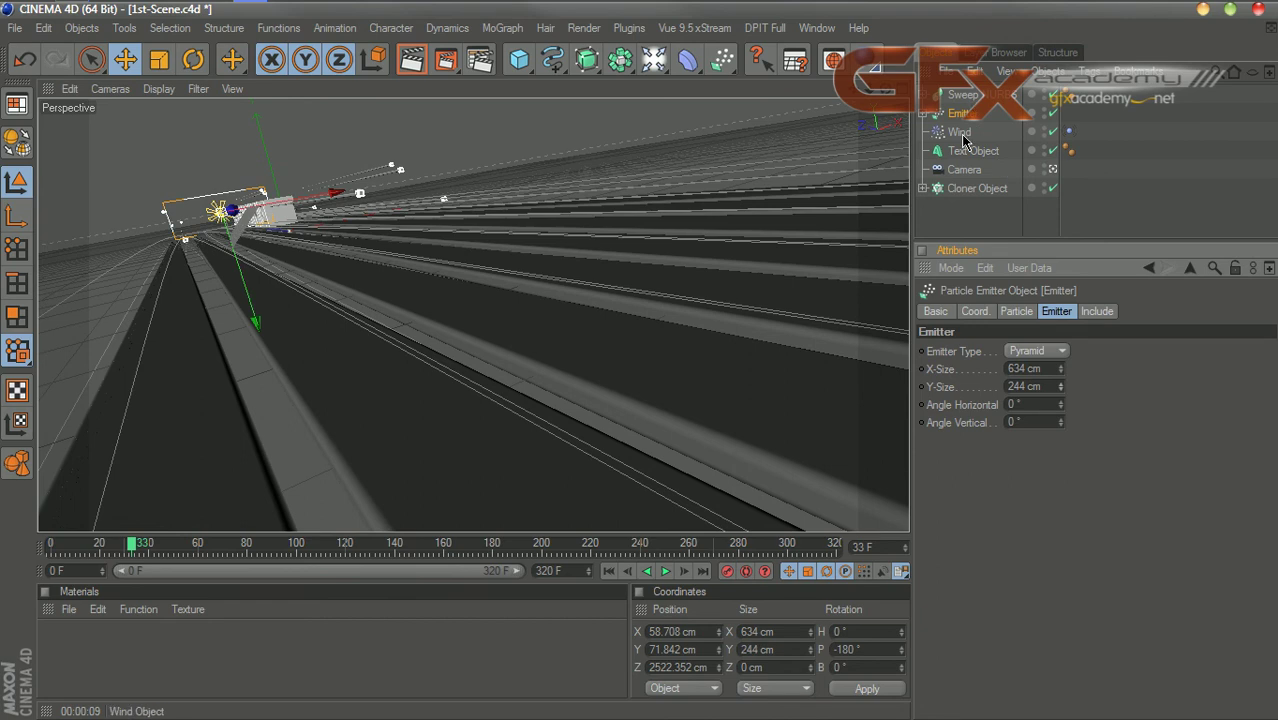
Step: Raise the Emitter and Wind together by about 54 cm and check the particles in playback and a view render at frame 84
ctrl+click(960, 132)
drag(255, 322, 255, 314)
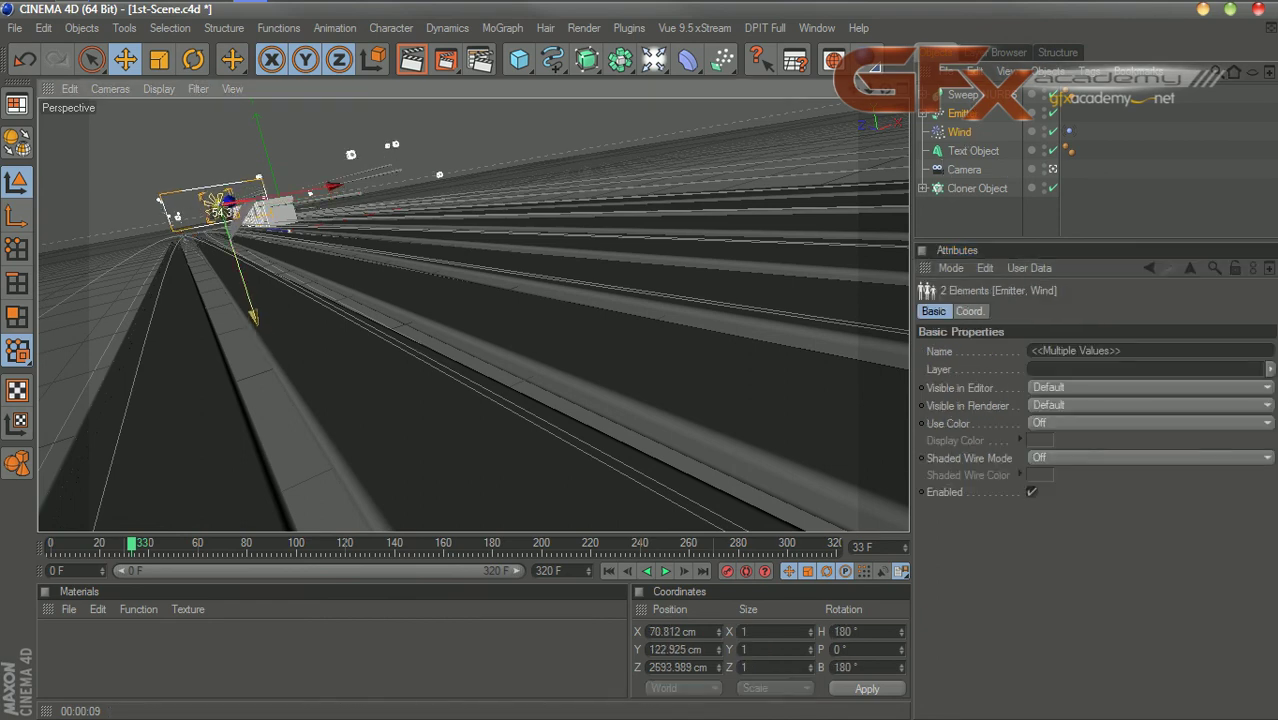
click(609, 571)
click(665, 571)
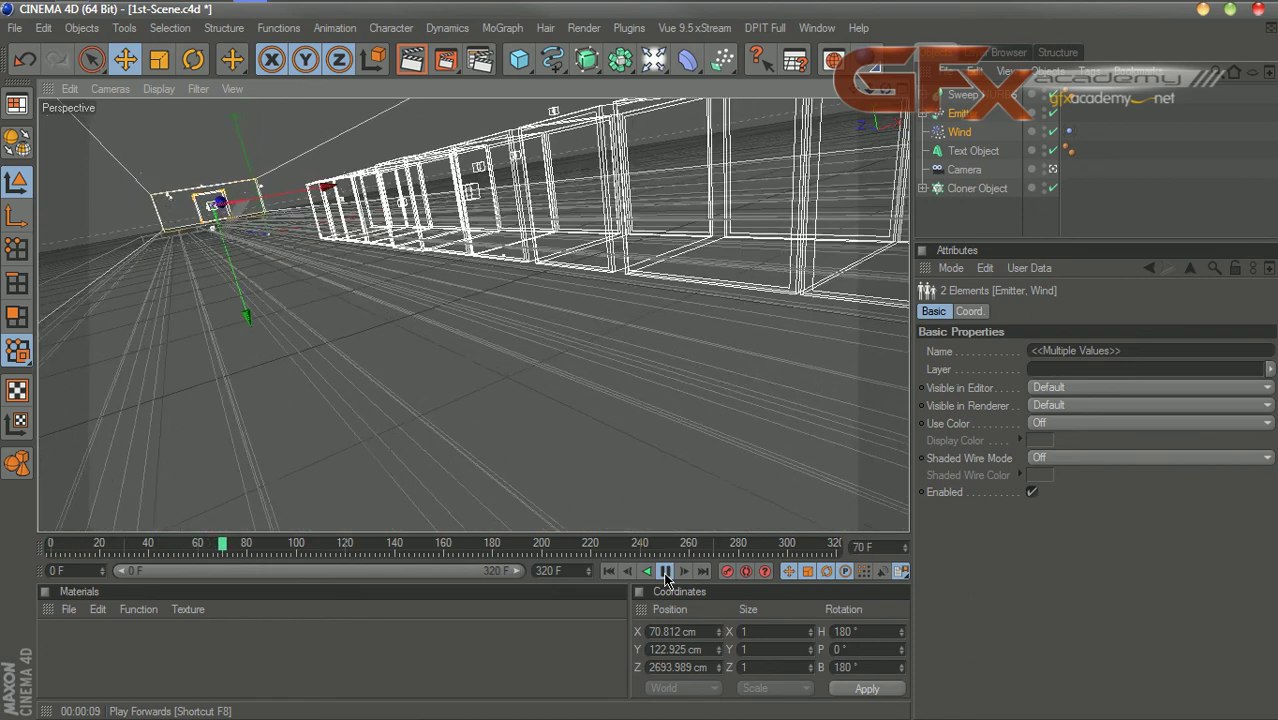
click(665, 571)
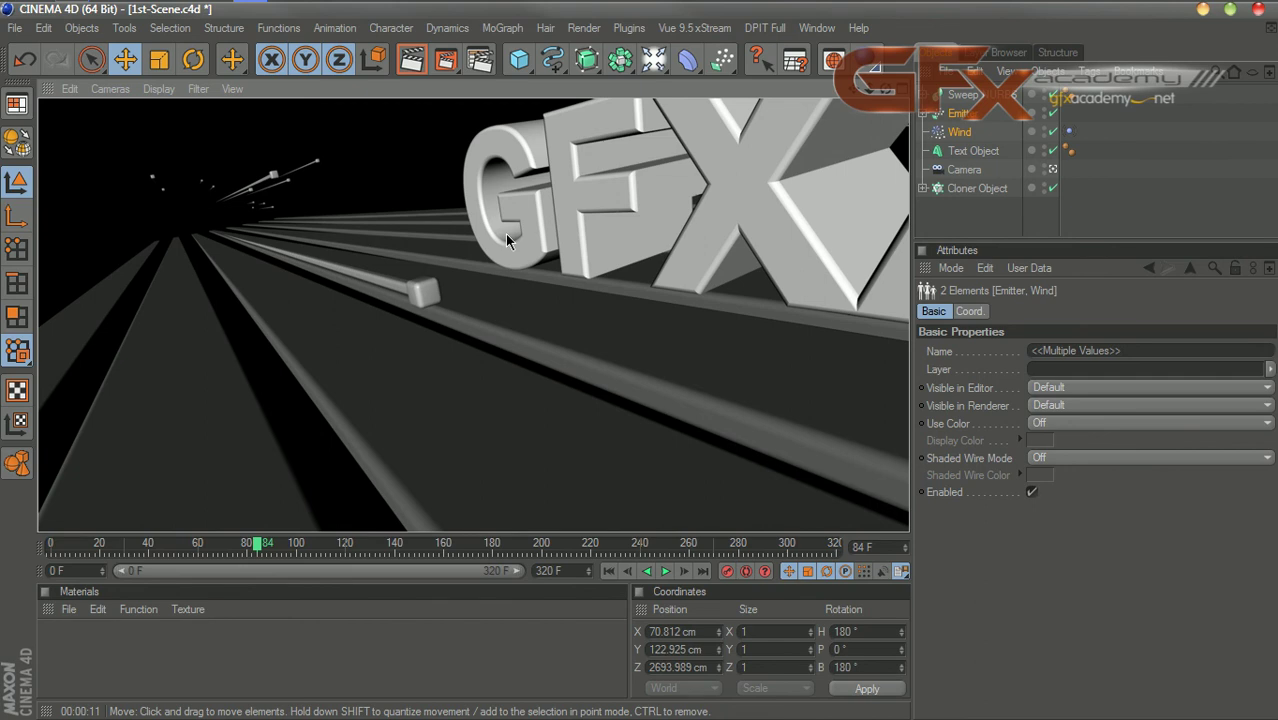
click(610, 572)
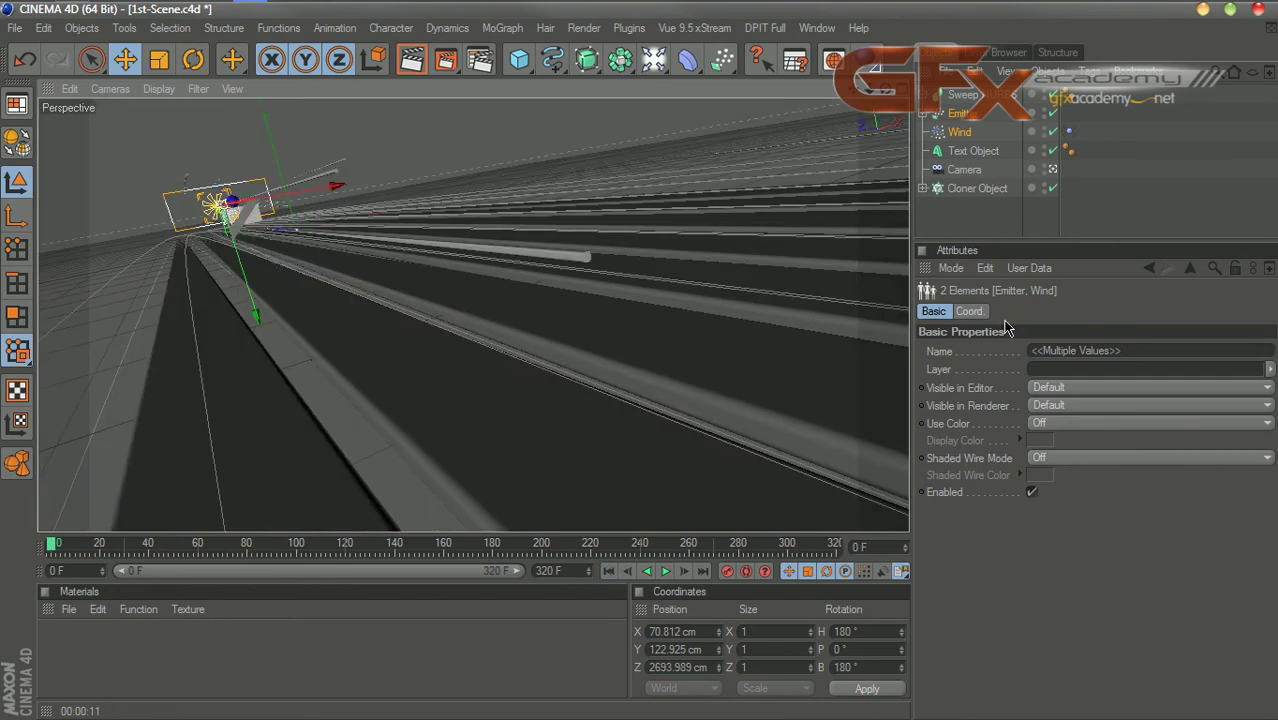
Step: Enlarge the object list and review the Cloner Object, Text Object, Emitter and Sweep NURBS one by one
click(996, 218)
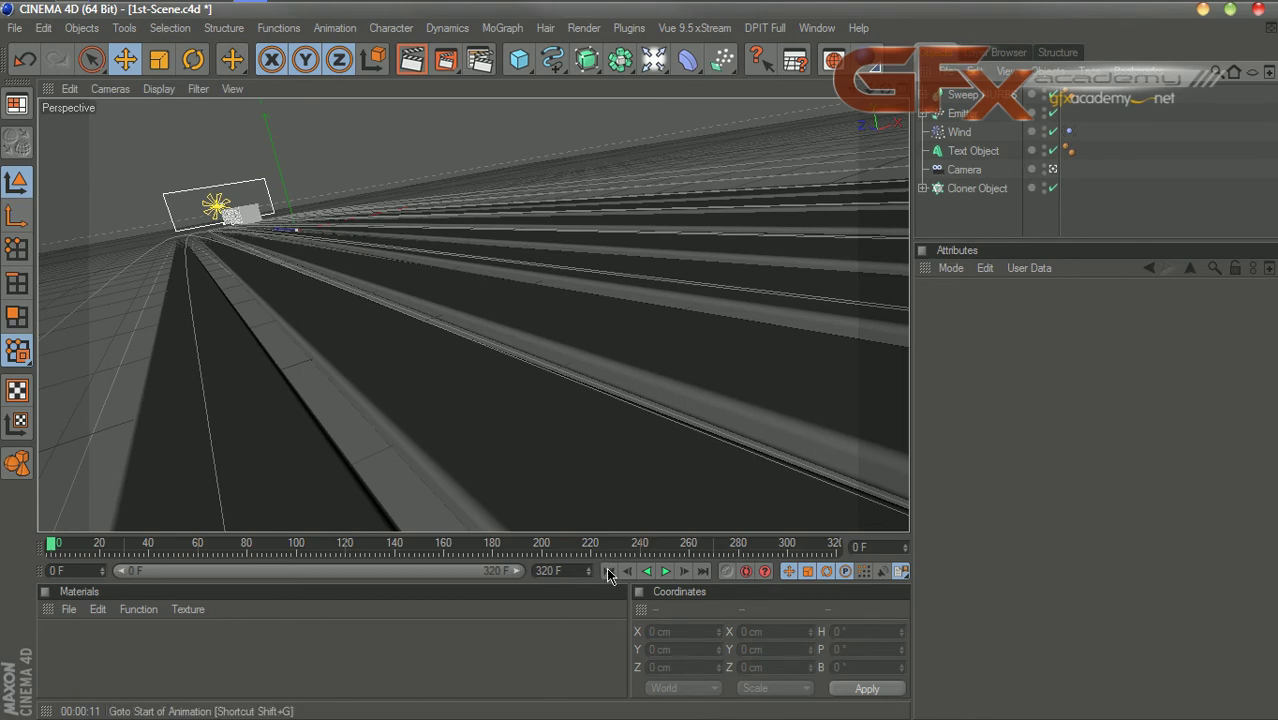
drag(1052, 239, 1055, 358)
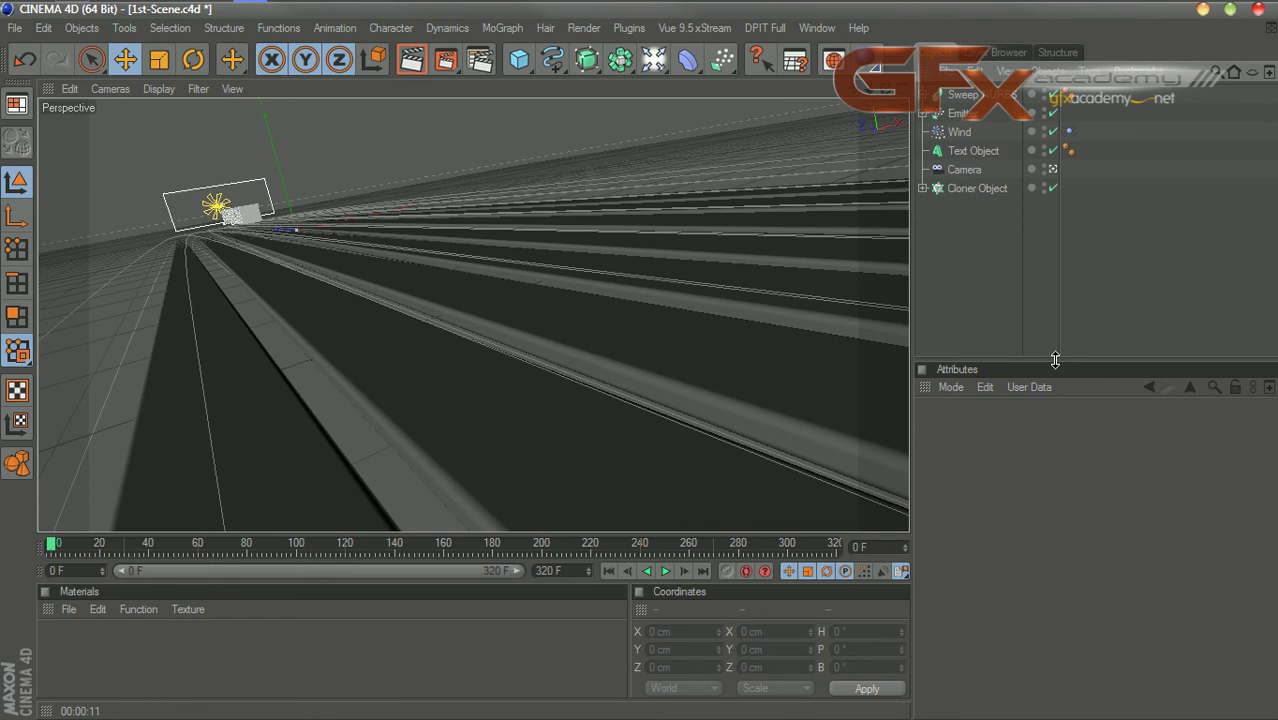
click(984, 190)
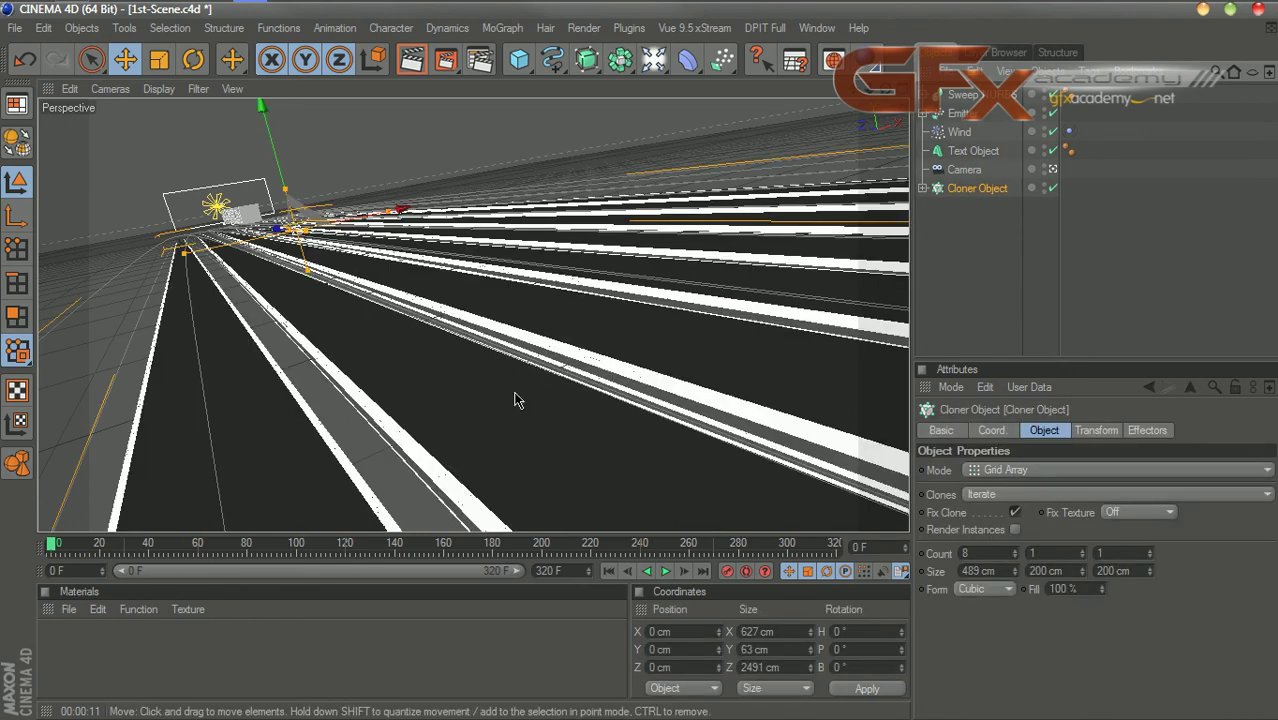
click(973, 151)
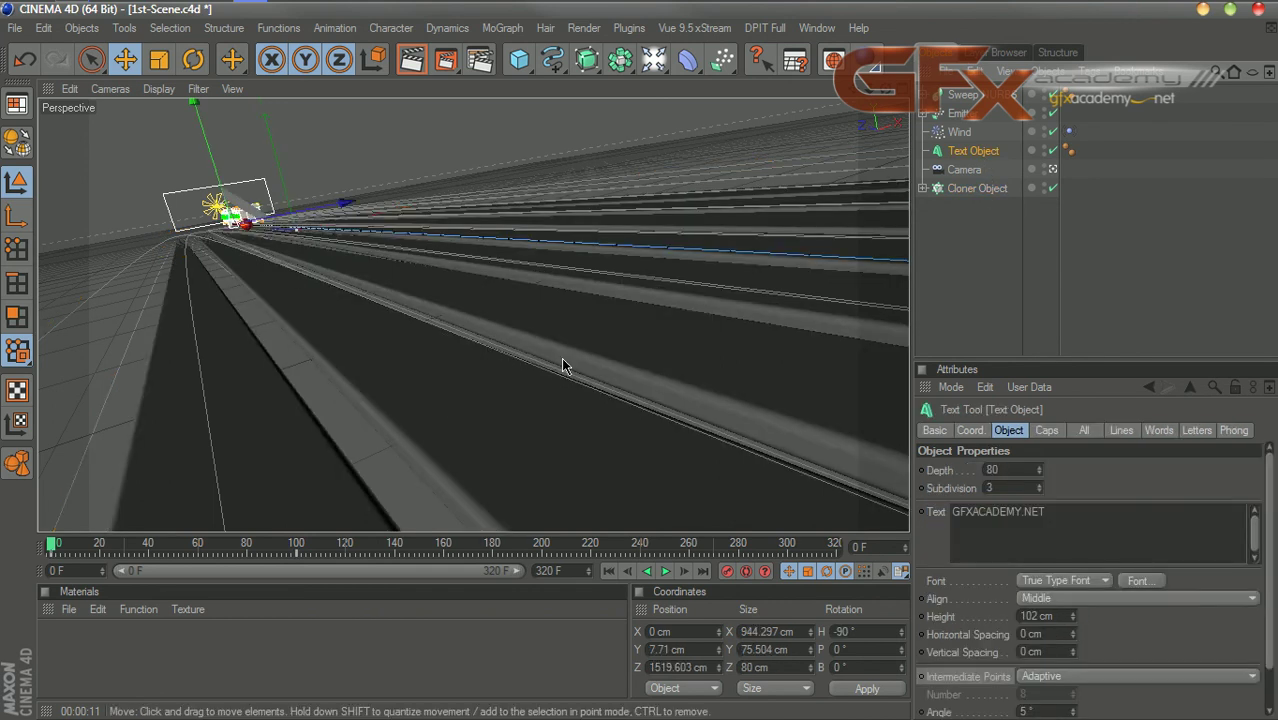
click(962, 114)
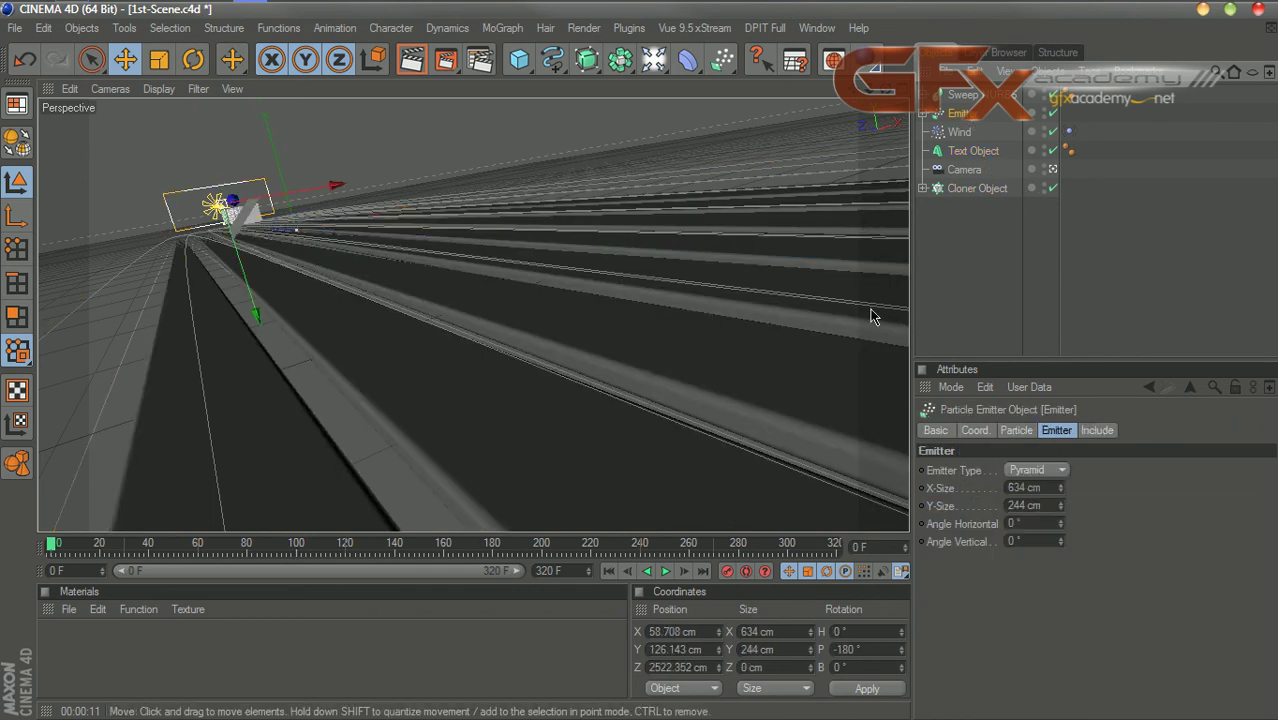
click(990, 96)
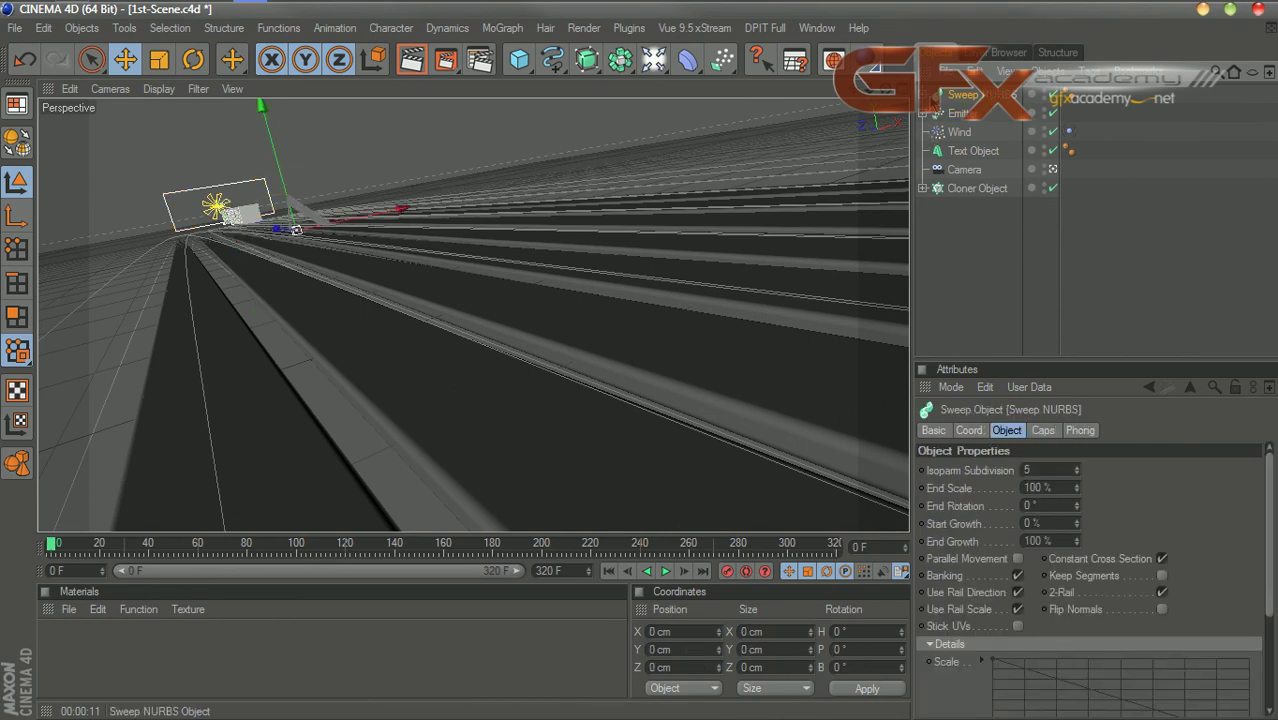
click(924, 95)
click(924, 95)
Step: Add a Compositing tag to the Cloner Object and enable object buffer 1 on it
click(965, 190)
right_click(978, 195)
mouse_move(1050, 25)
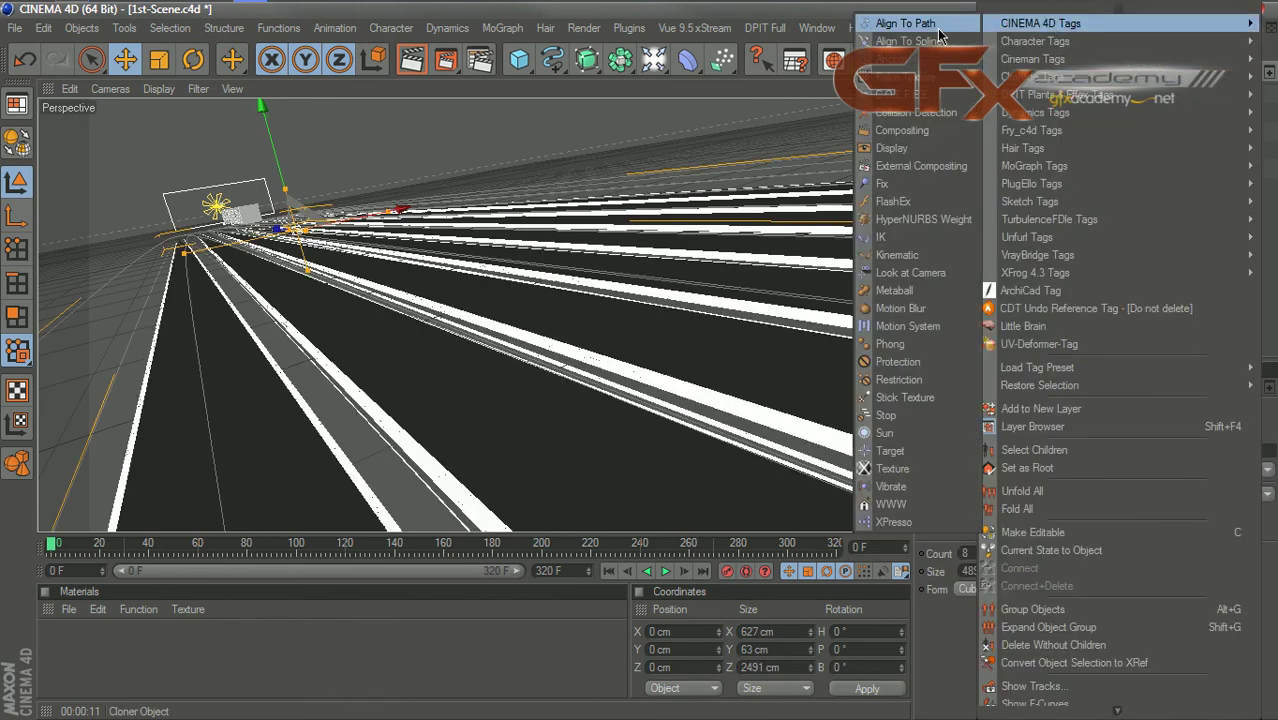
click(918, 140)
drag(1094, 356, 1078, 273)
click(1198, 344)
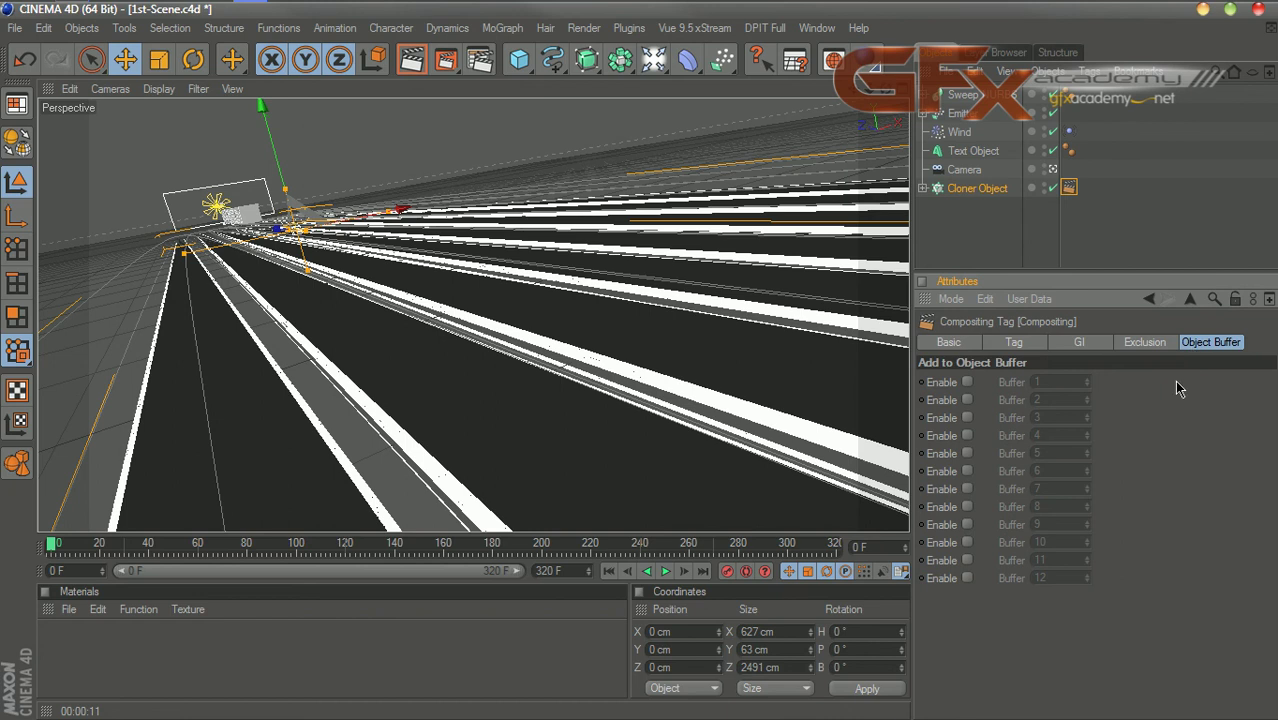
click(966, 382)
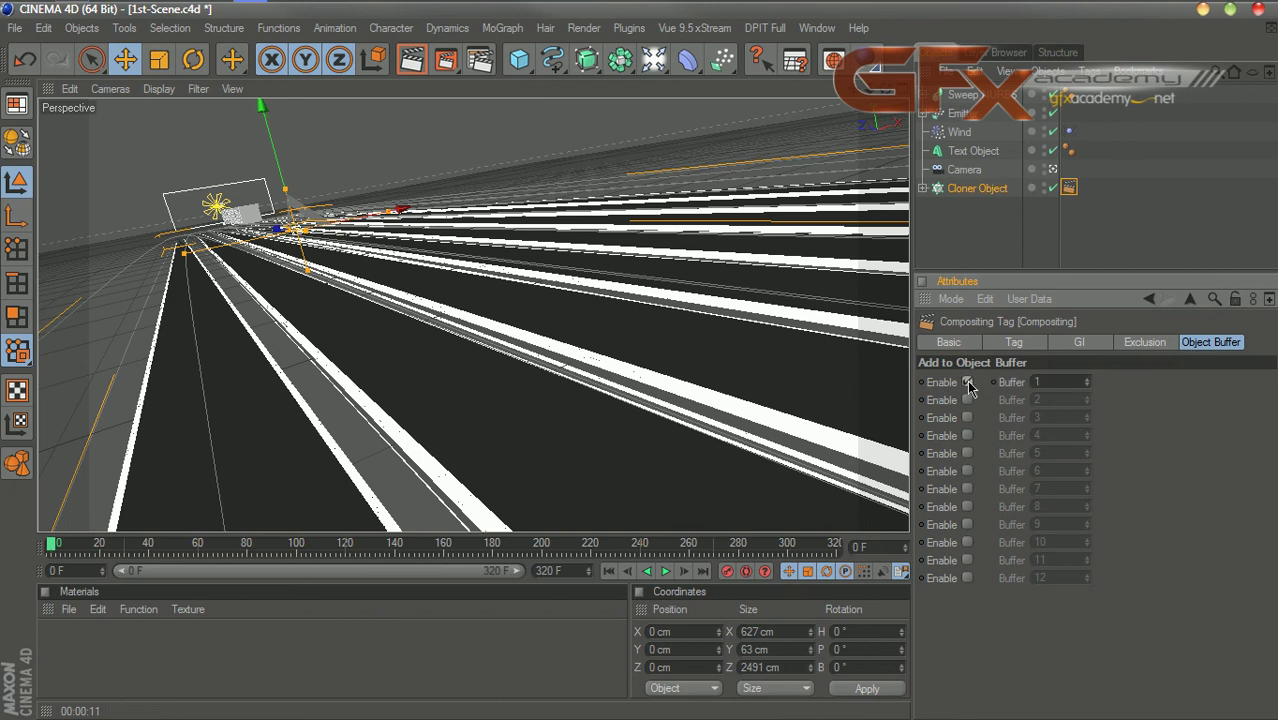
Step: Add a Compositing tag to the Text Object and enable object buffer 2 on it
click(976, 152)
right_click(978, 156)
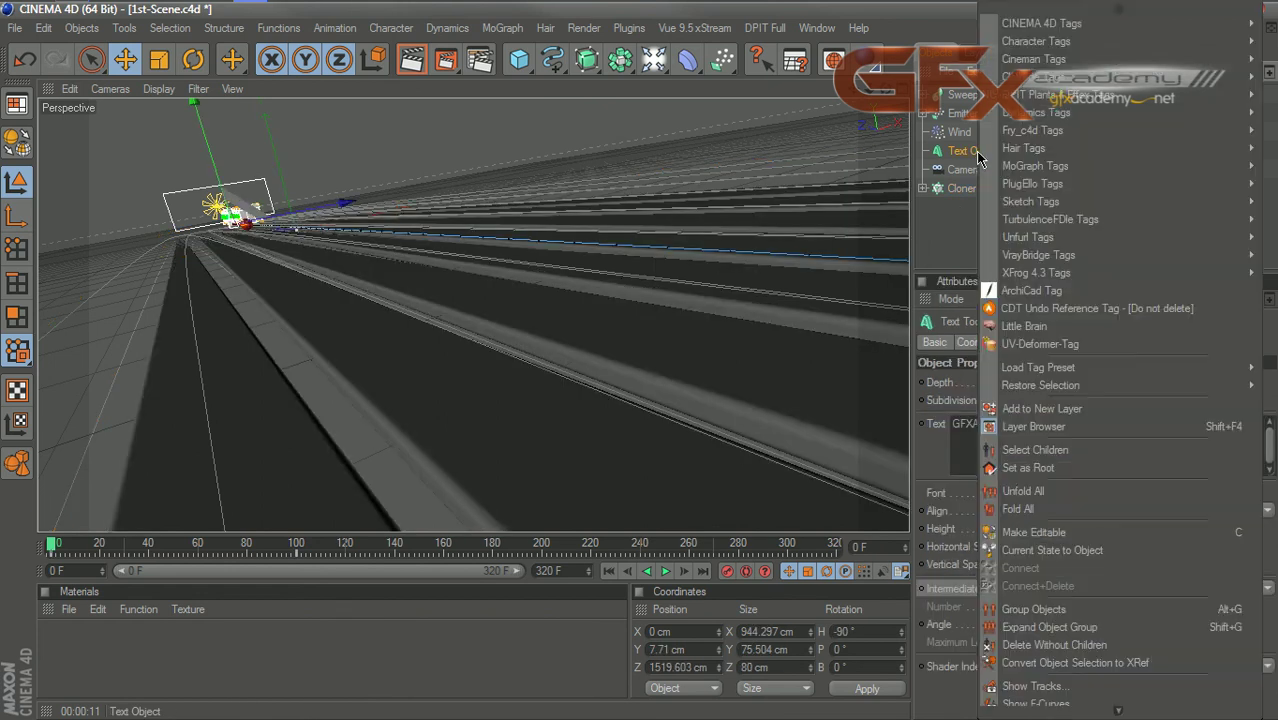
mouse_move(1040, 23)
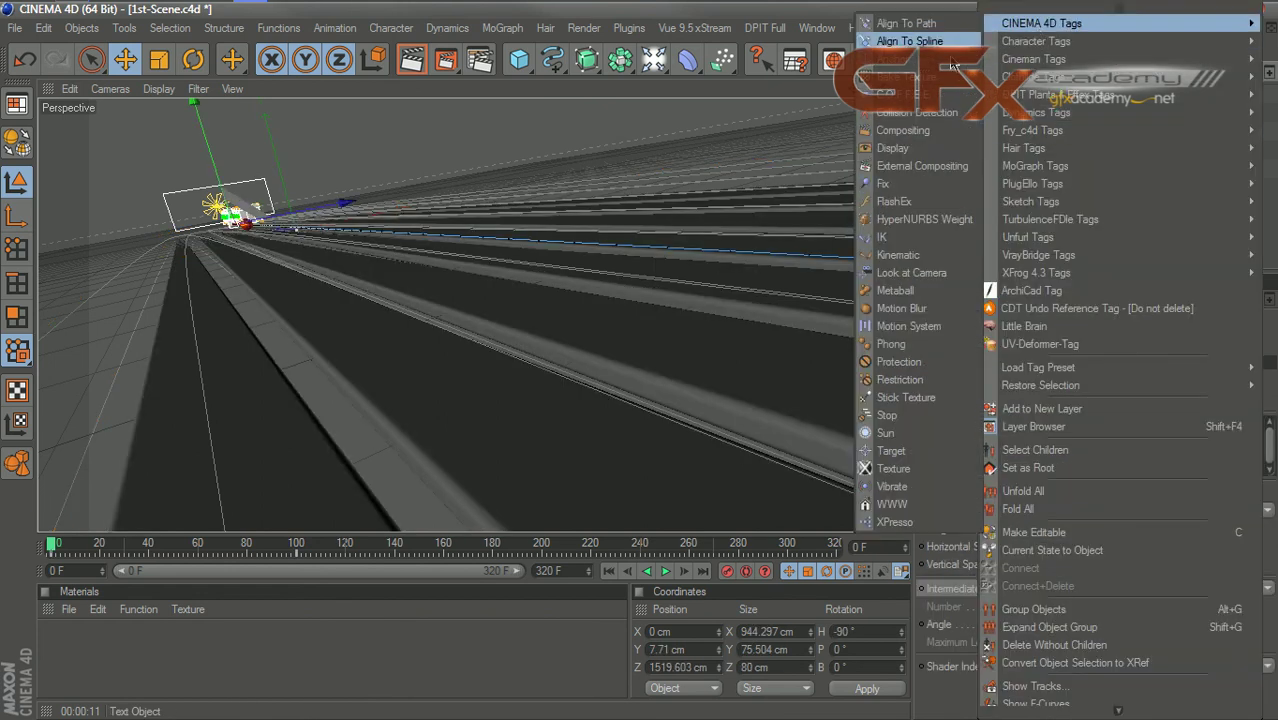
click(938, 137)
click(967, 400)
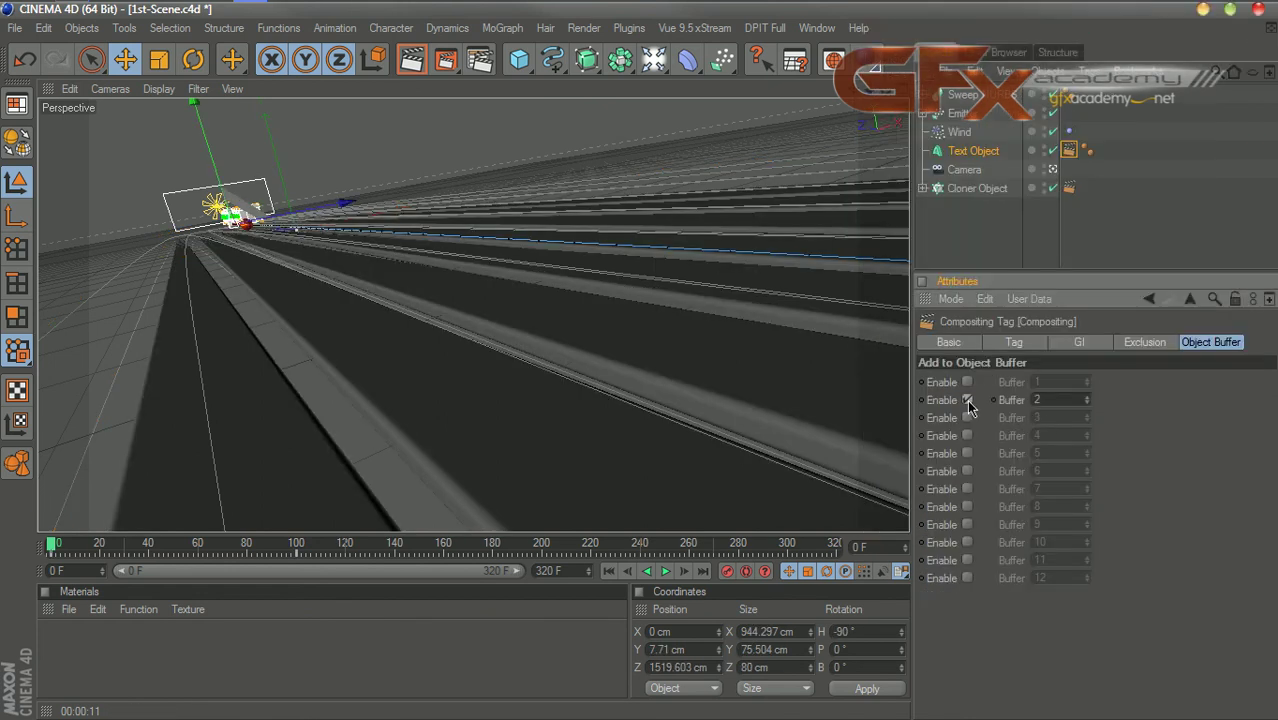
Step: Add a Compositing tag to the Emitter and enable object buffer 3 on it
click(960, 115)
right_click(962, 115)
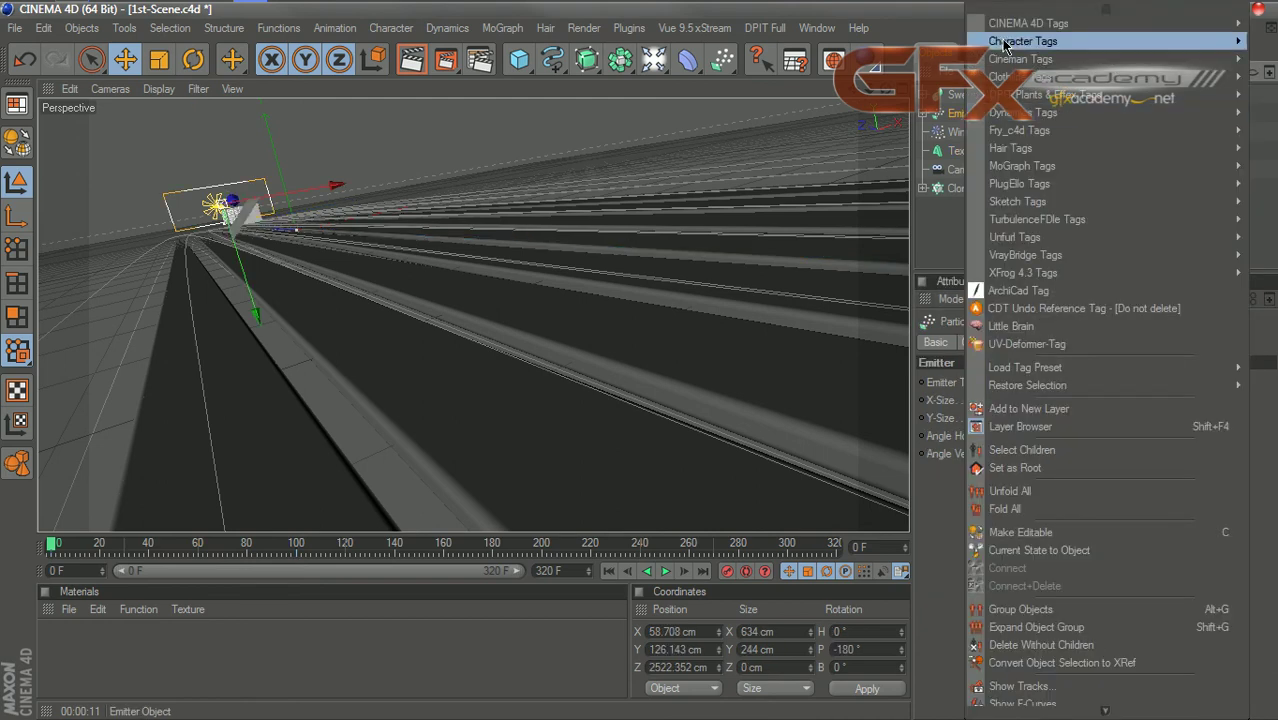
mouse_move(1030, 23)
click(900, 123)
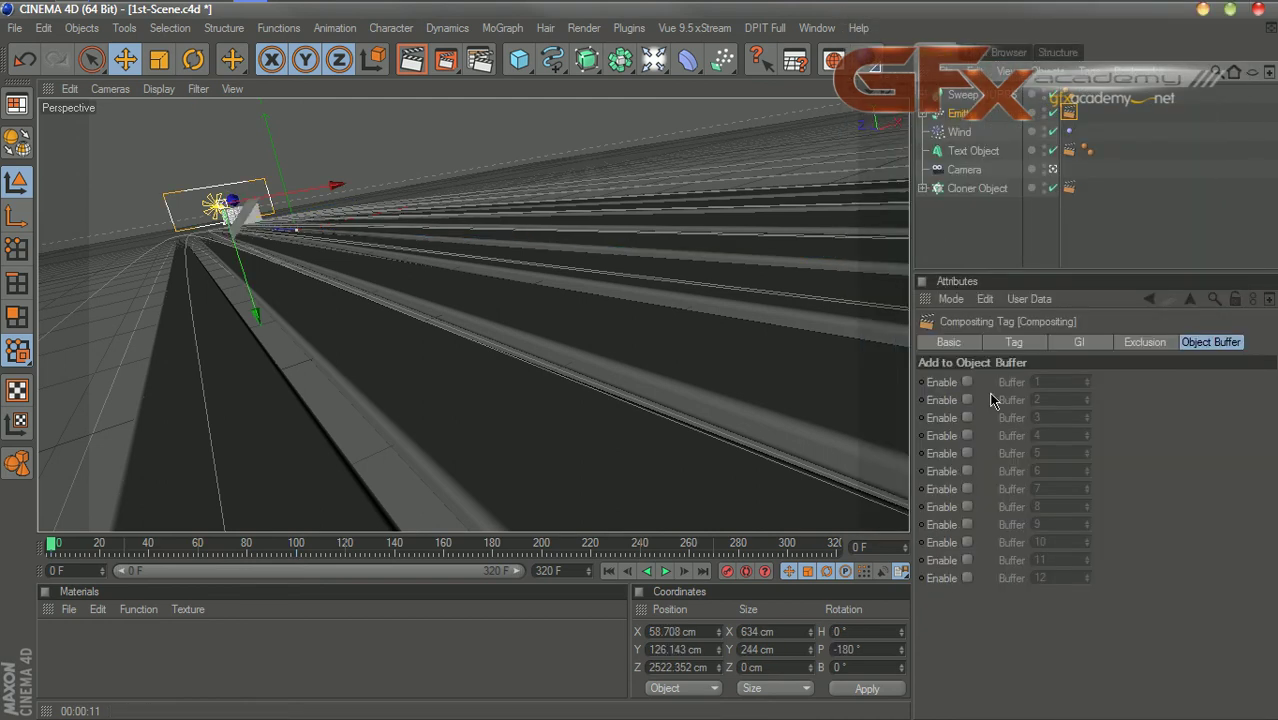
click(966, 418)
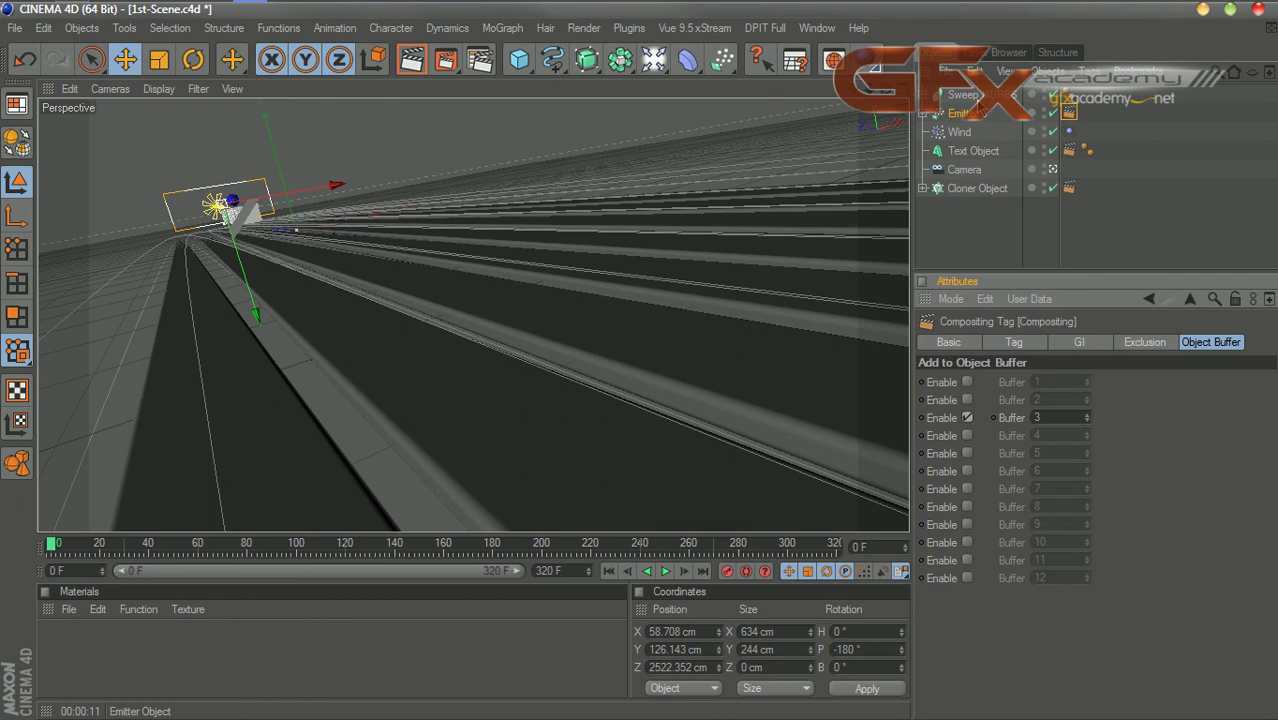
Step: Add a Compositing tag to the Sweep NURBS, enable object buffer 4 on it and clear the selection
right_click(980, 100)
mouse_move(1030, 23)
click(900, 123)
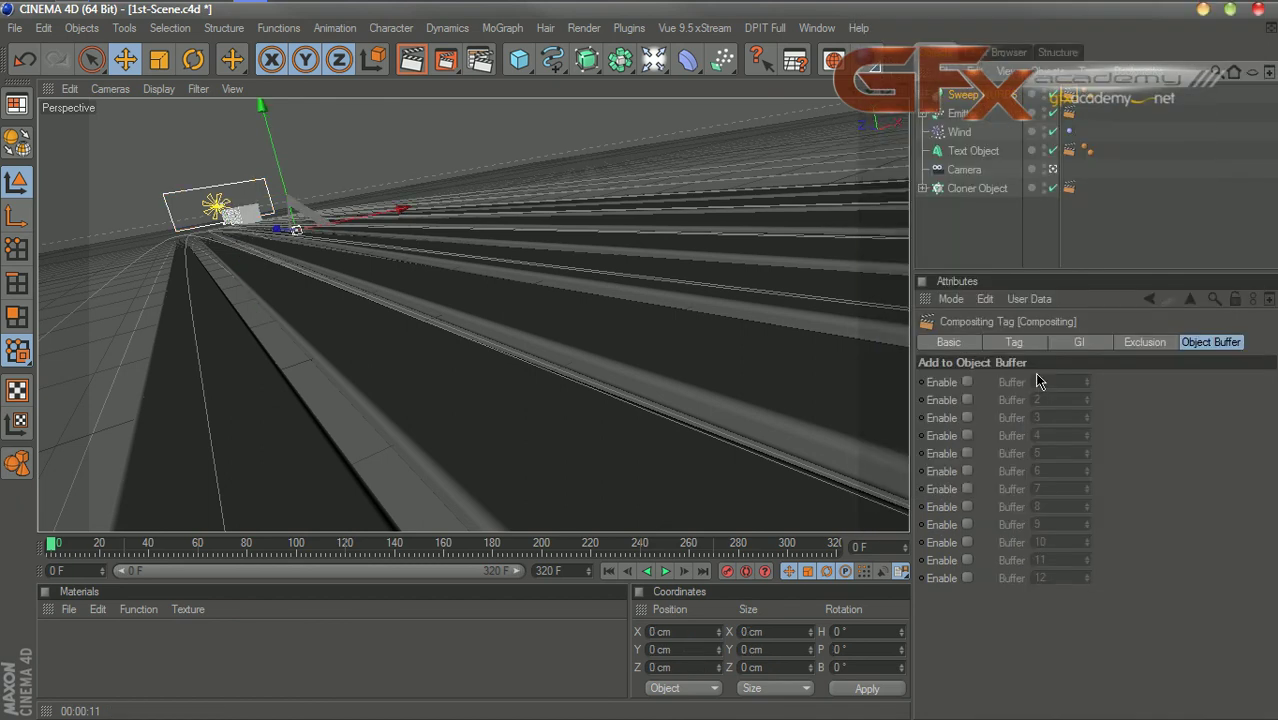
click(966, 436)
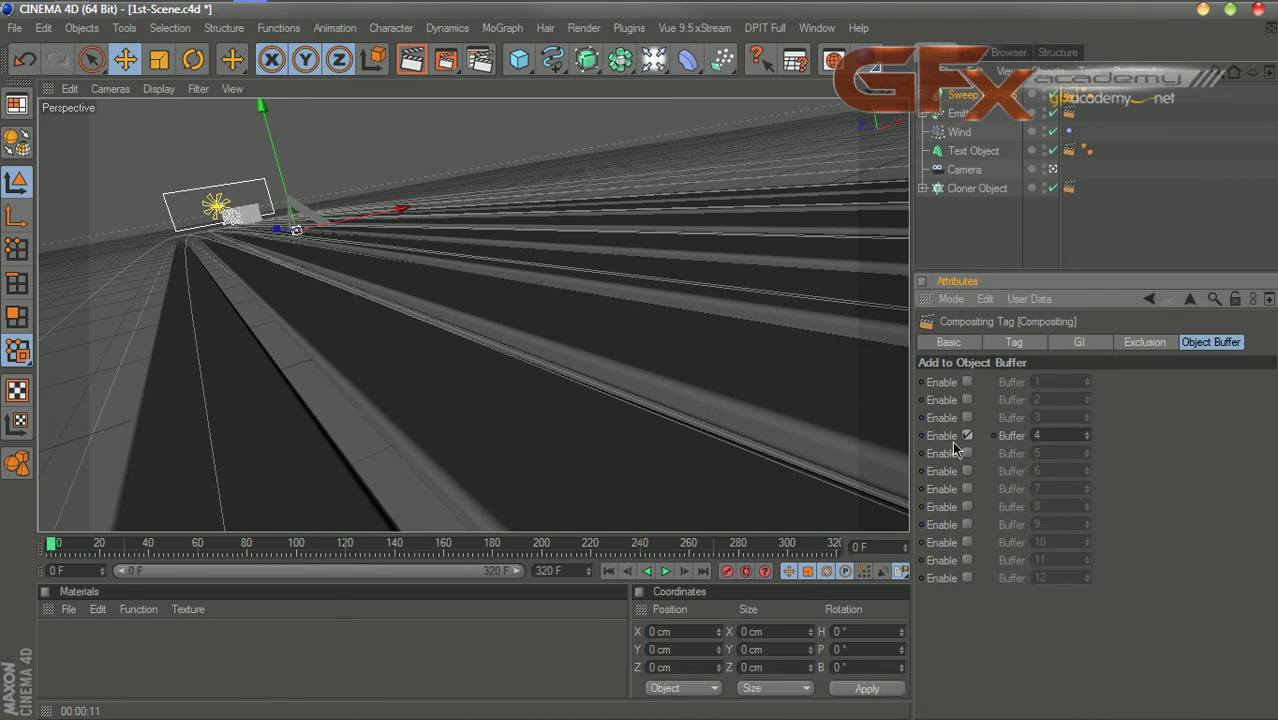
click(1110, 195)
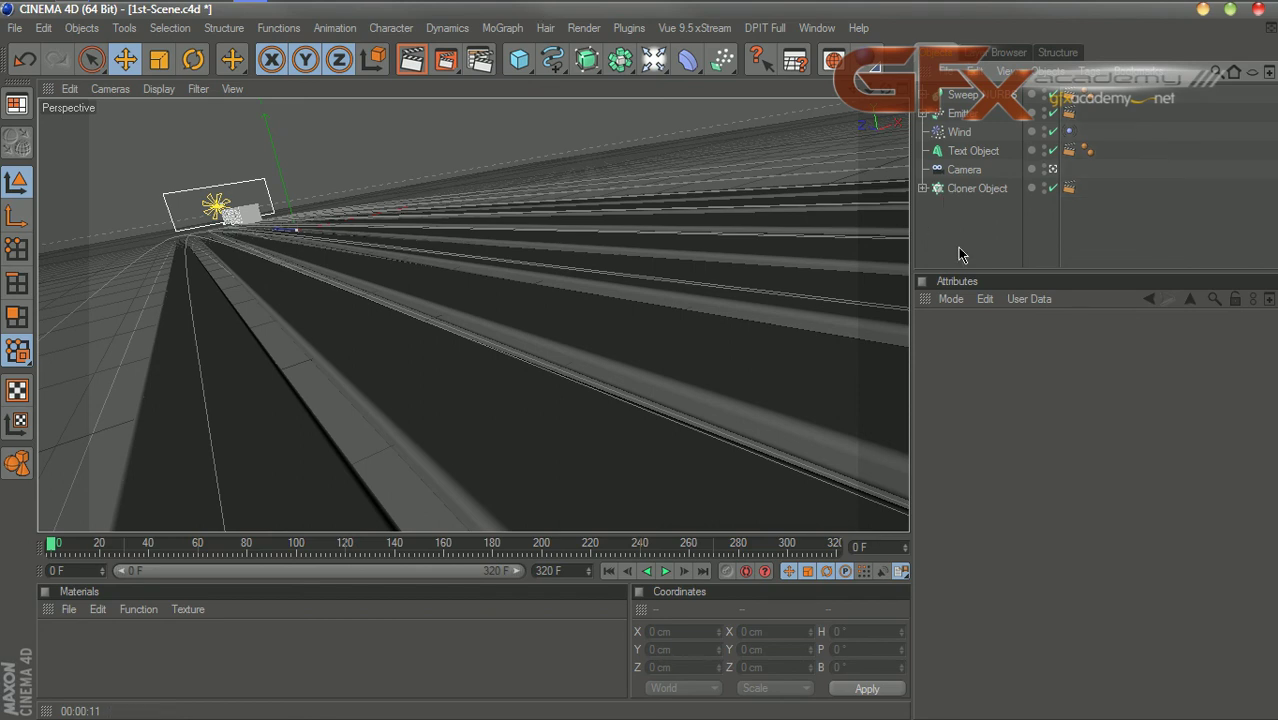
Step: Review the properties of the Cloner Object, Sweep NURBS and Text Object one after another
click(975, 189)
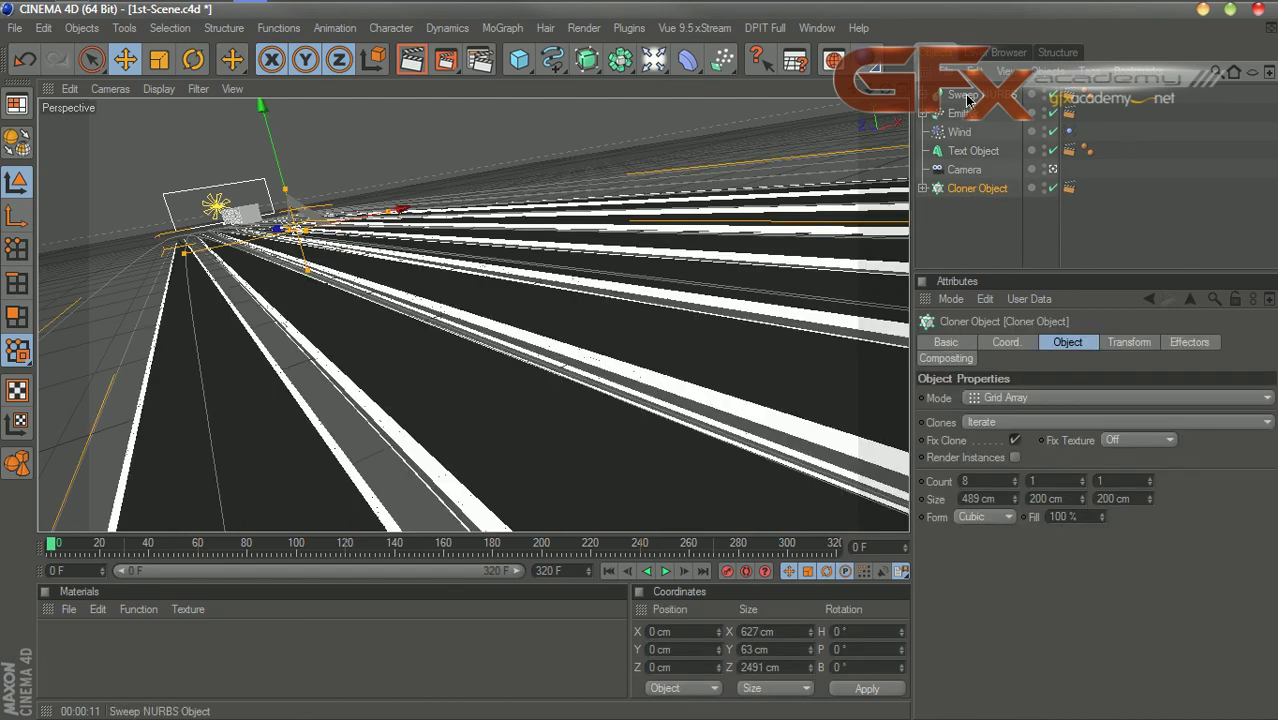
click(965, 95)
click(970, 151)
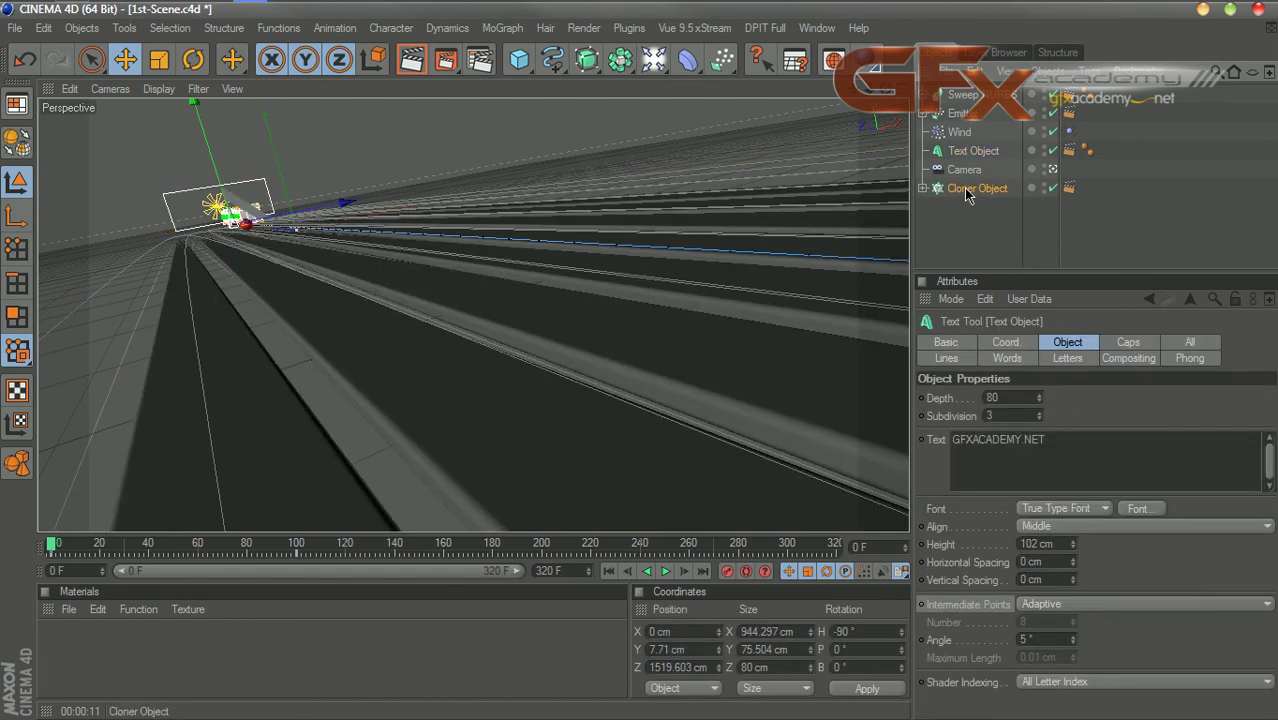
click(967, 193)
click(968, 220)
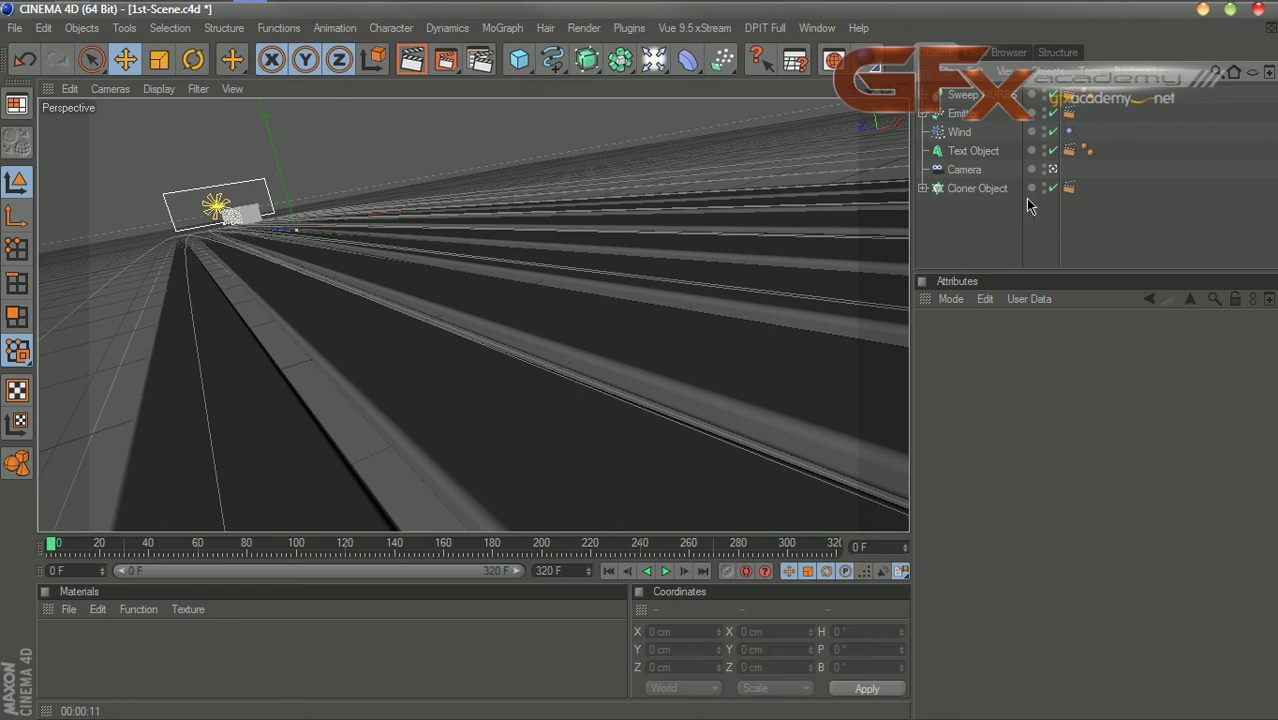
Step: Select the Cloner Object, Text Object, Emitter and Sweep NURBS together and check the Sweep NURBS's Compositing tag buffers
click(985, 190)
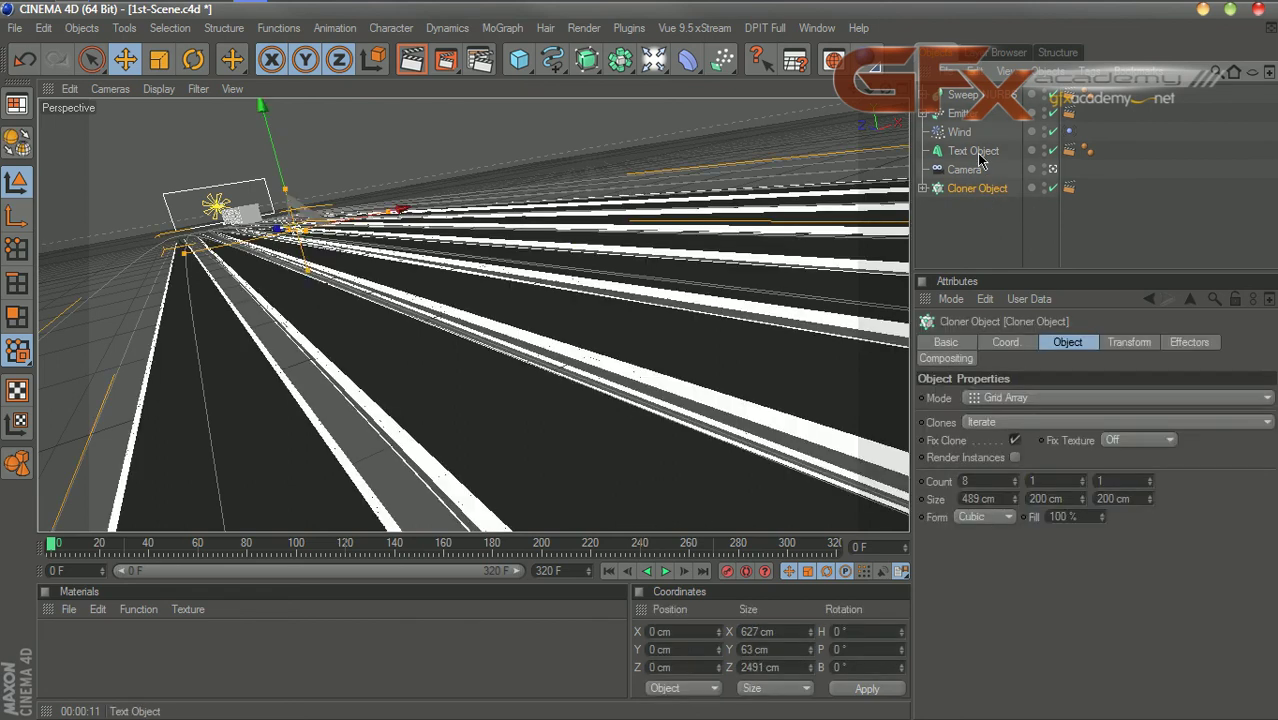
ctrl+click(972, 151)
ctrl+click(965, 114)
ctrl+click(963, 95)
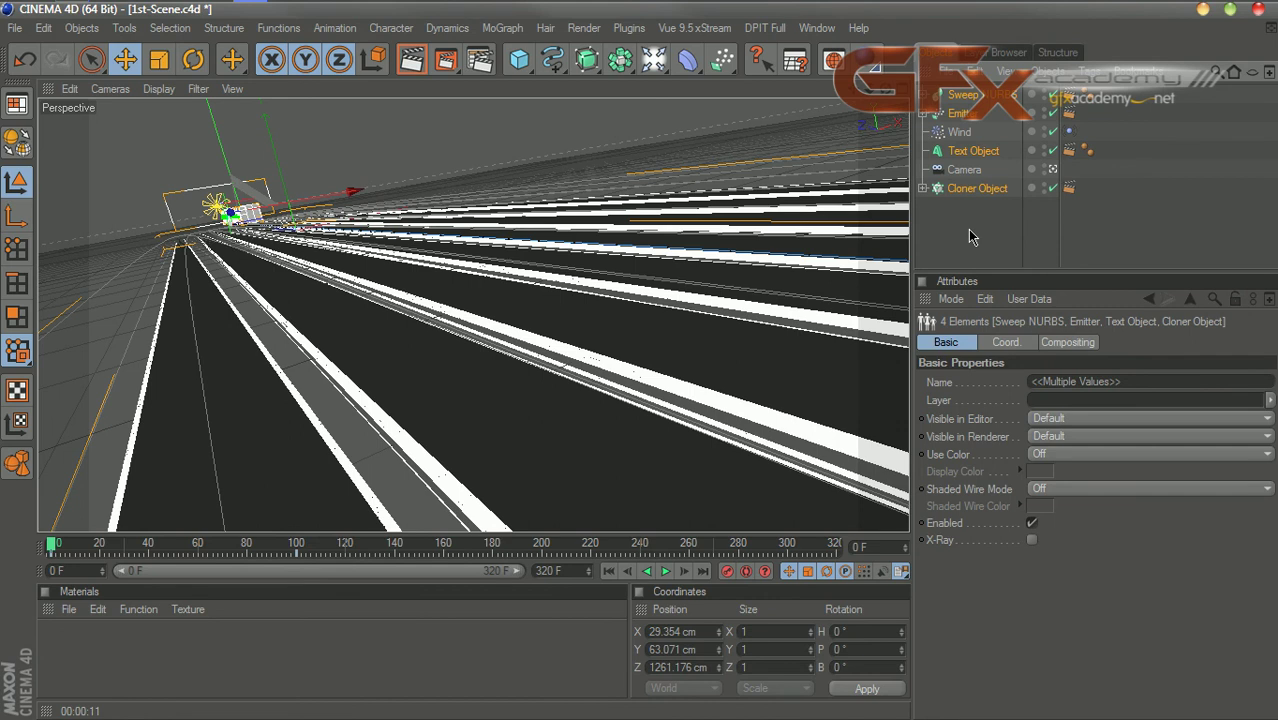
click(1069, 150)
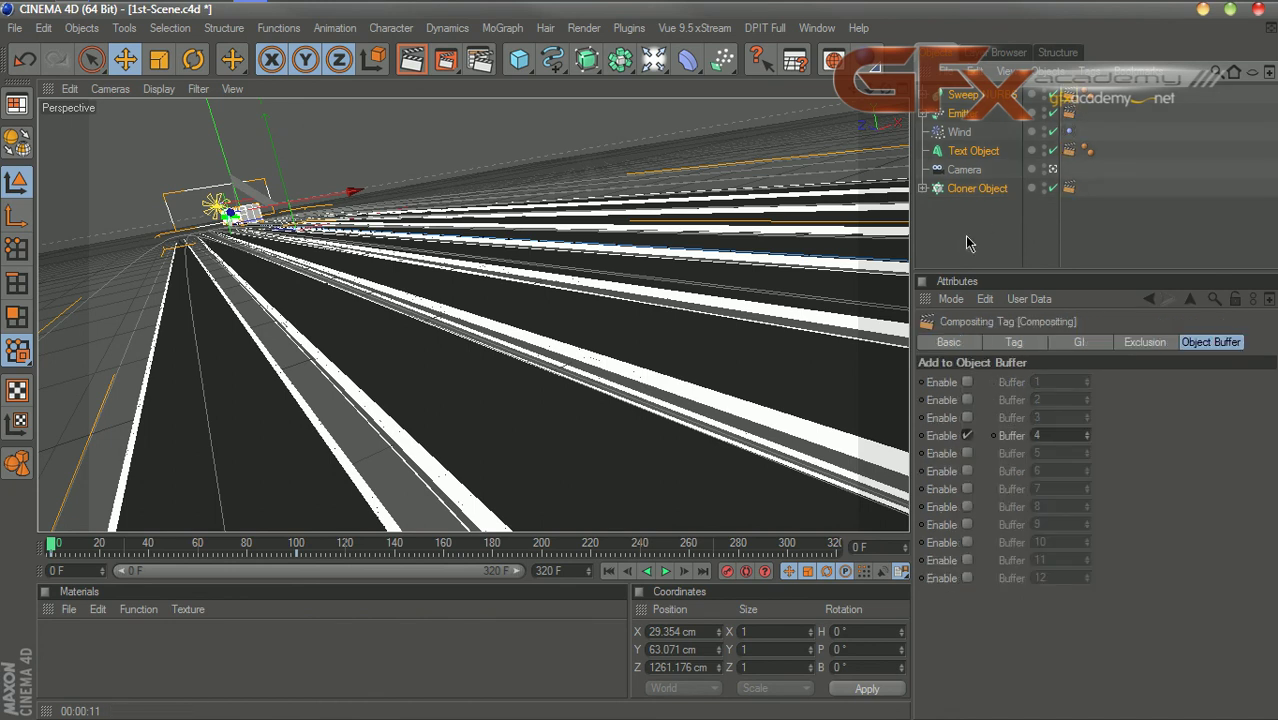
click(965, 246)
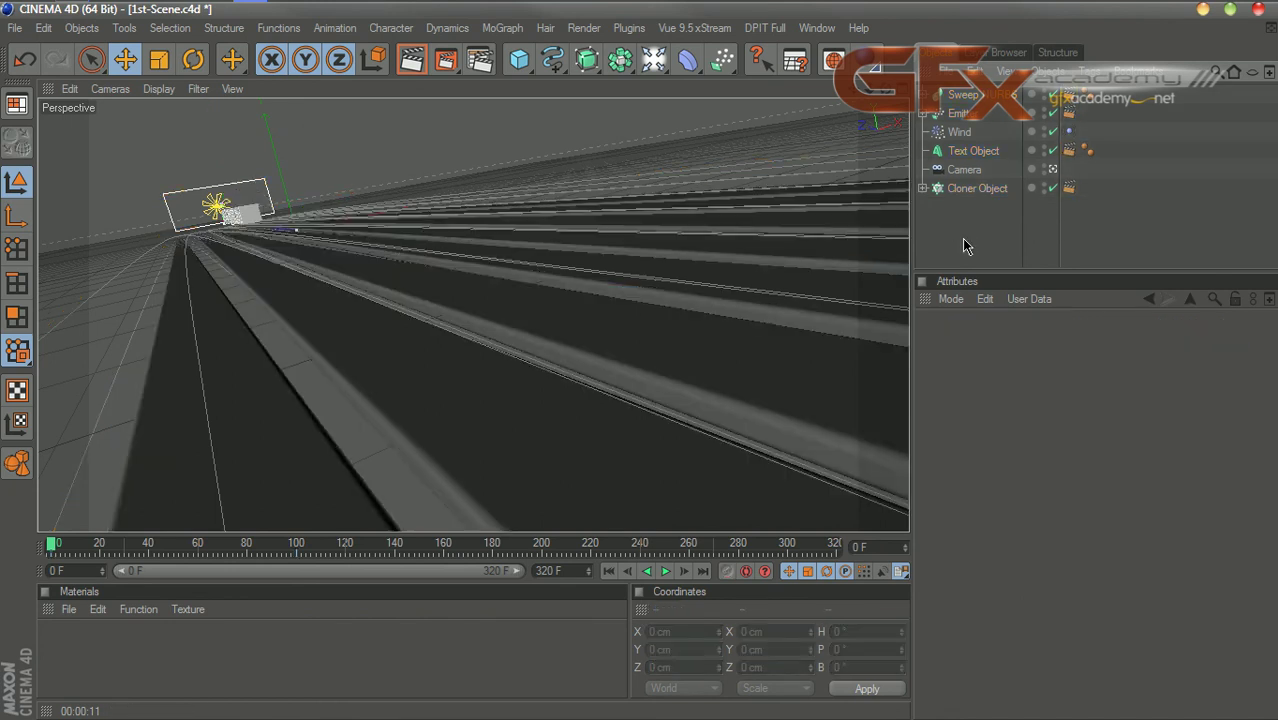
Step: Enable object buffer 12 as well on the Compositing tags of the Cloner Object, Text Object, Emitter and Sweep NURBS
click(1069, 190)
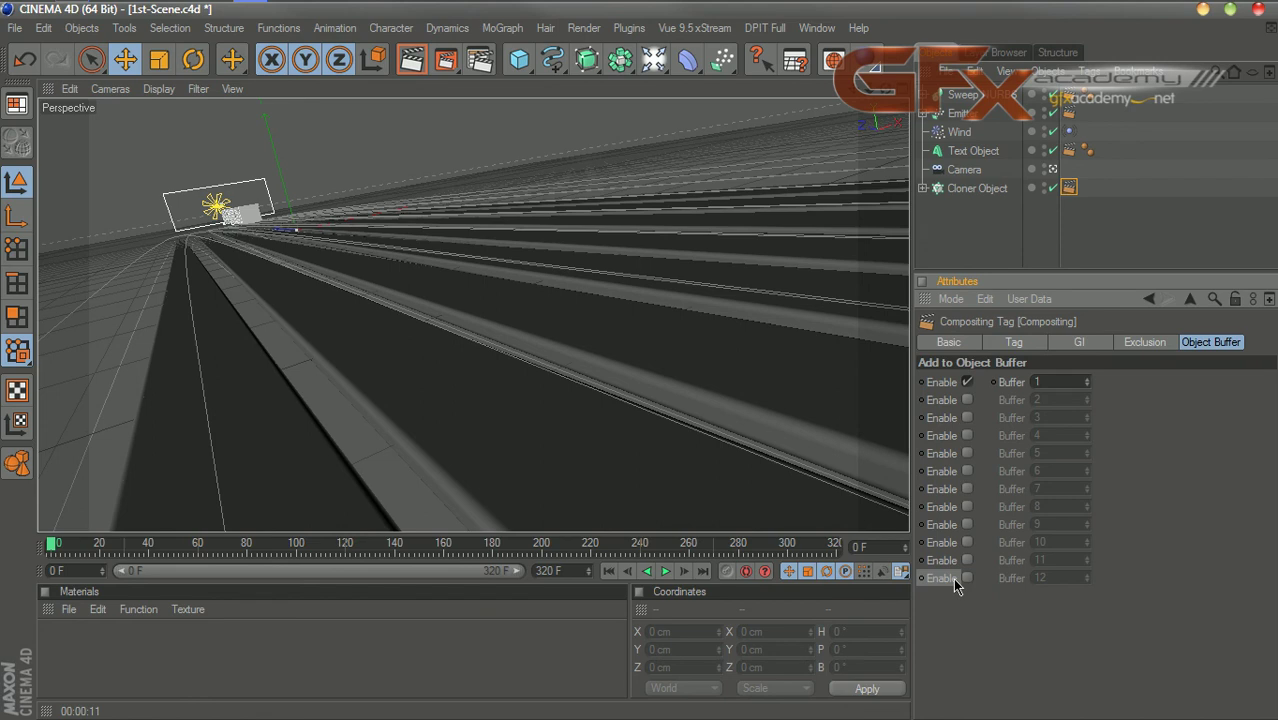
key(ctrl+d)
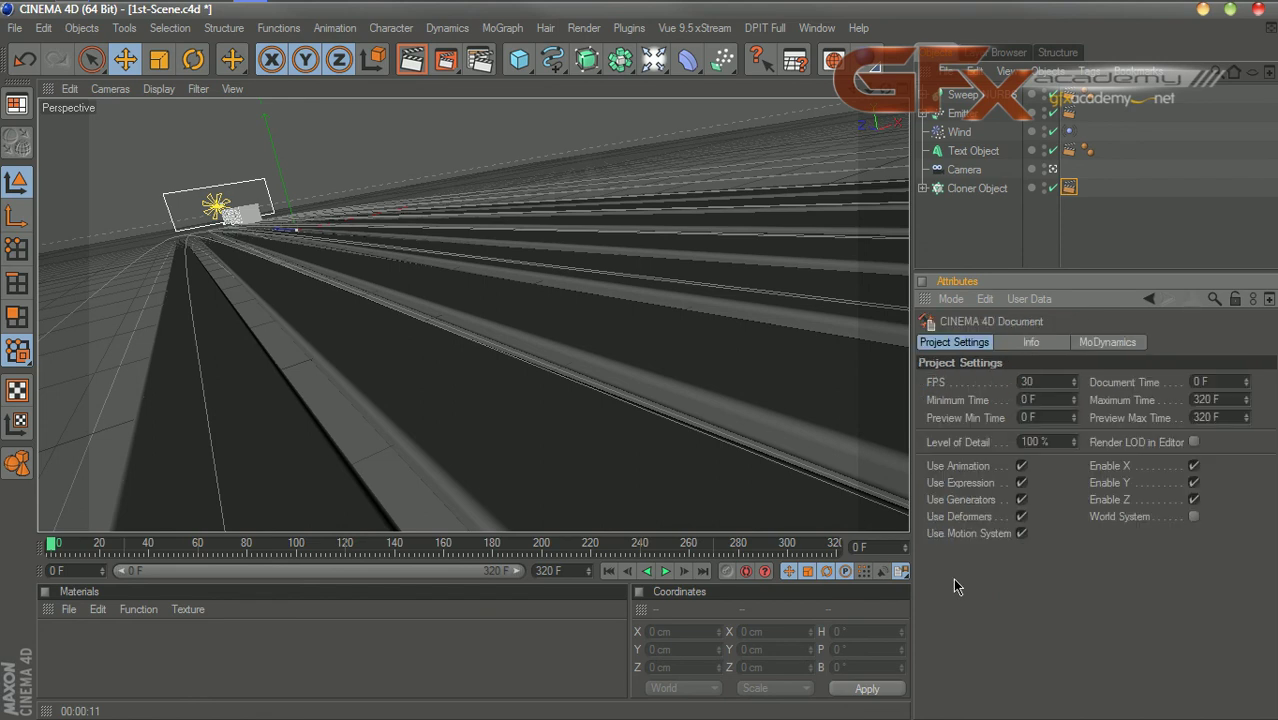
click(1069, 187)
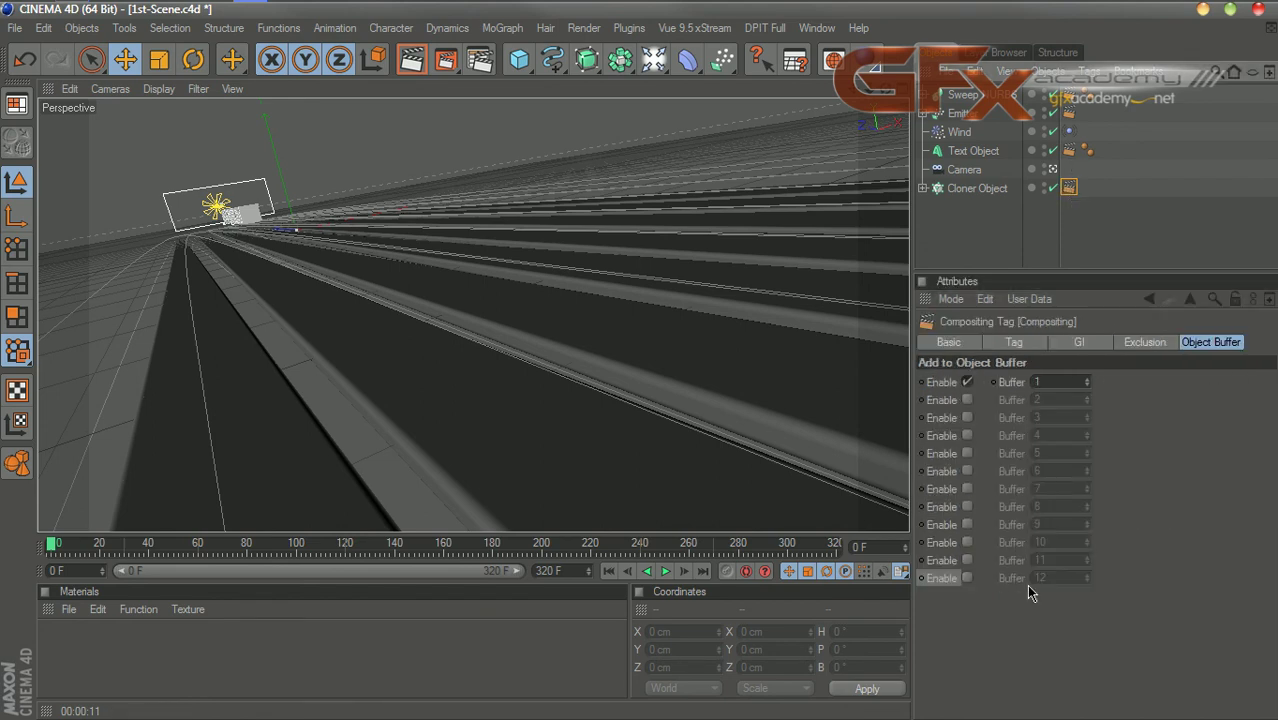
click(967, 578)
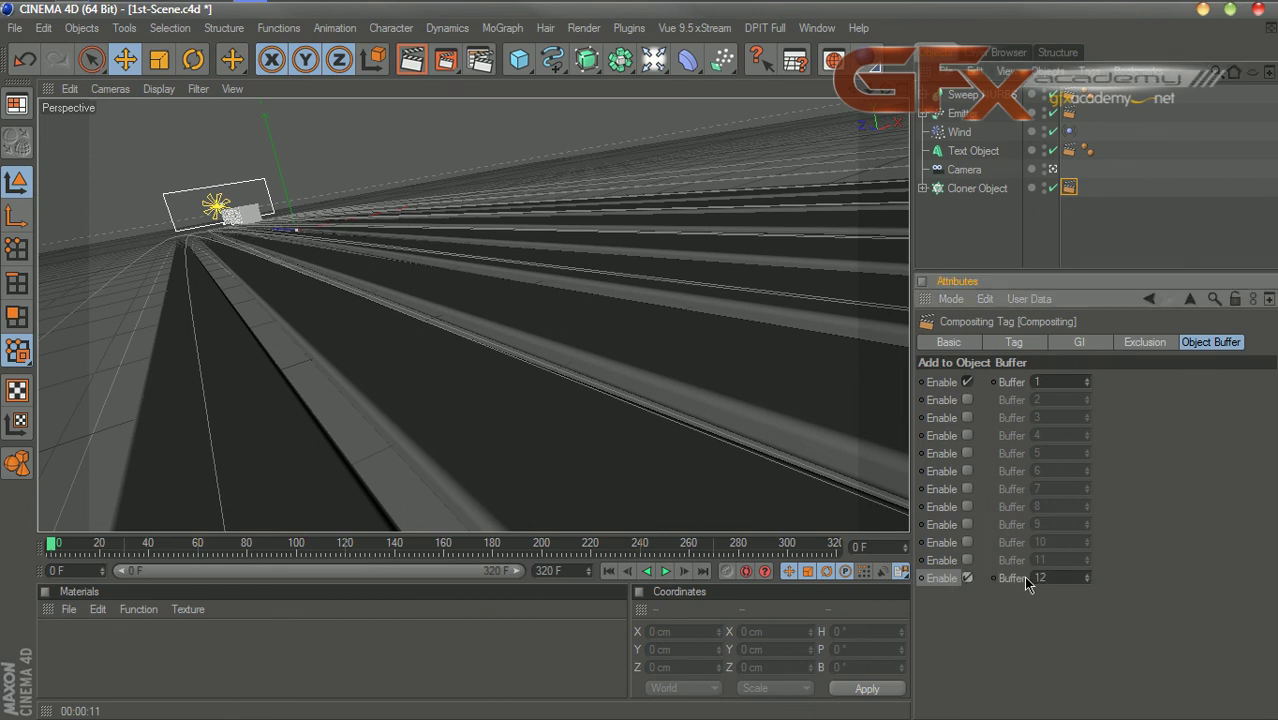
click(1069, 150)
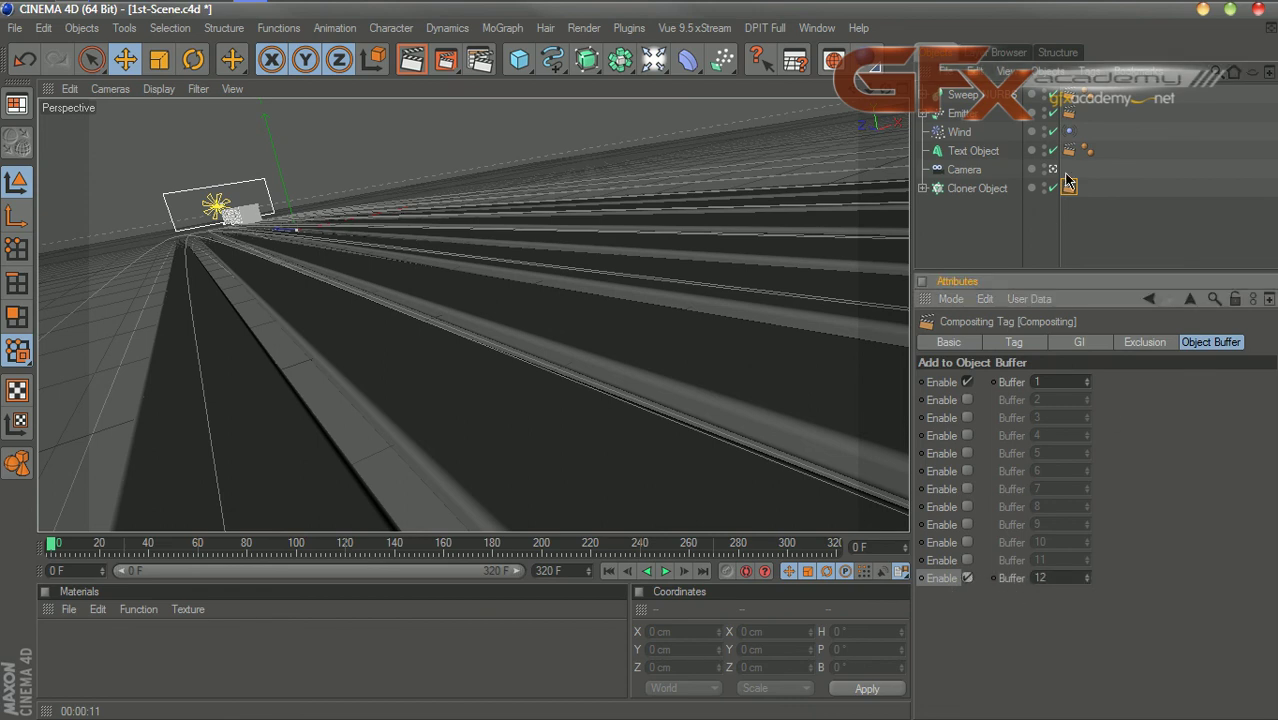
click(967, 578)
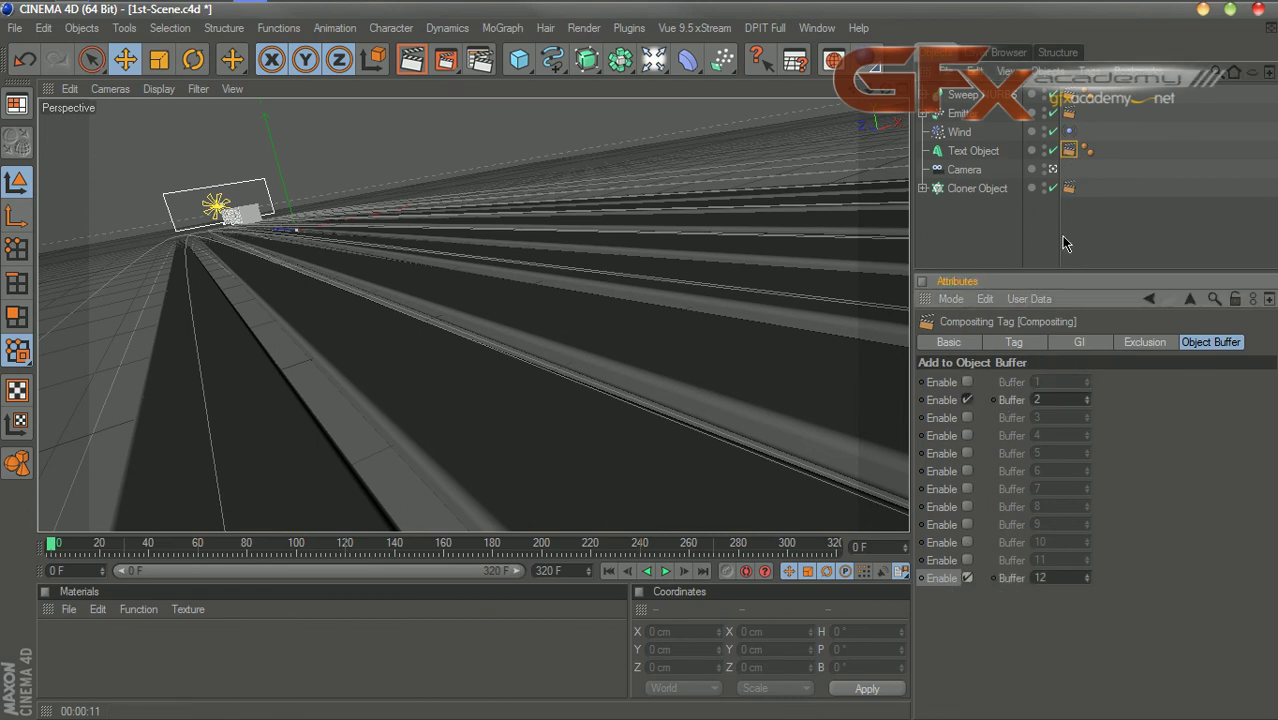
click(1069, 113)
click(968, 579)
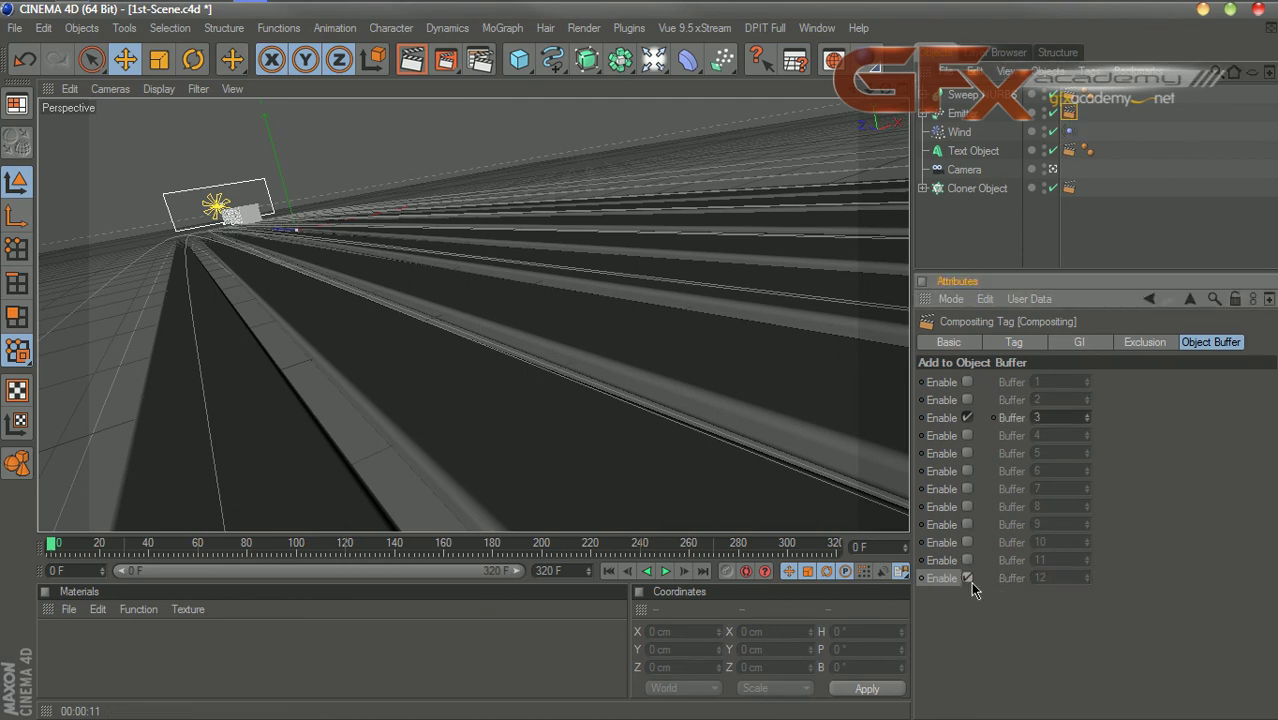
click(1069, 188)
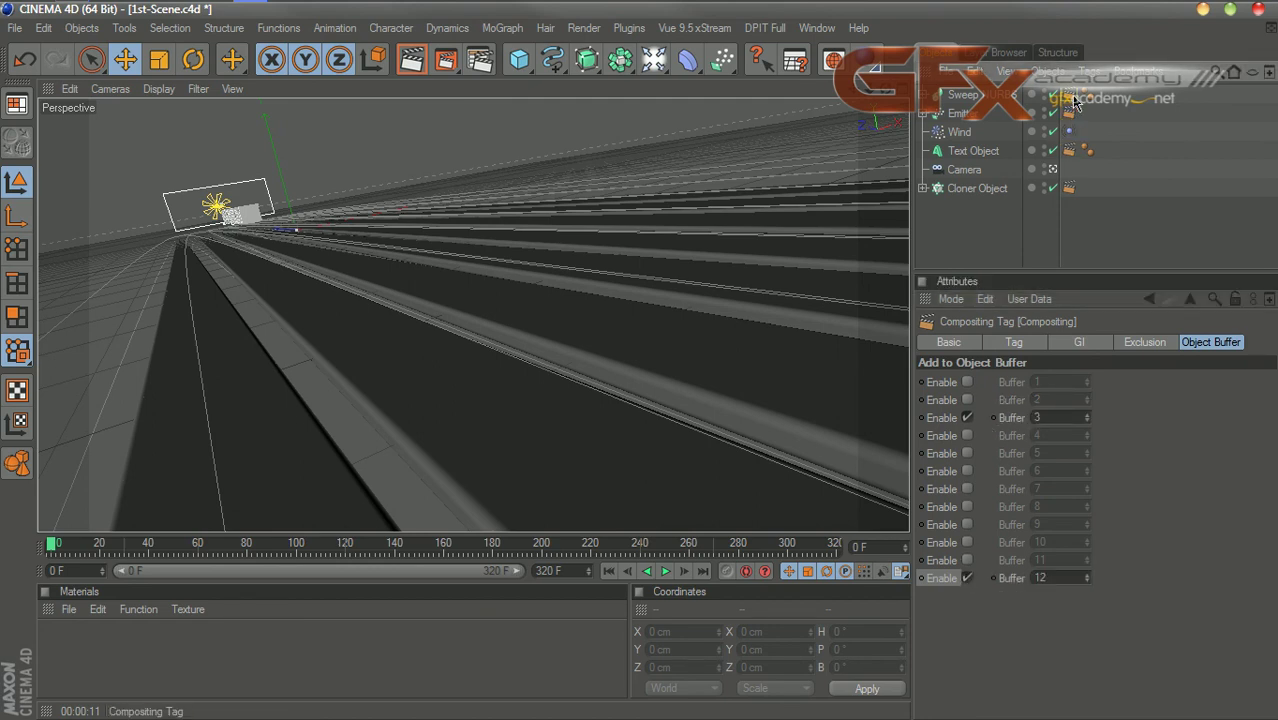
click(967, 579)
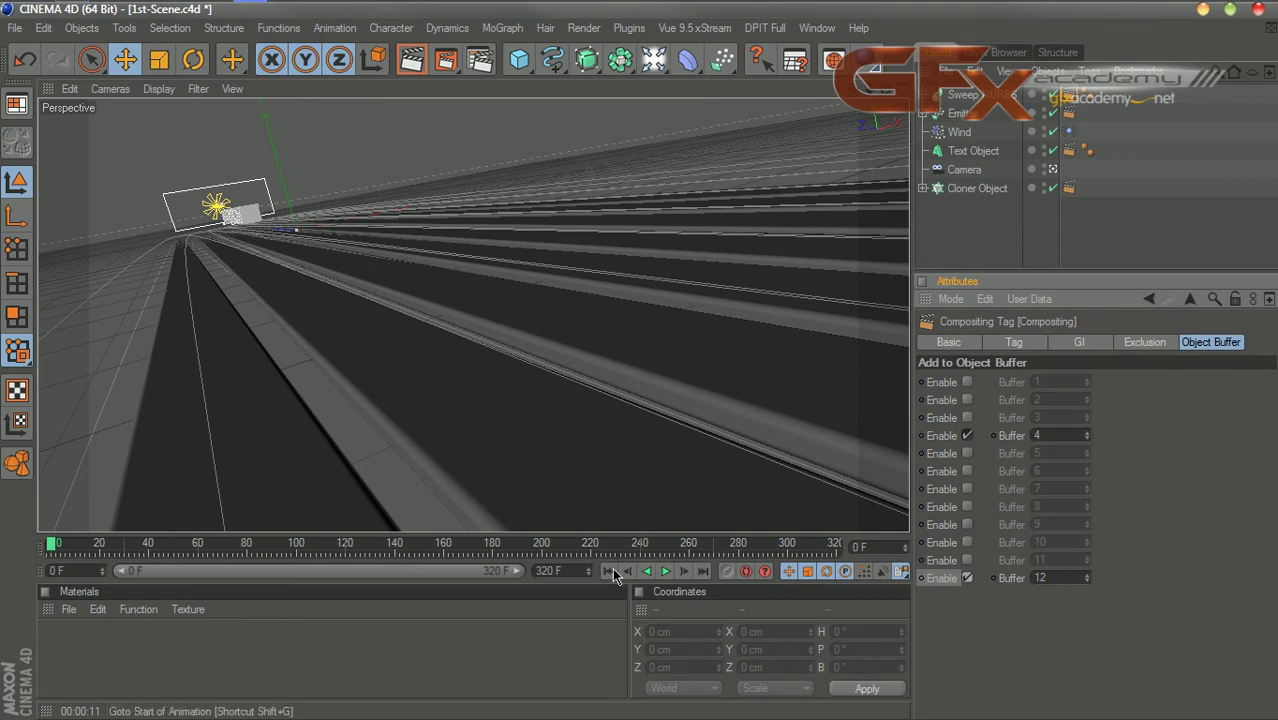
Step: Clear the selection and play the animation from the start to about frame 39
click(415, 285)
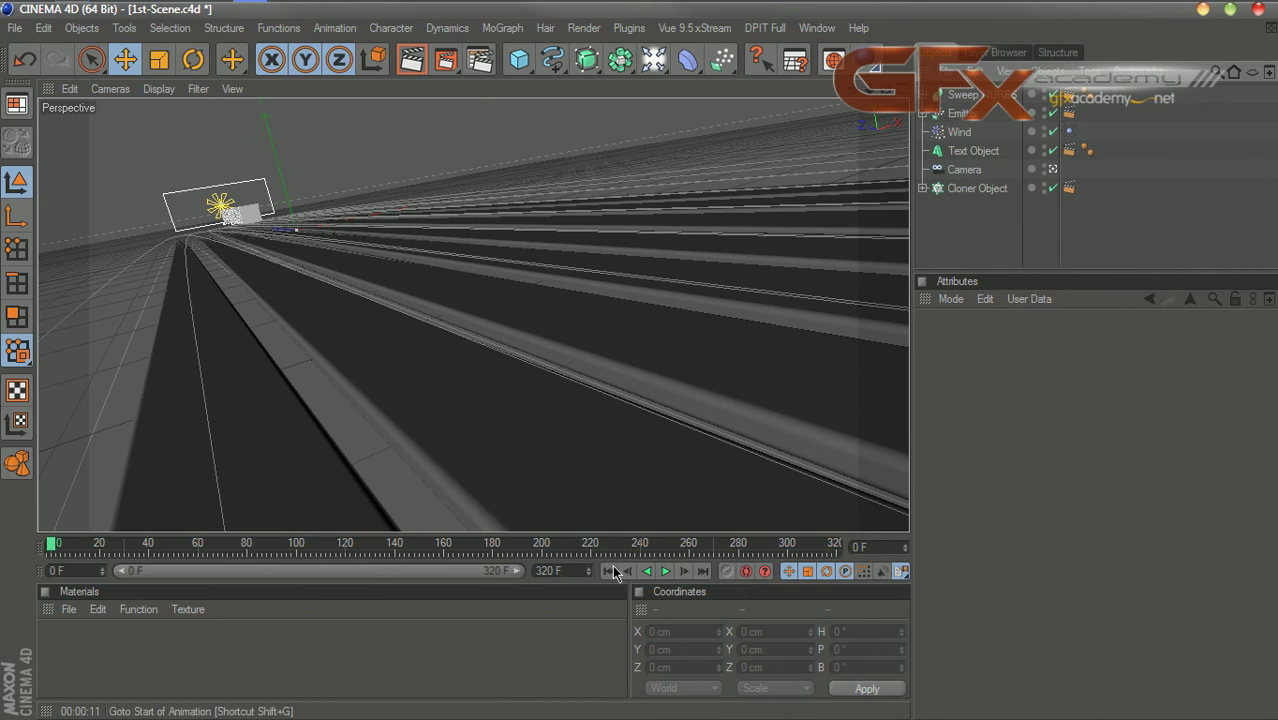
click(665, 571)
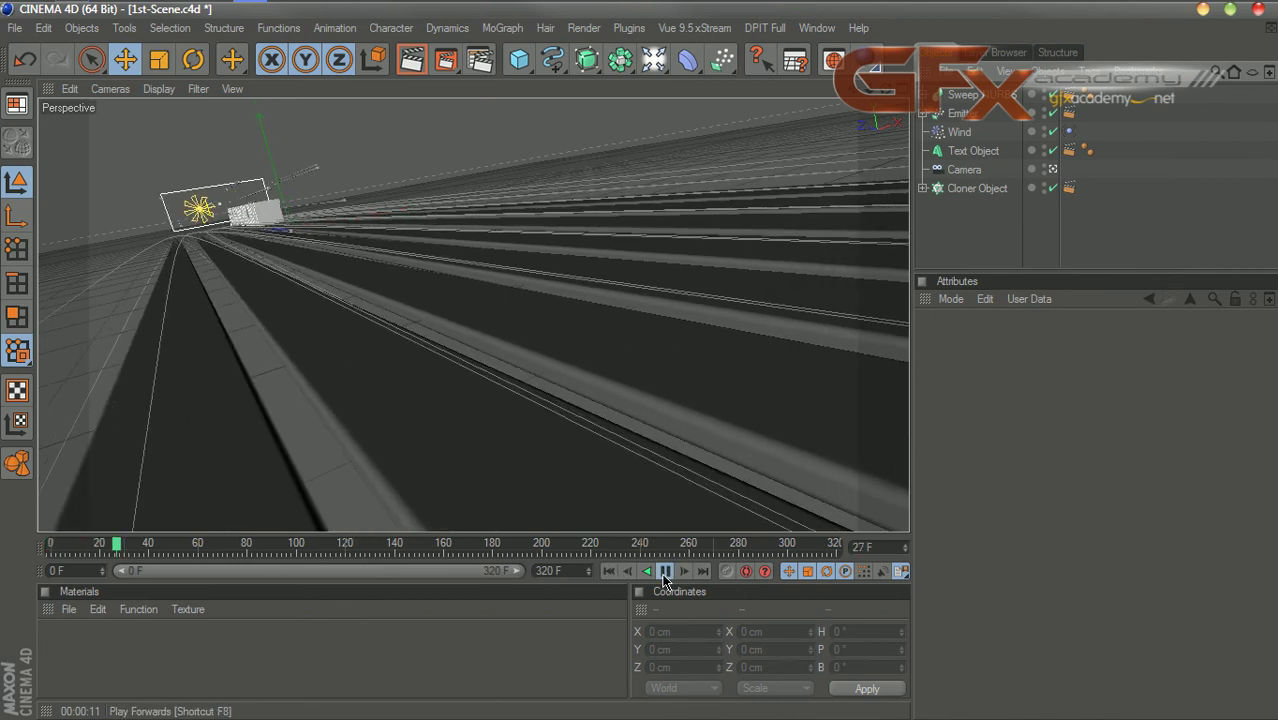
click(665, 571)
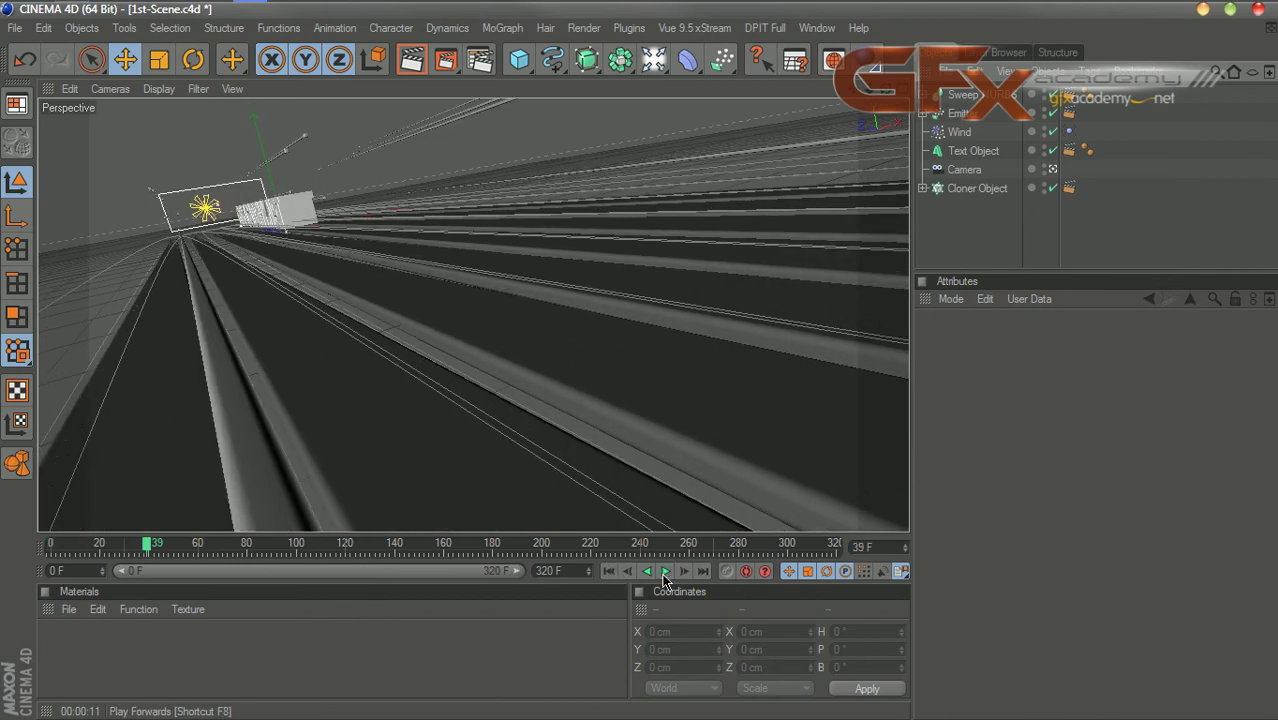
Step: Try an Angle Horizontal of 25° and an Angle Vertical of 19° on the Emitter and replay the animation to about frame 50
click(955, 114)
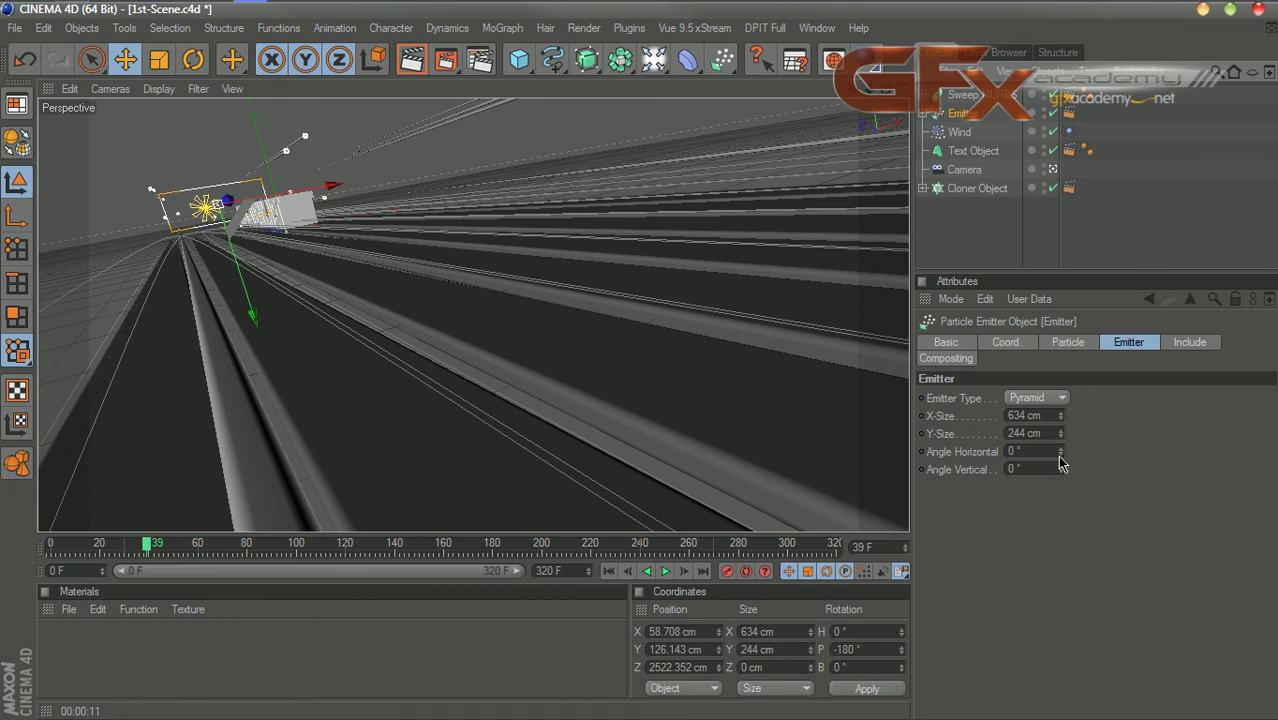
drag(1062, 457, 1064, 450)
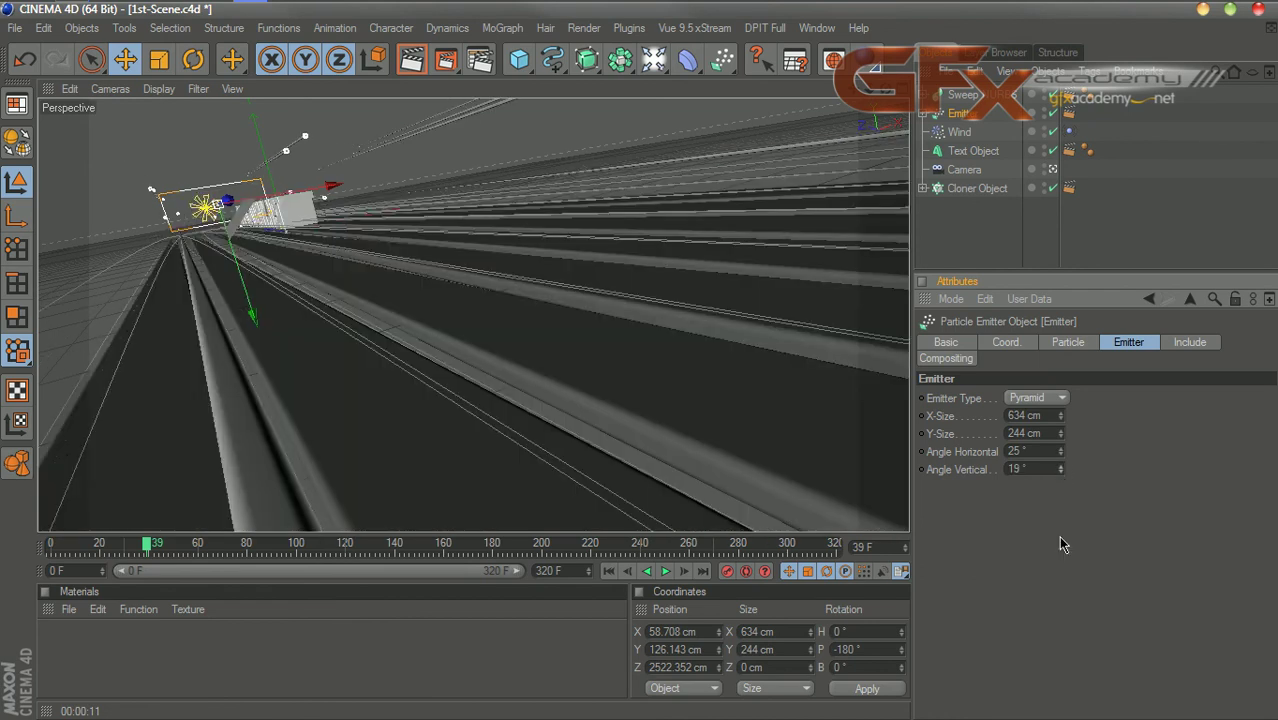
click(612, 572)
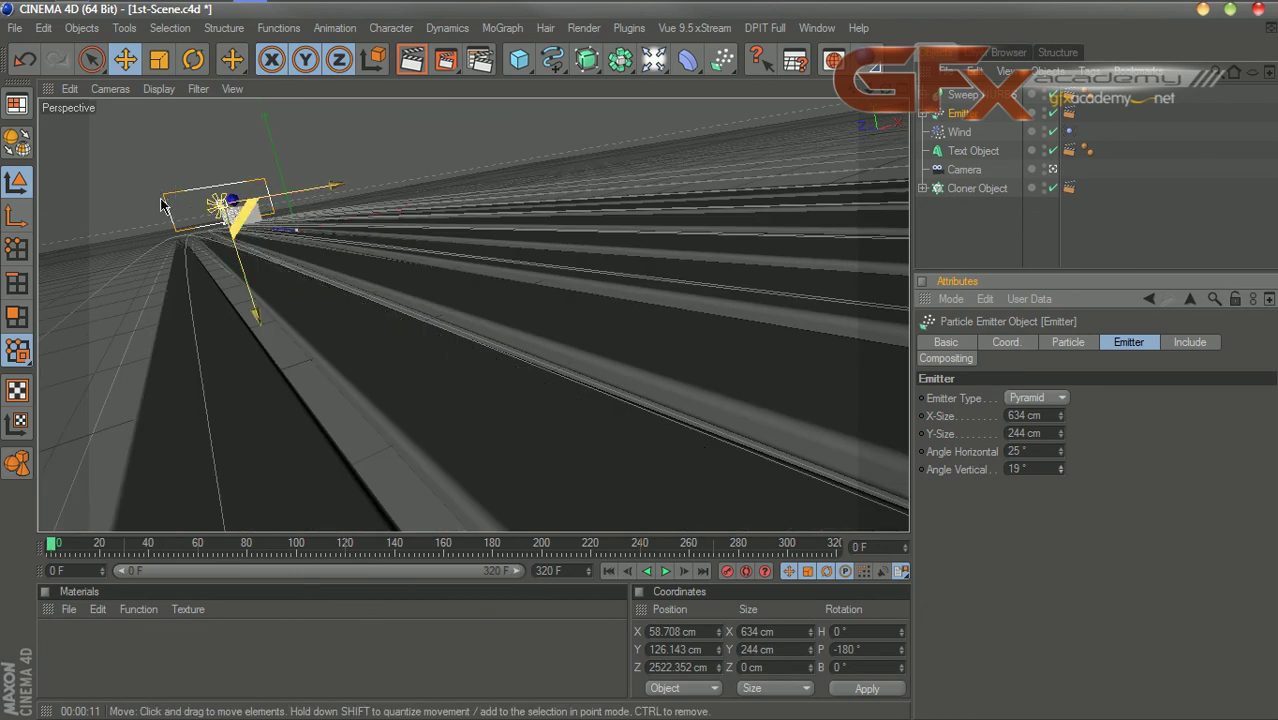
click(666, 572)
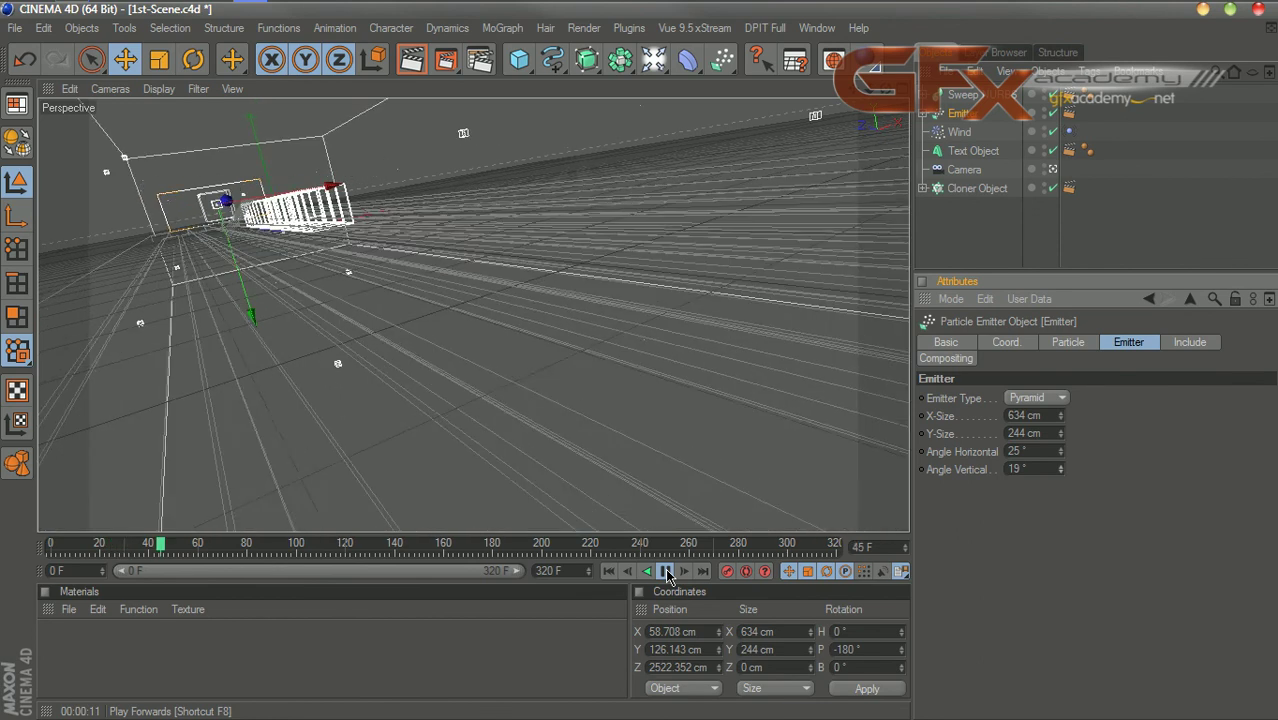
click(666, 572)
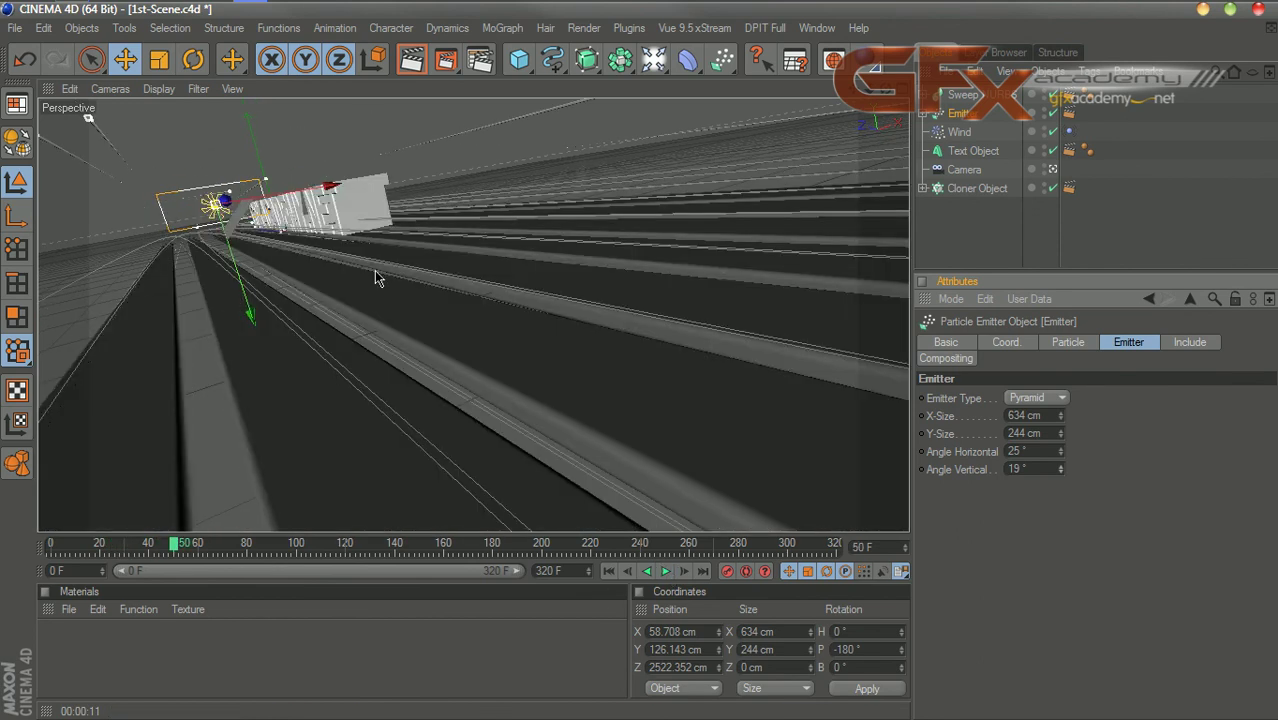
Step: Set the Emitter's Angle Horizontal and Angle Vertical back to 0°
click(1046, 451)
text(0)
click(1018, 469)
text(0)
Step: Return the animation to frame 0 and set the Emitter's particle Rotation to 60°
click(608, 571)
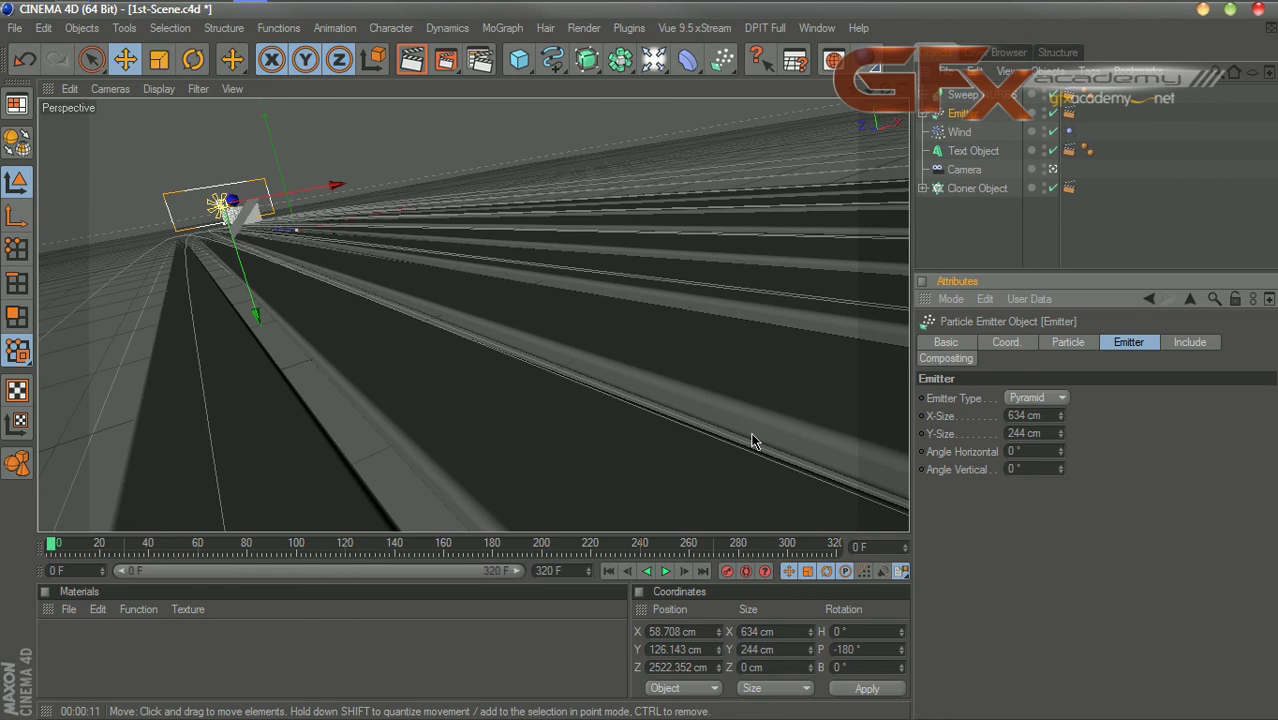
click(1070, 344)
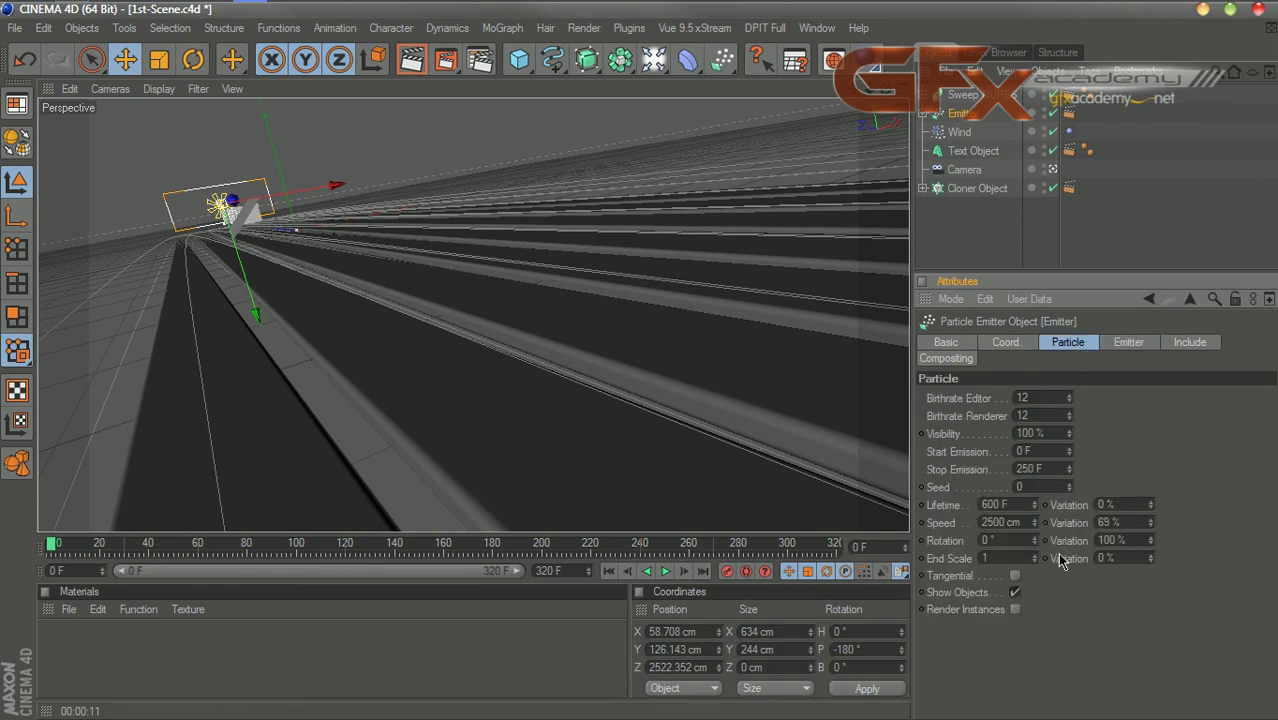
click(992, 541)
text(6)
Step: Play the animation to about frame 82 to check the rotating particles, and return to the start
click(666, 572)
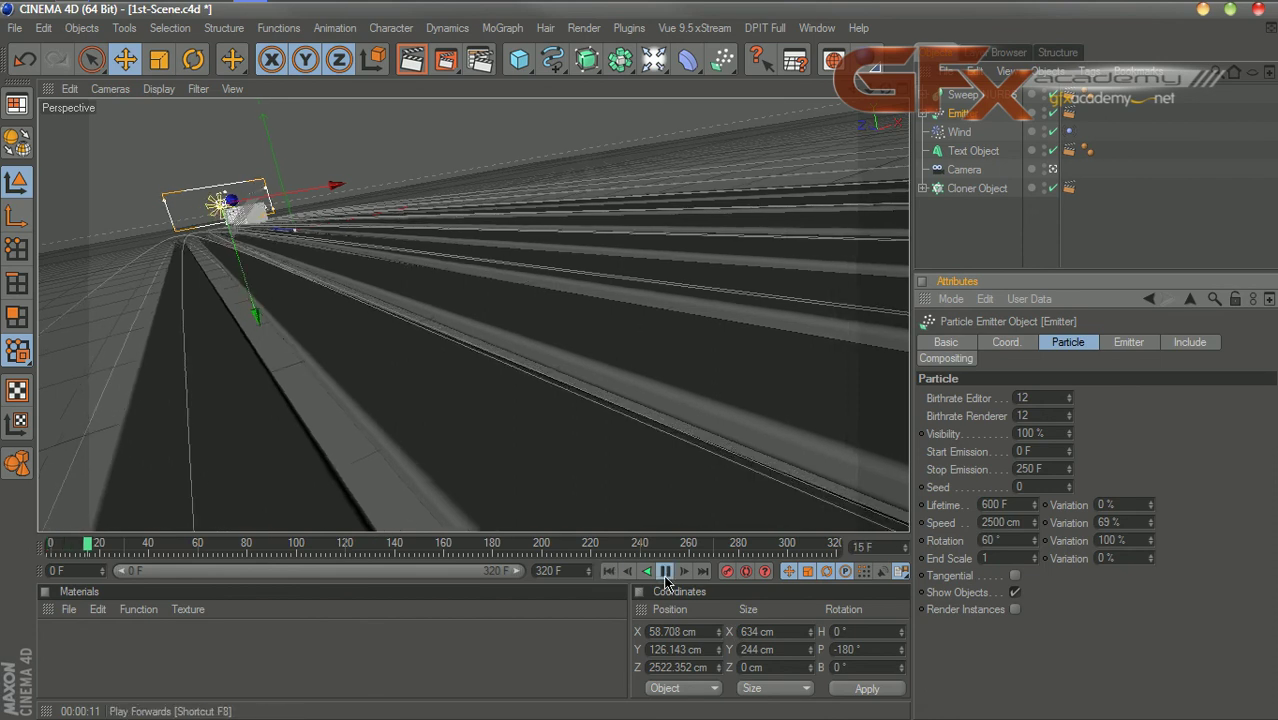
click(666, 573)
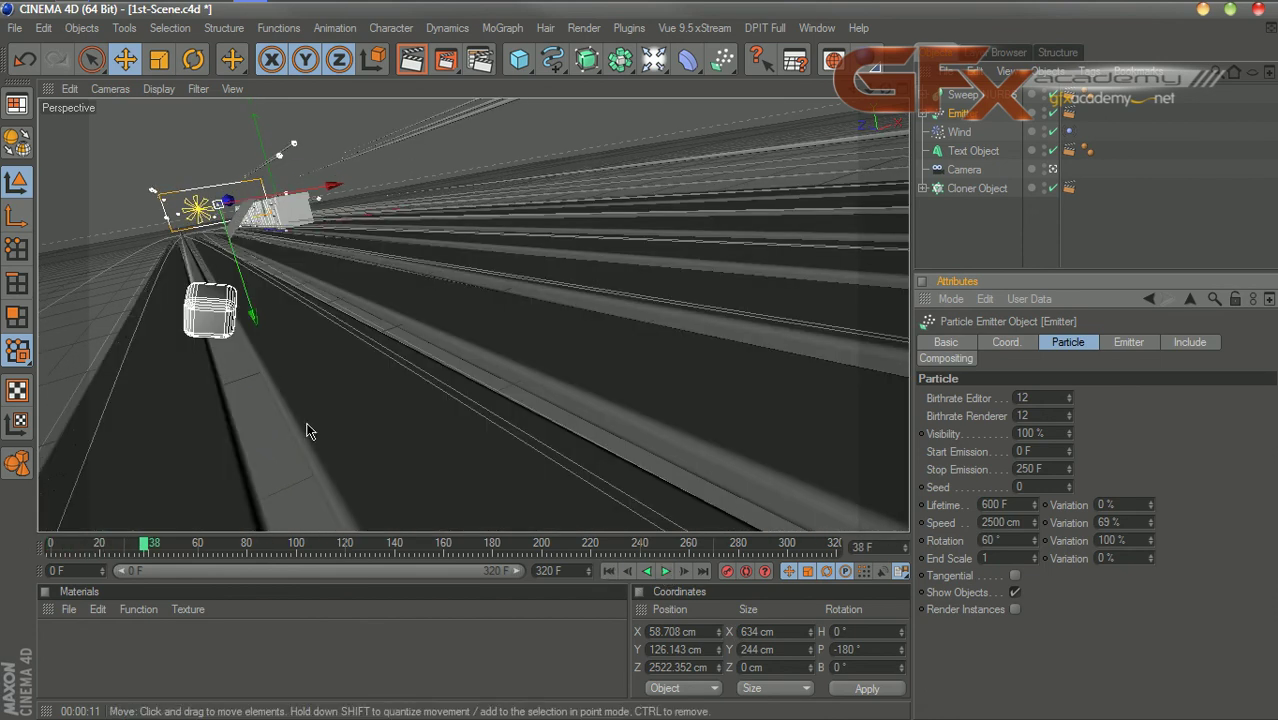
click(667, 571)
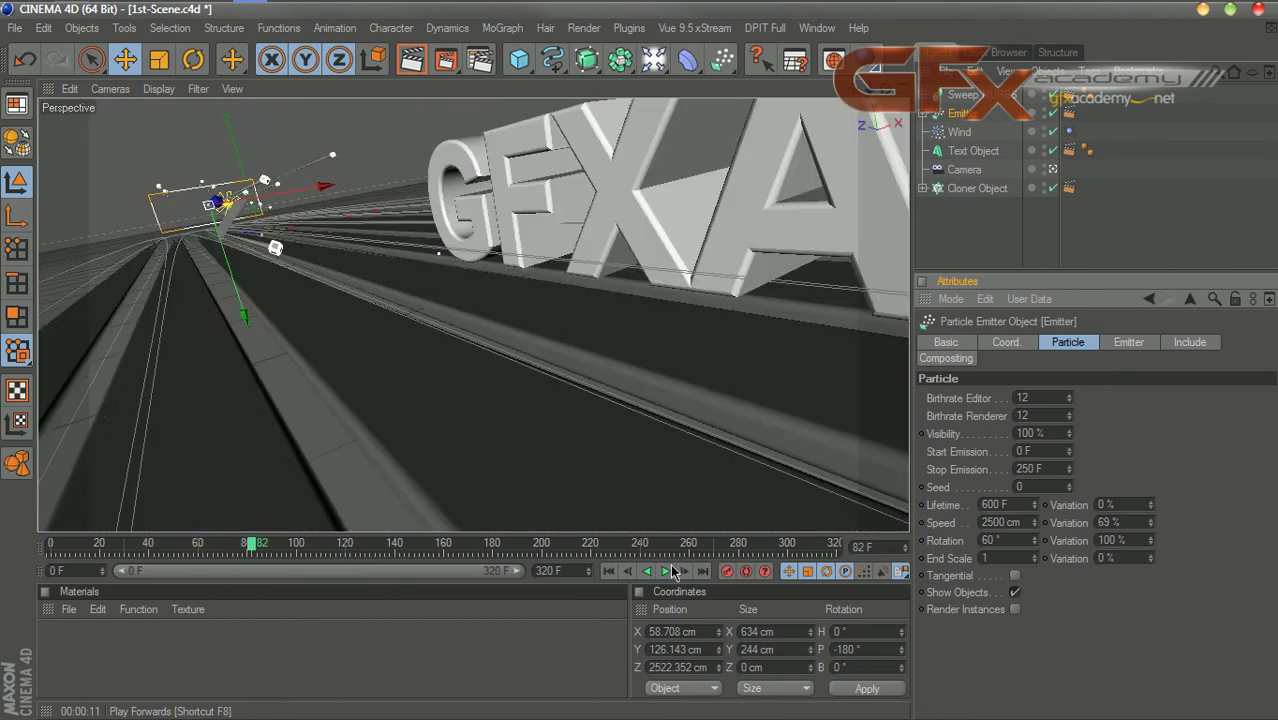
click(608, 571)
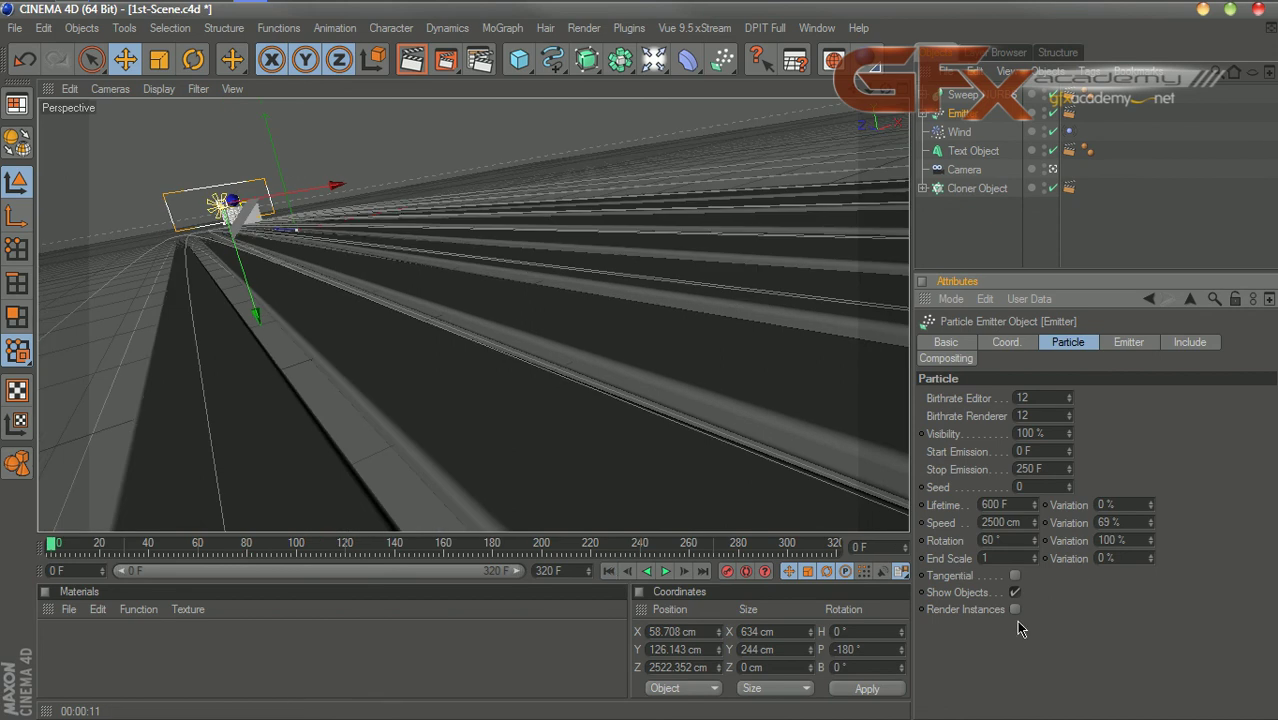
Step: Set the Emitter's End Scale to 1.5 with a Variation of 50%
click(1000, 558)
click(1121, 557)
text(50)
key(Return)
Step: Try the Emitter's Tangential option while playing the animation to about frame 96, and switch the option back off
click(1015, 576)
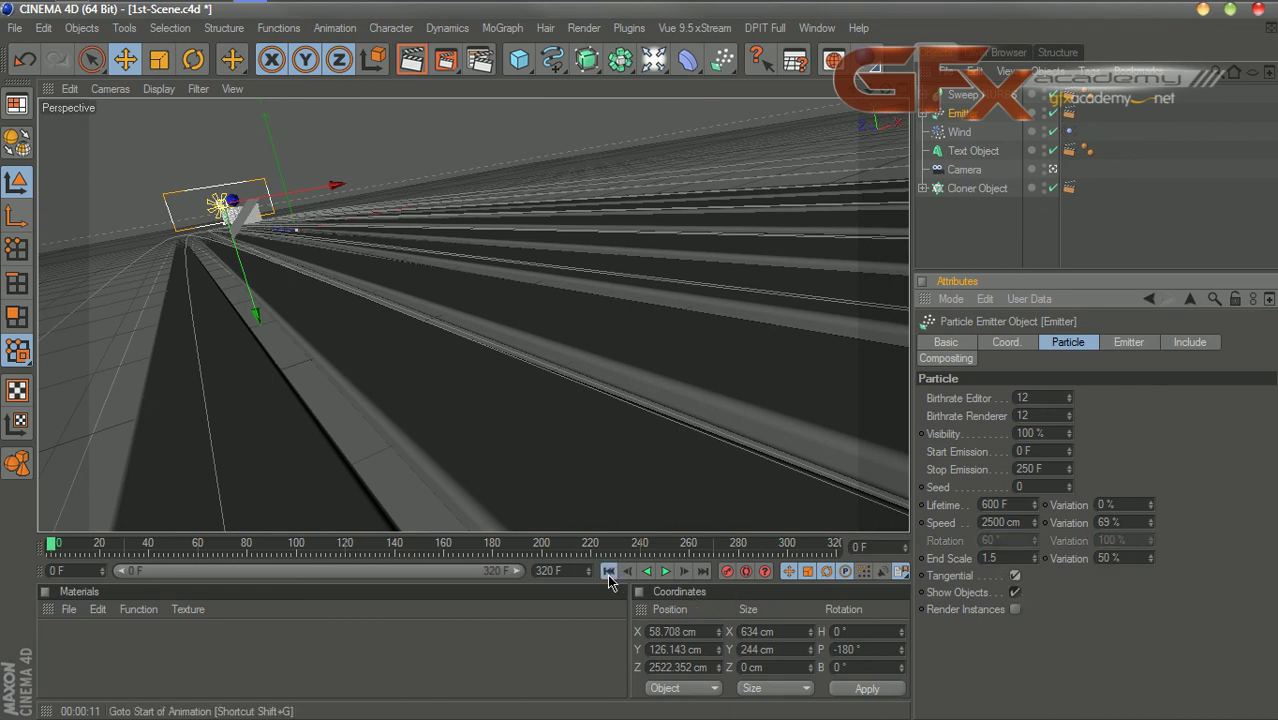
click(666, 572)
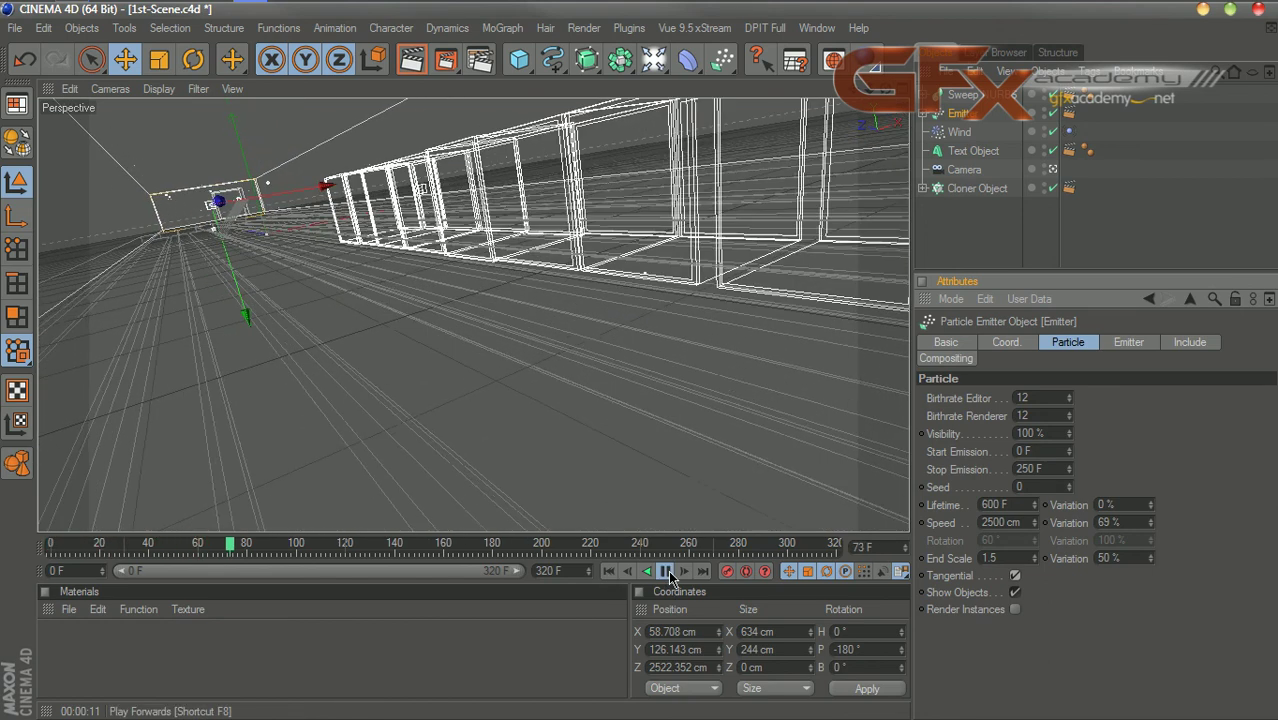
click(666, 572)
click(666, 572)
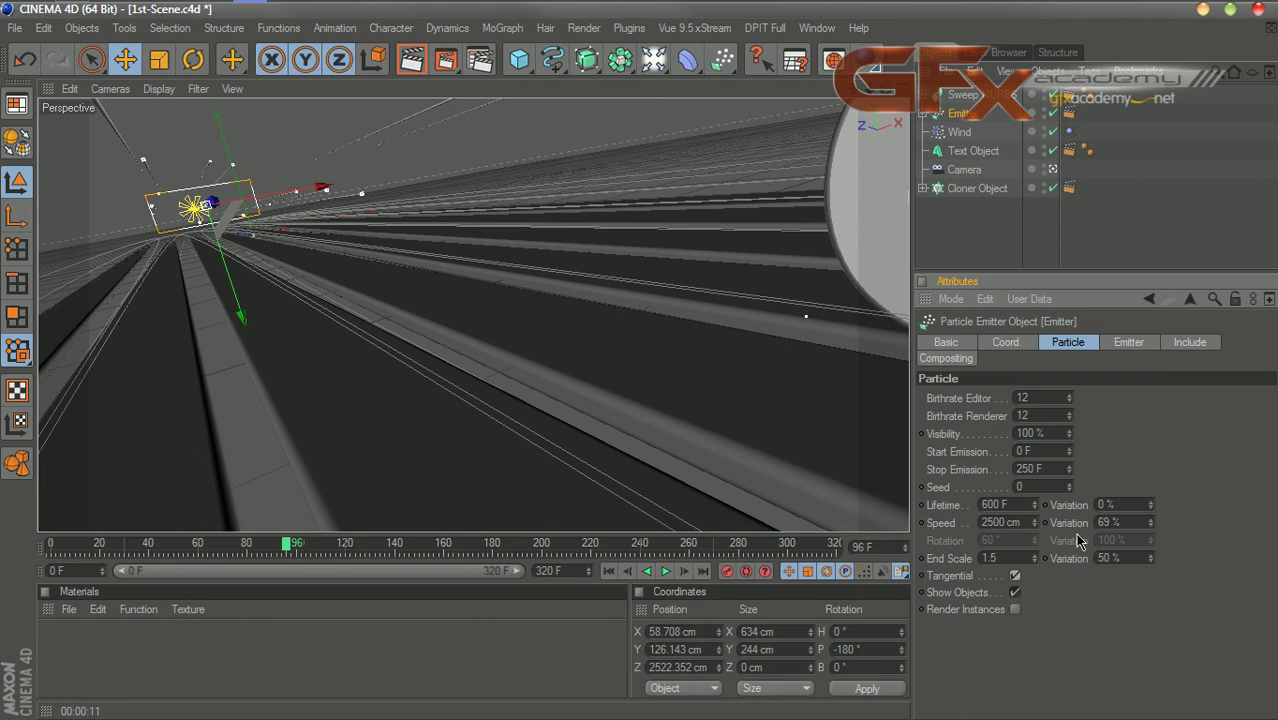
click(1015, 576)
Step: Replay the animation from the start to about frame 83 with Tangential off, and return to frame 0
click(608, 571)
click(666, 572)
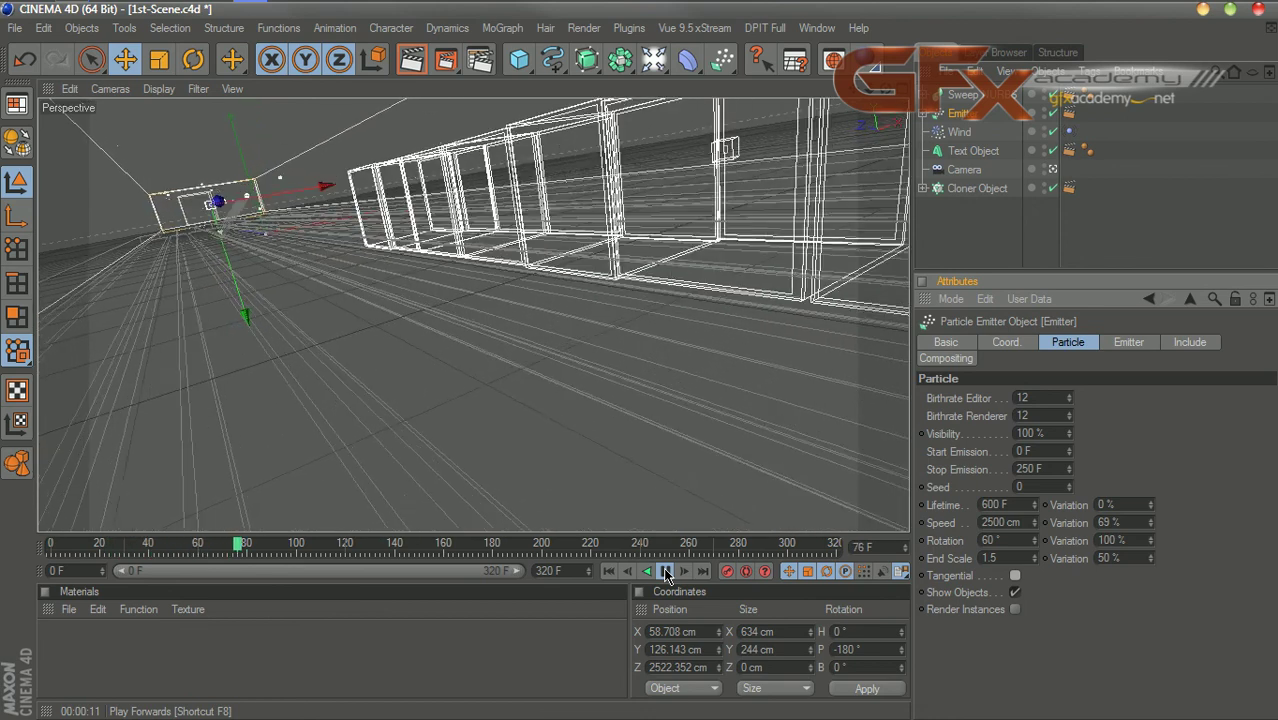
click(665, 572)
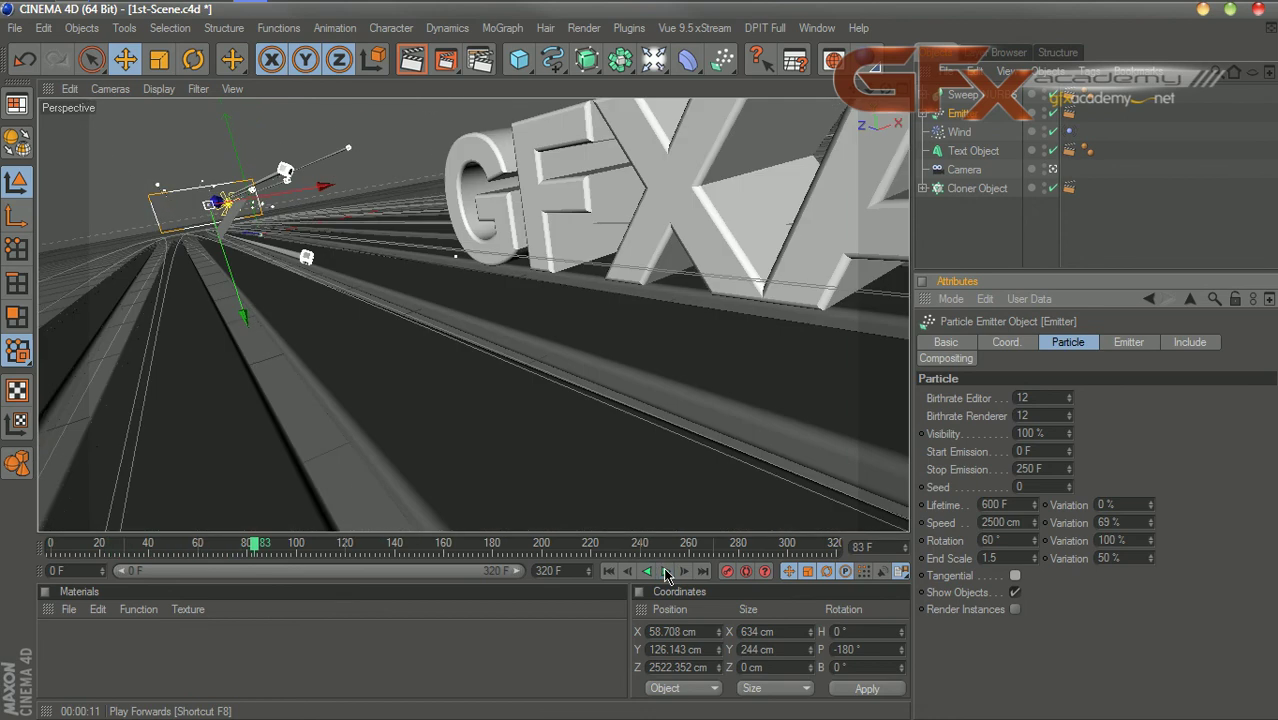
click(610, 571)
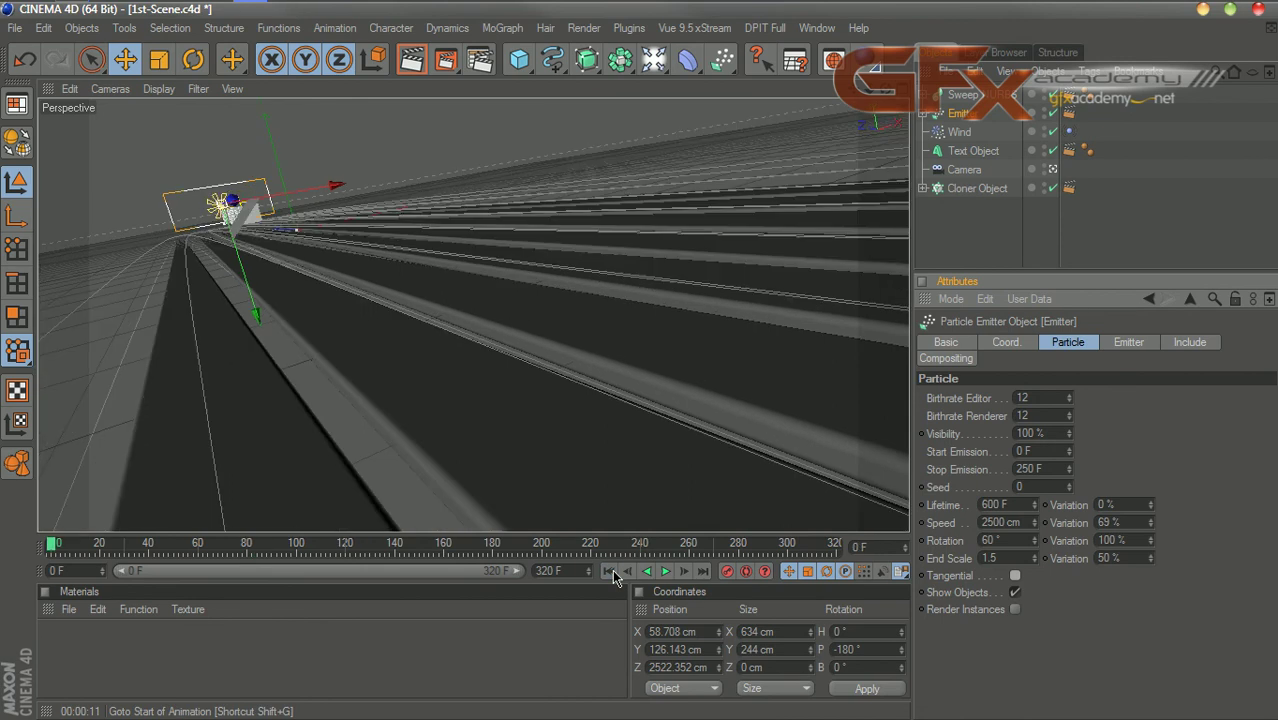